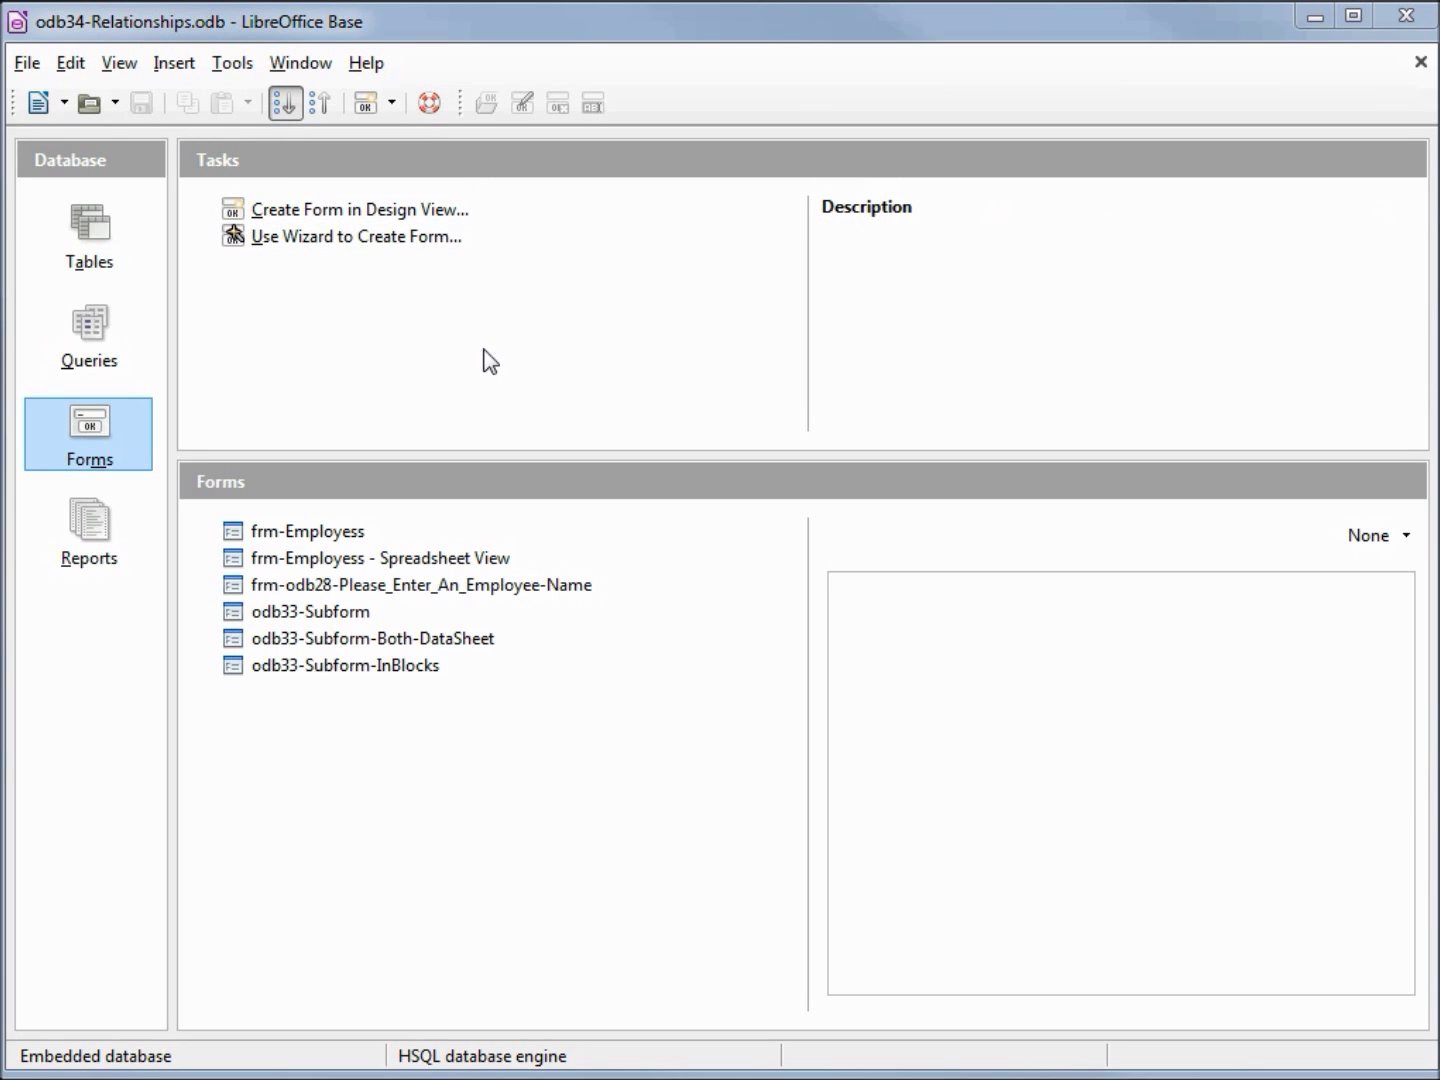
Step: Open the odb33-Subform form from the Forms list
click(333, 614)
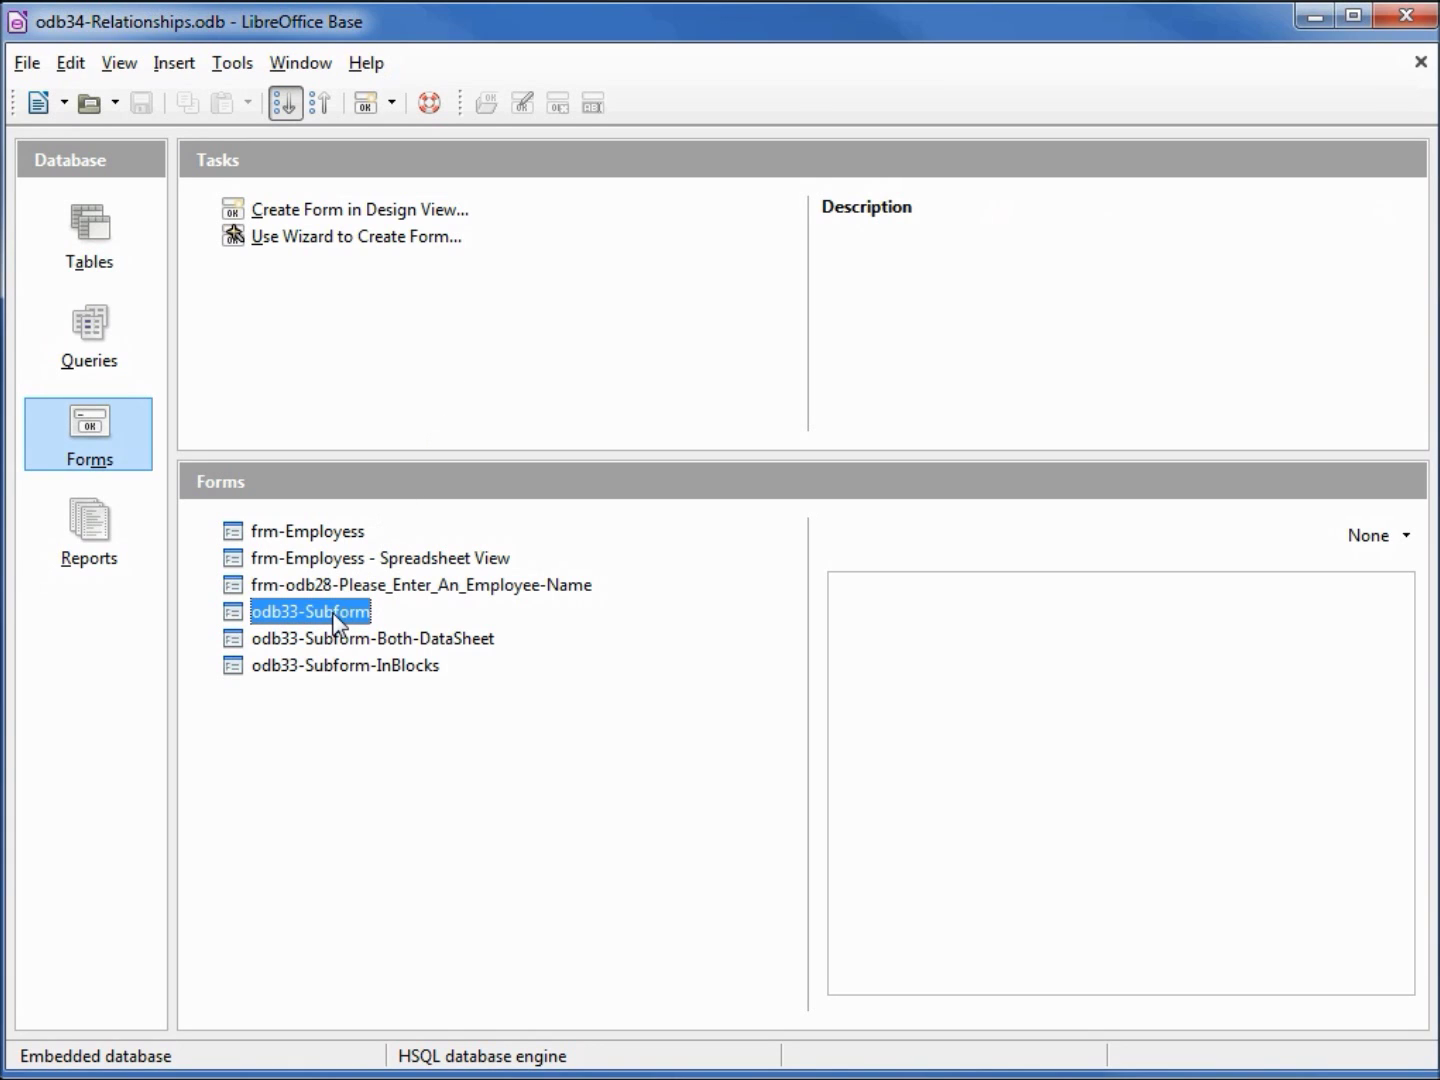
double_click(331, 612)
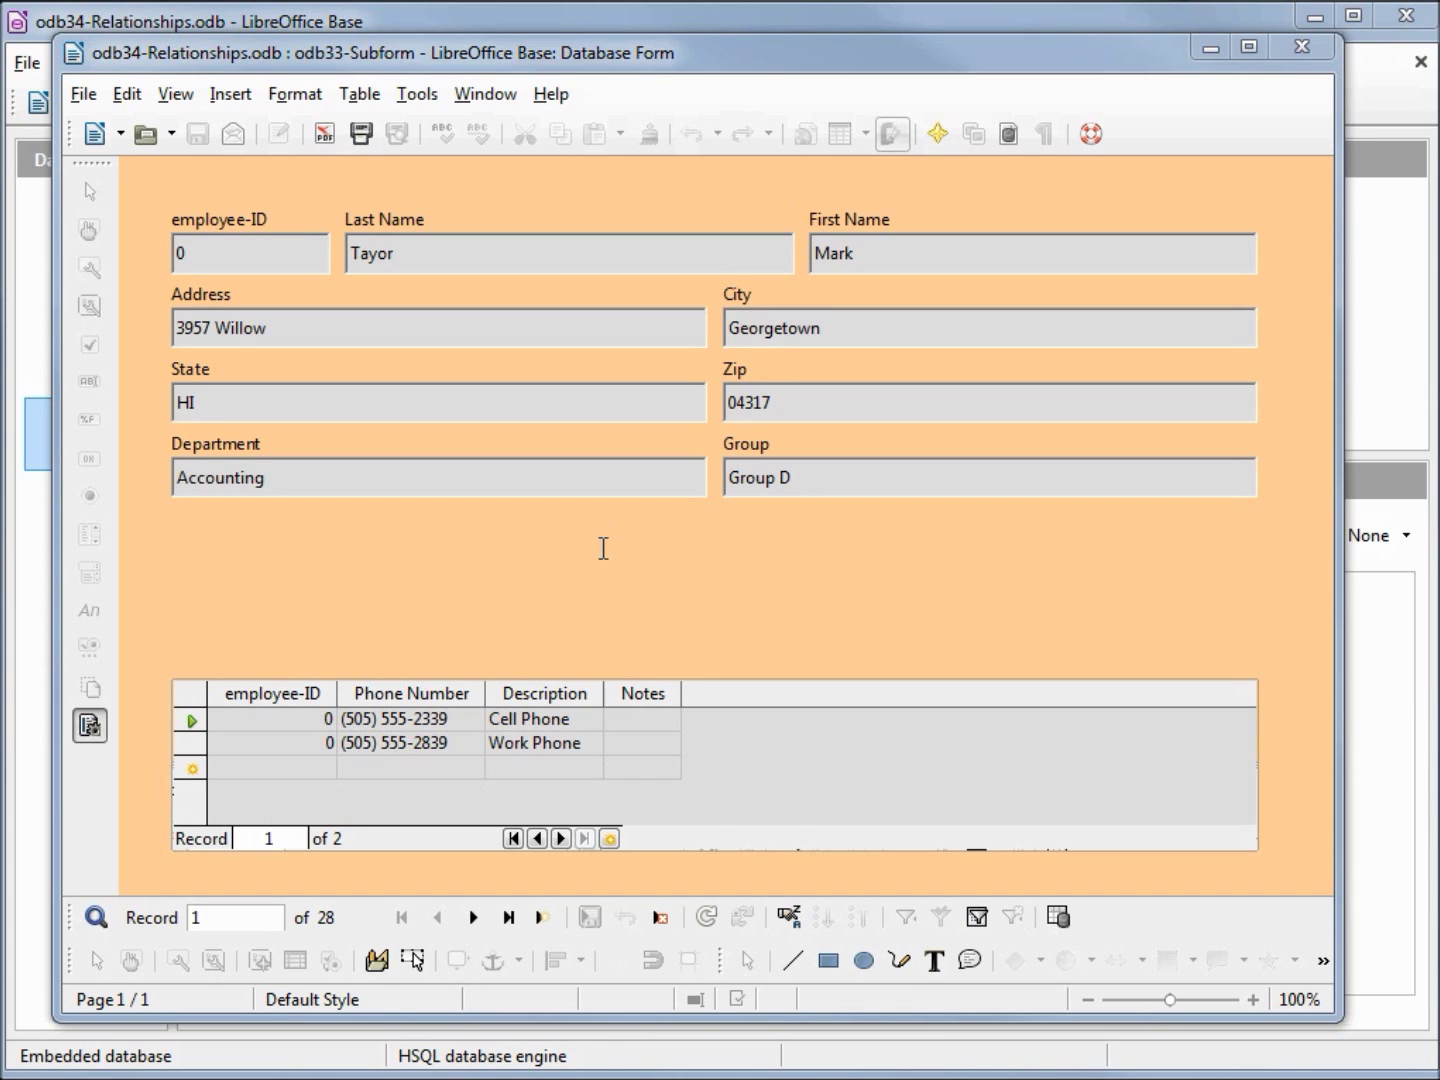
Step: Page forward four employee records to employee 6, then back two, comparing phone lists
click(473, 917)
click(473, 917)
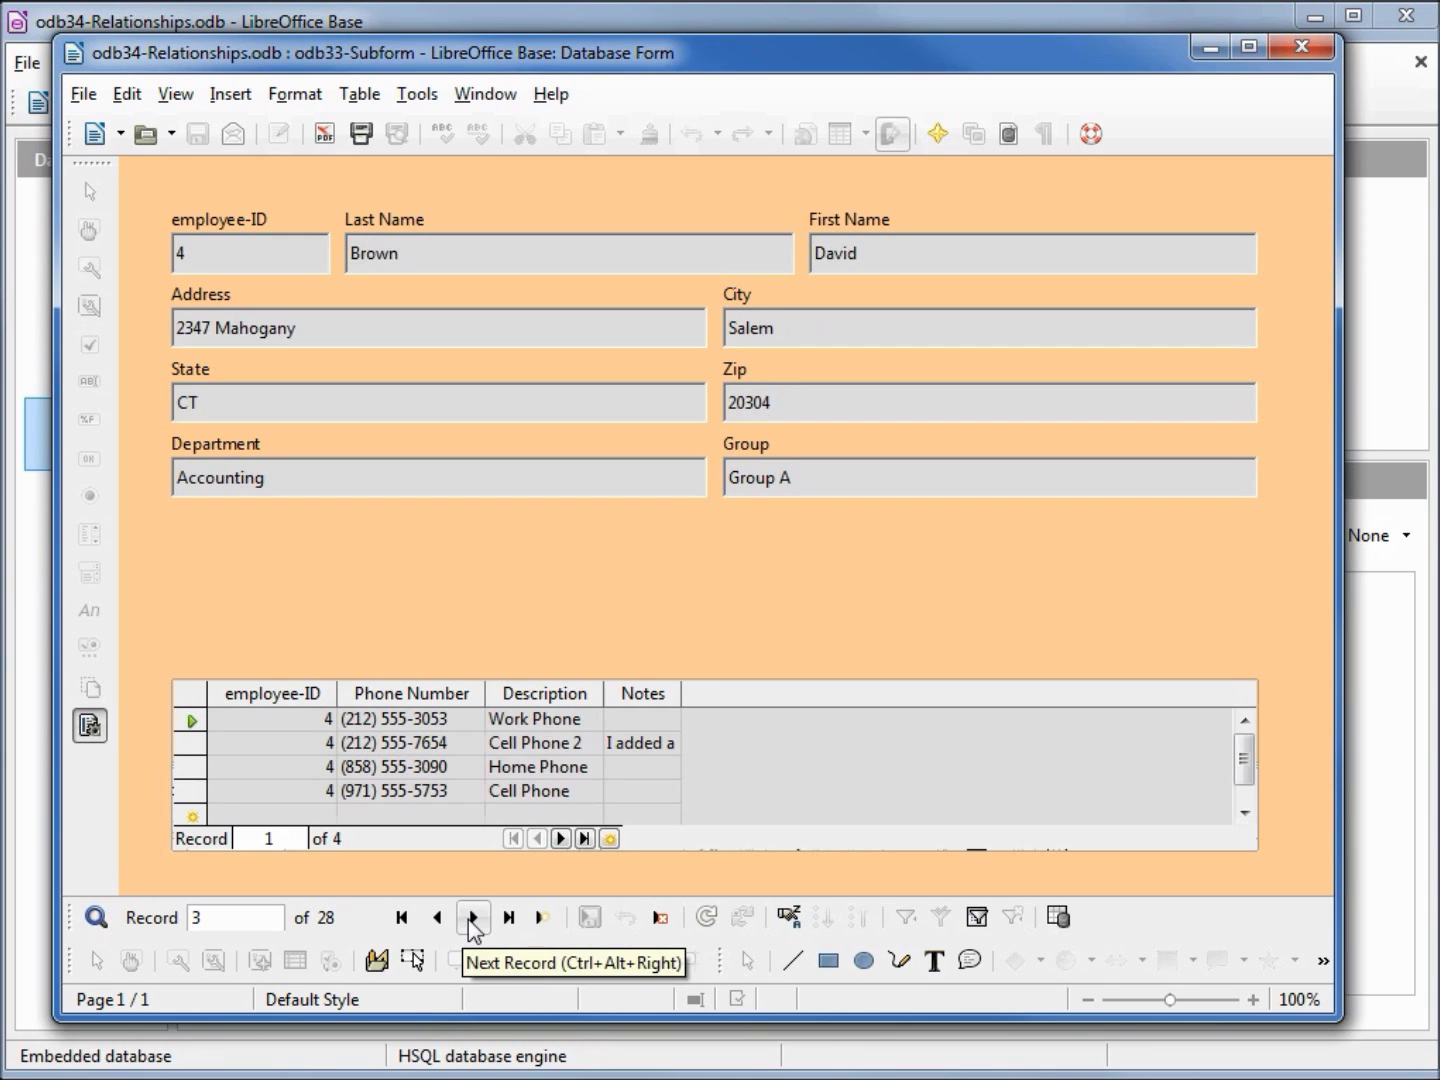
click(473, 917)
click(472, 917)
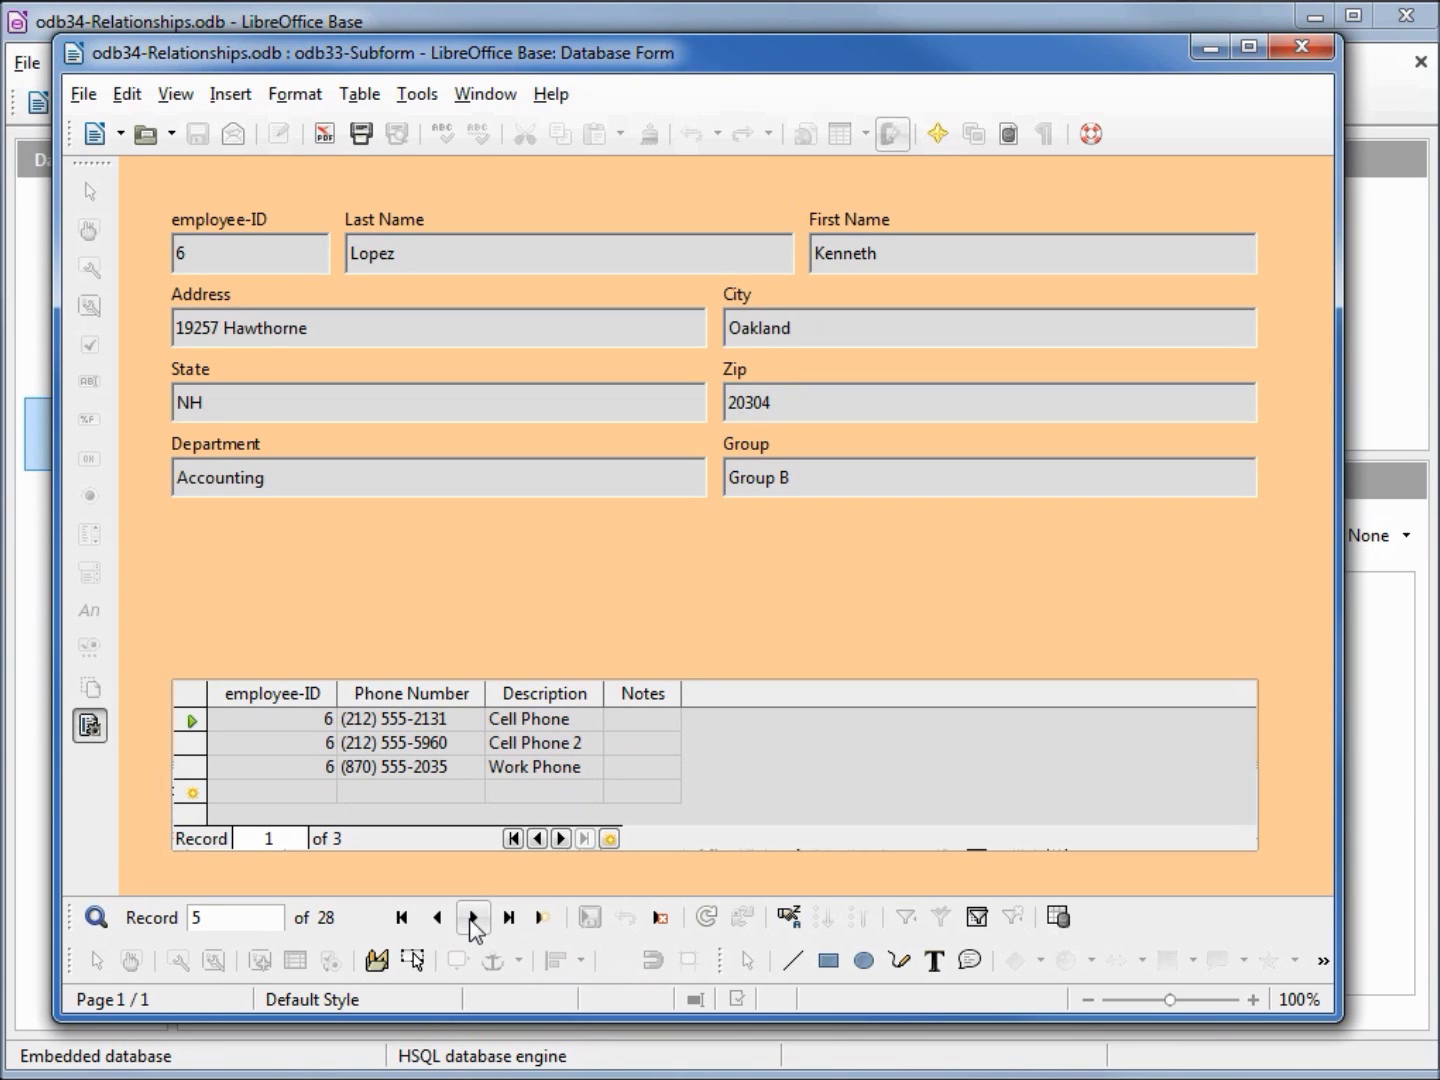
click(436, 917)
click(437, 917)
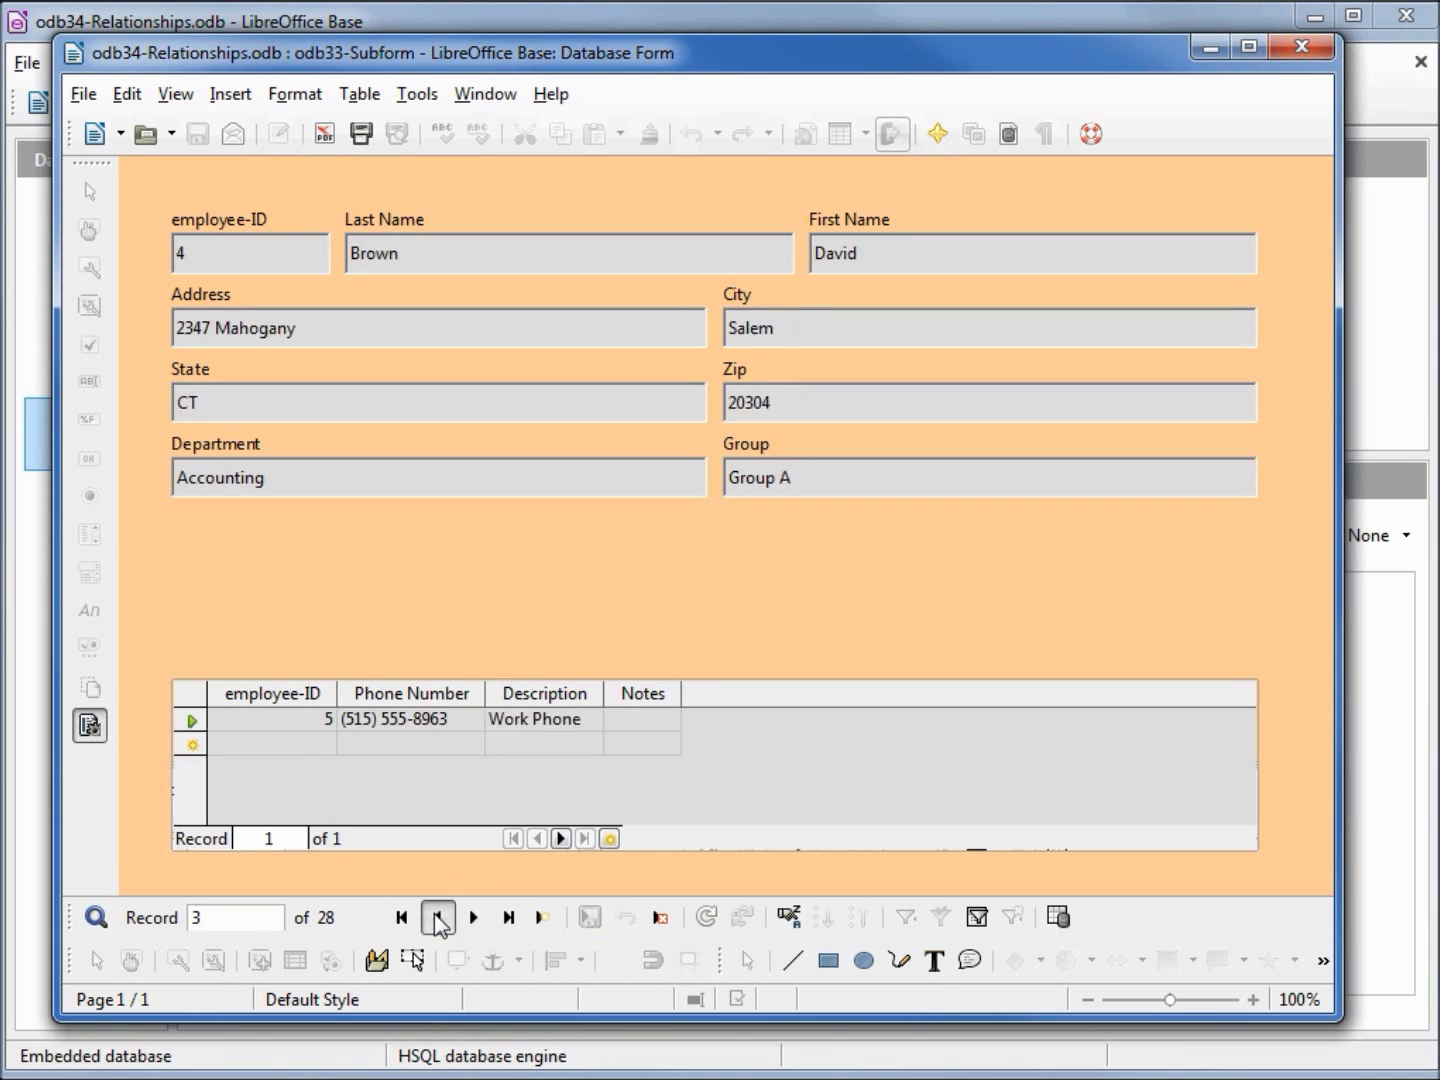
click(437, 917)
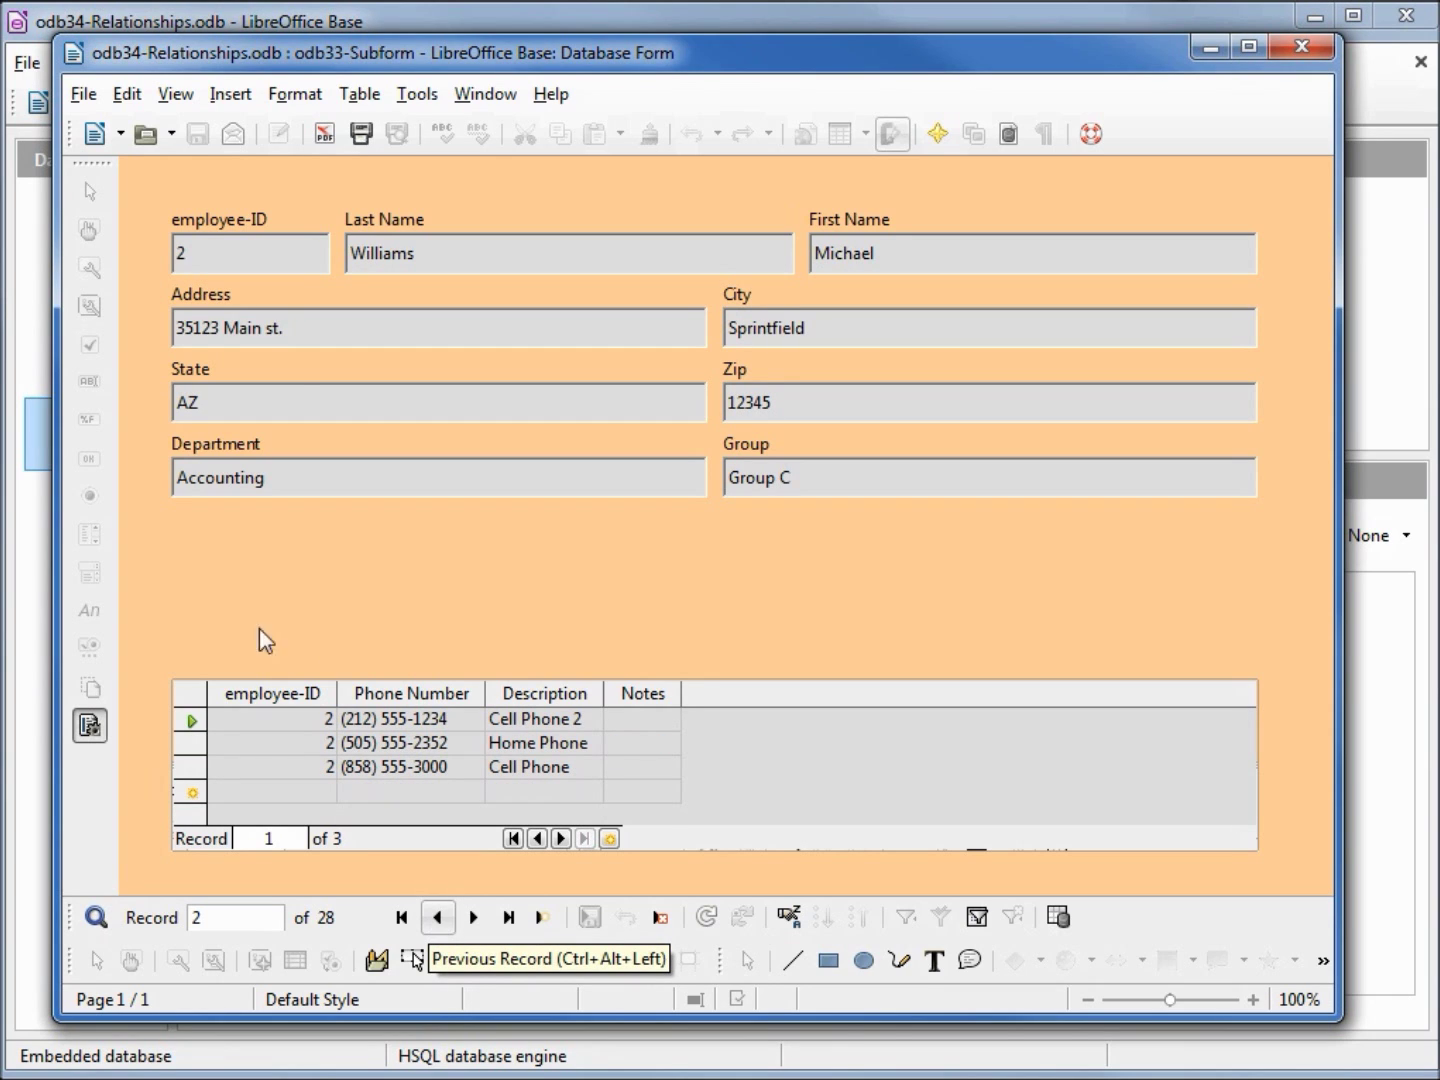
click(193, 248)
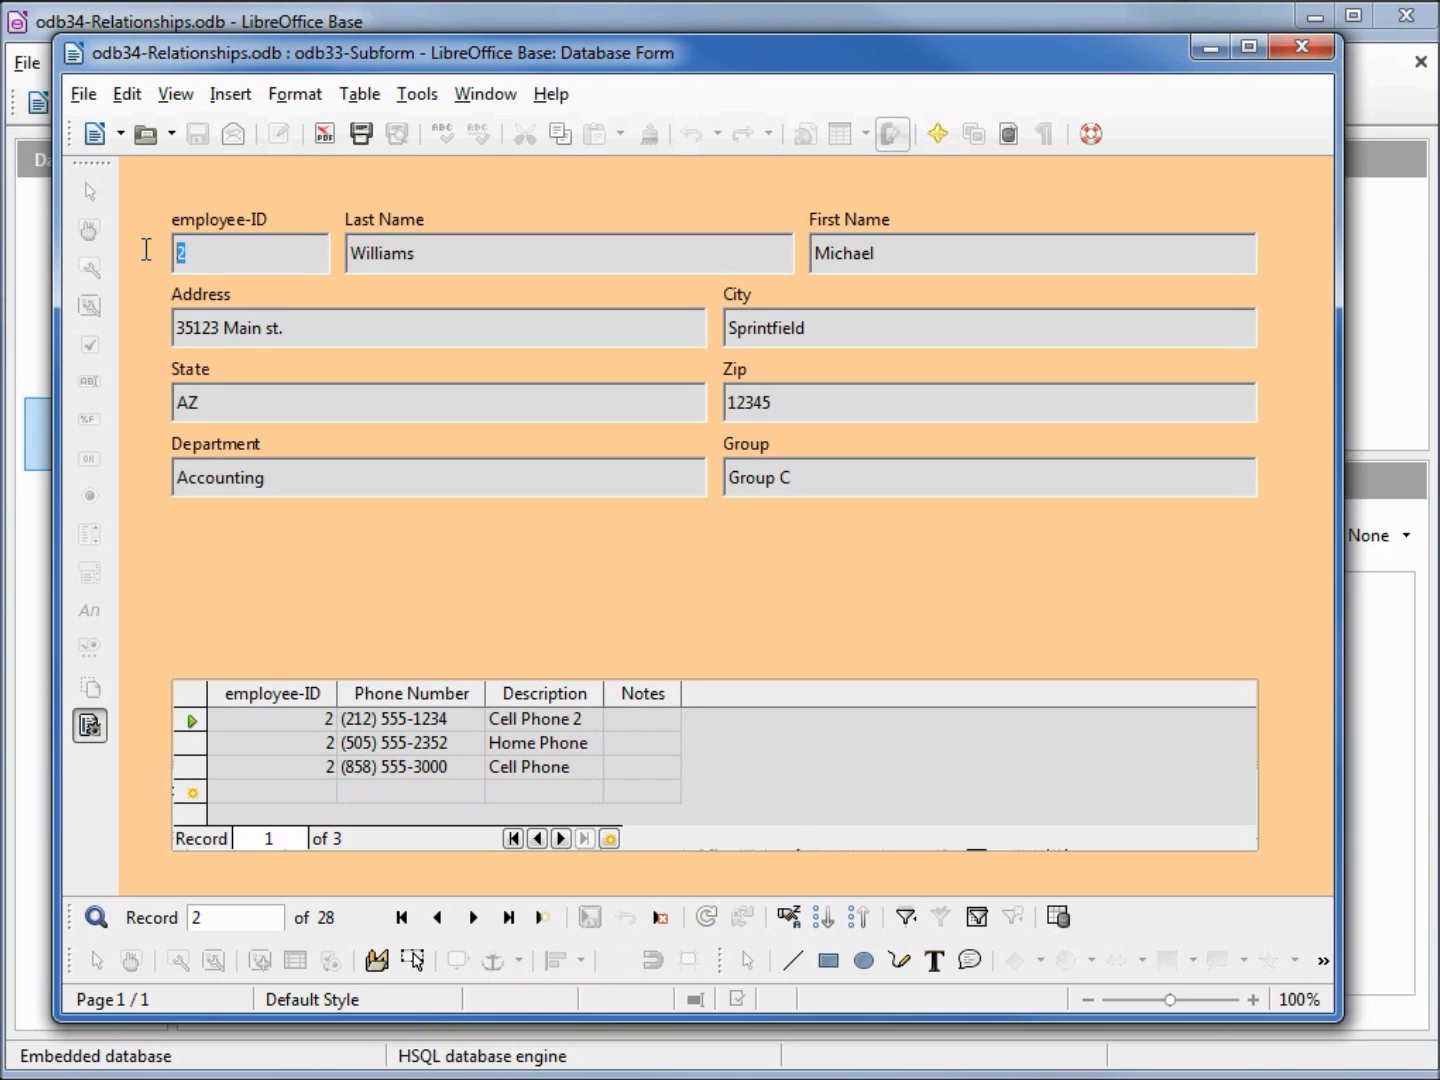
text(3)
click(589, 916)
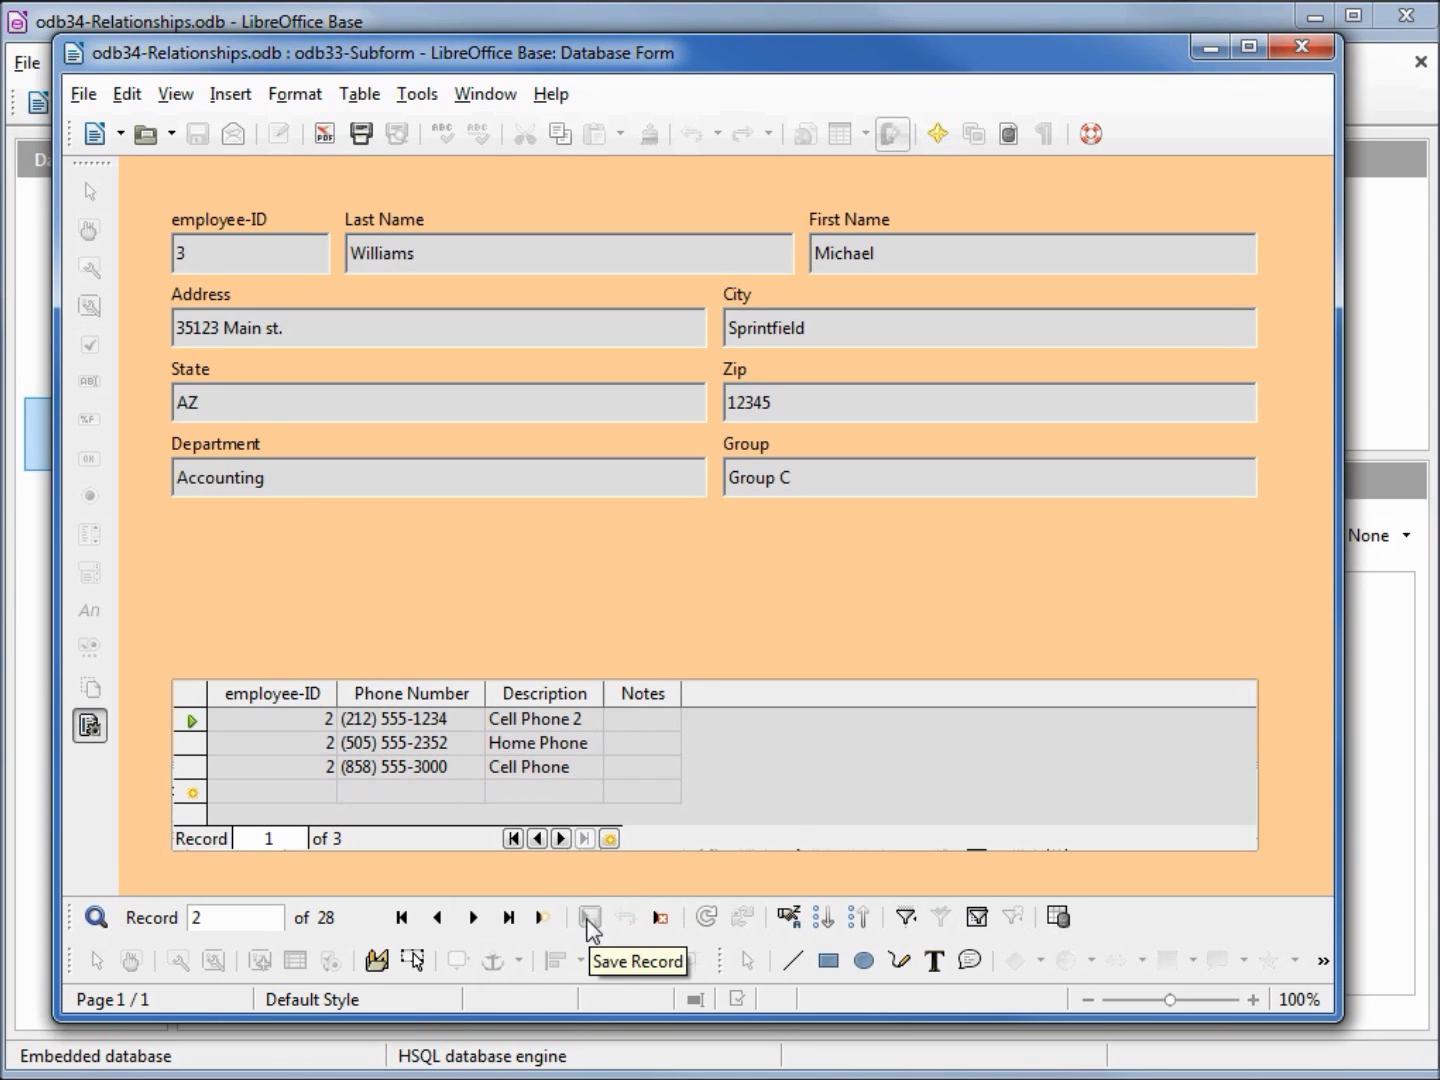
click(476, 917)
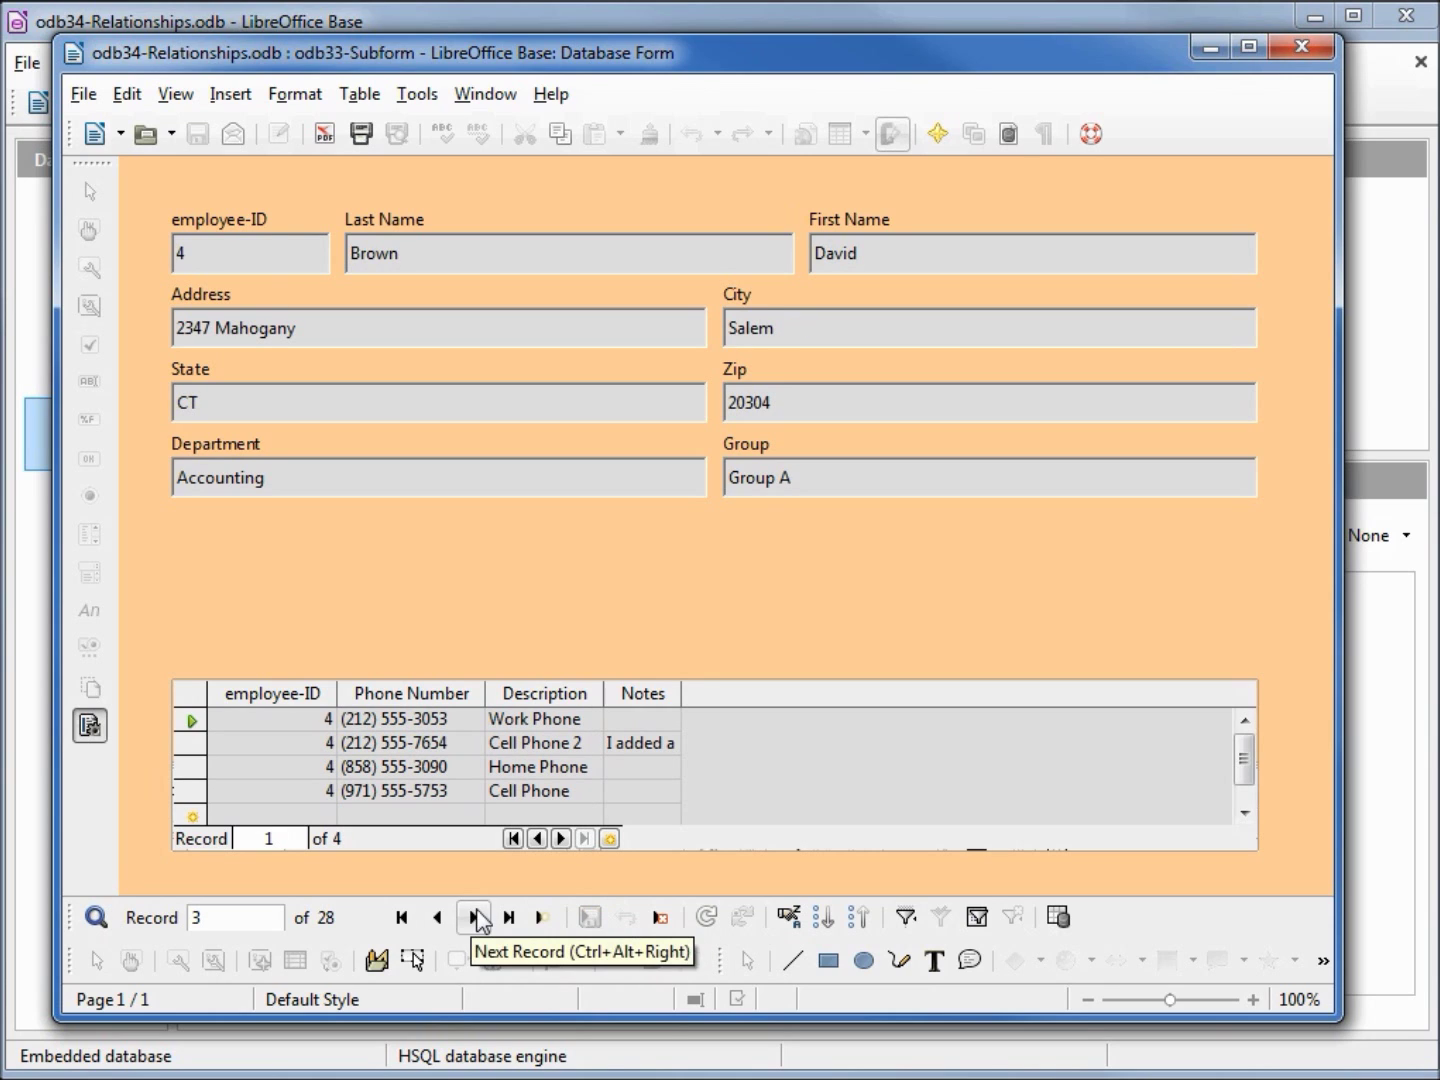
click(438, 918)
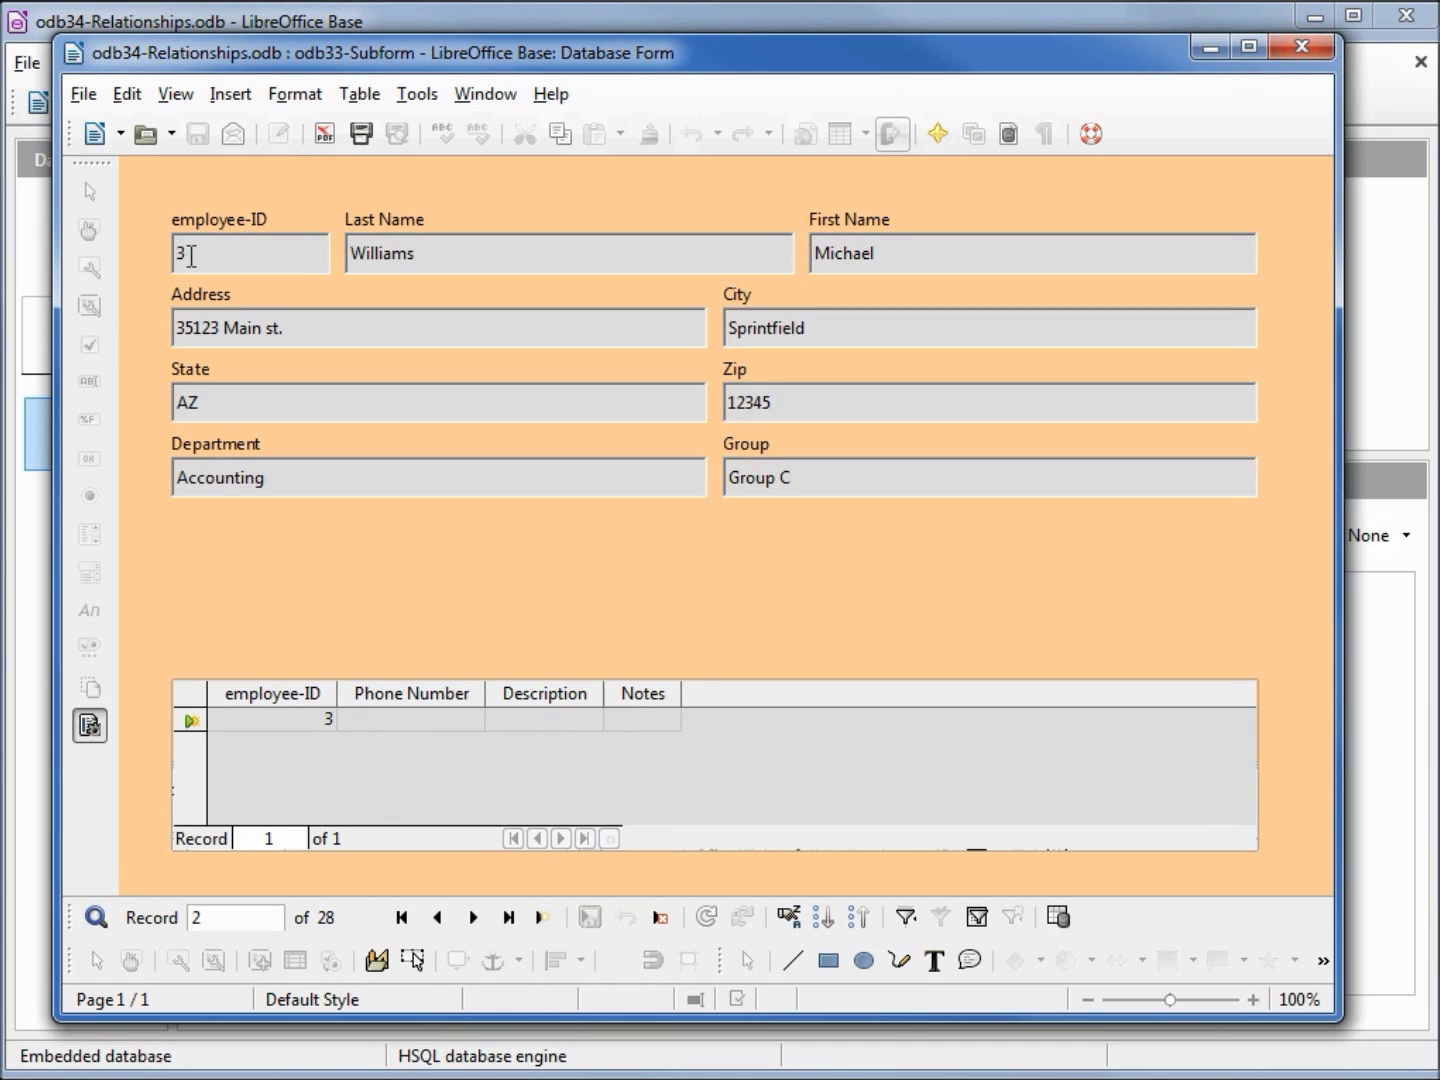
drag(191, 257, 167, 250)
text(2)
key(Tab)
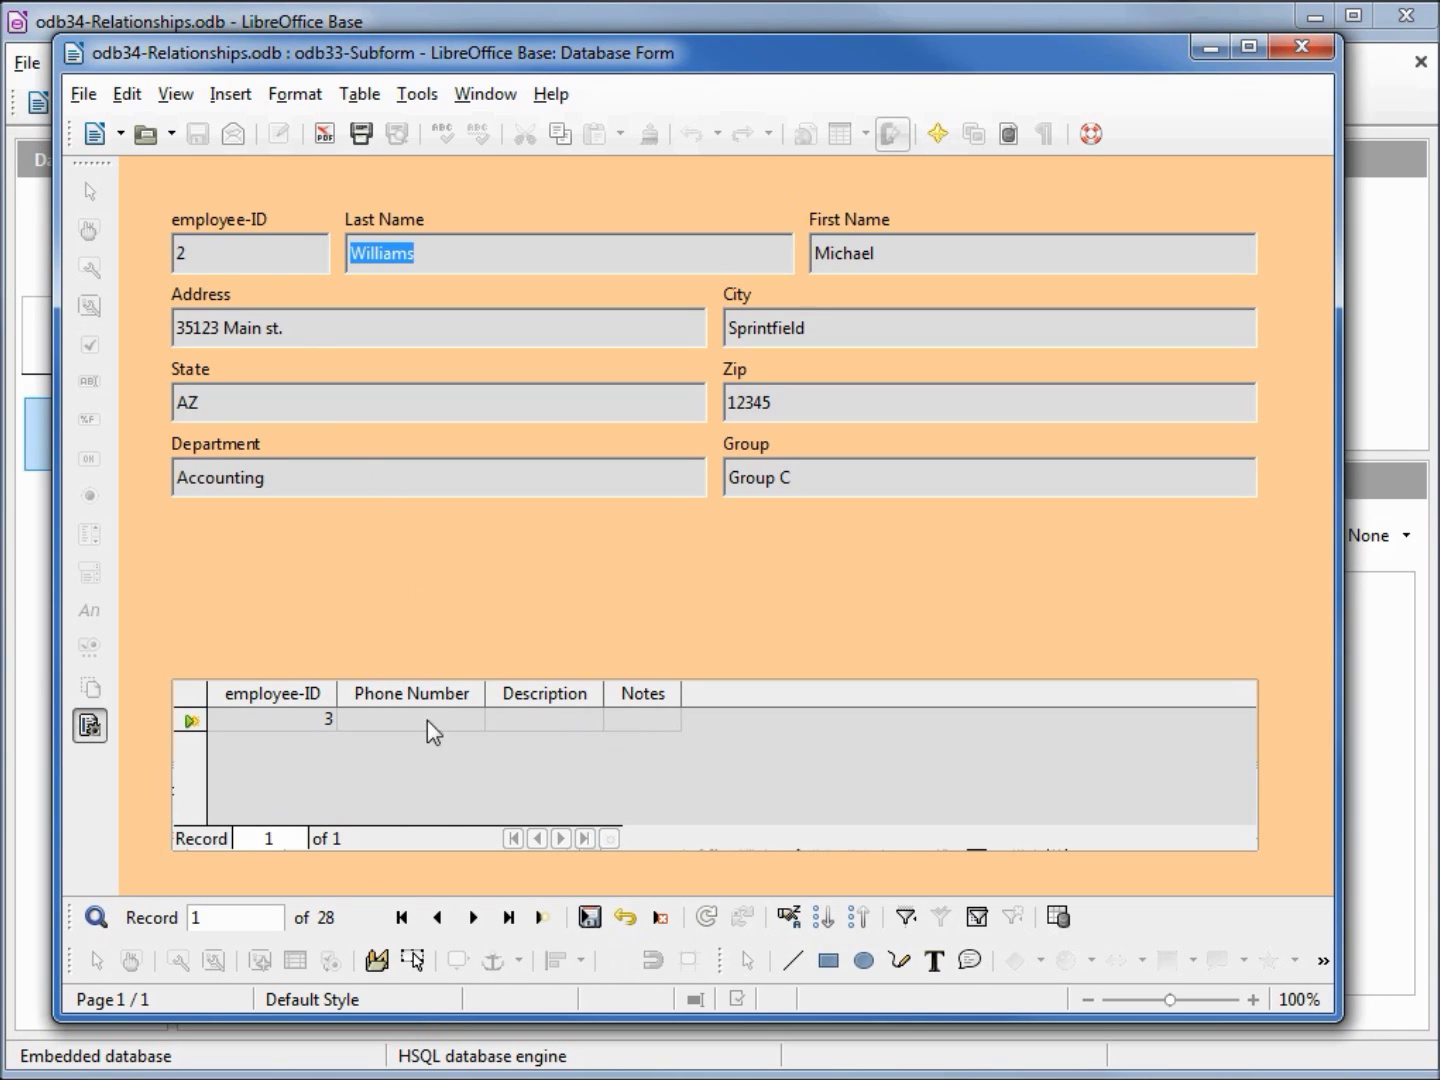
click(590, 916)
click(472, 917)
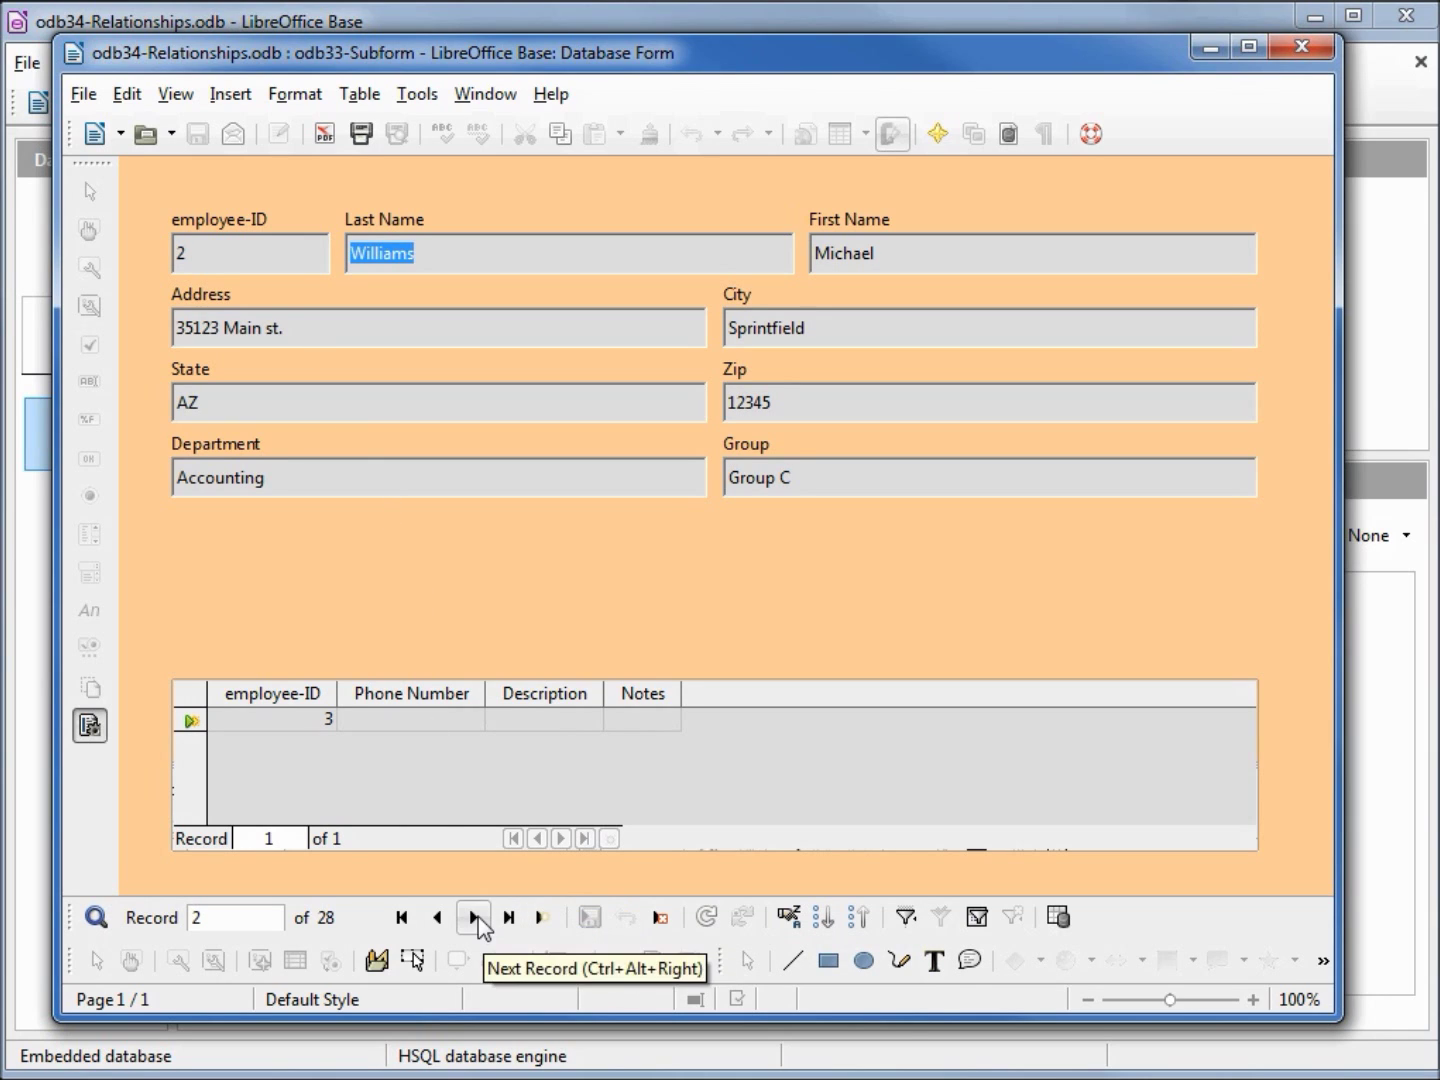
click(473, 917)
click(443, 921)
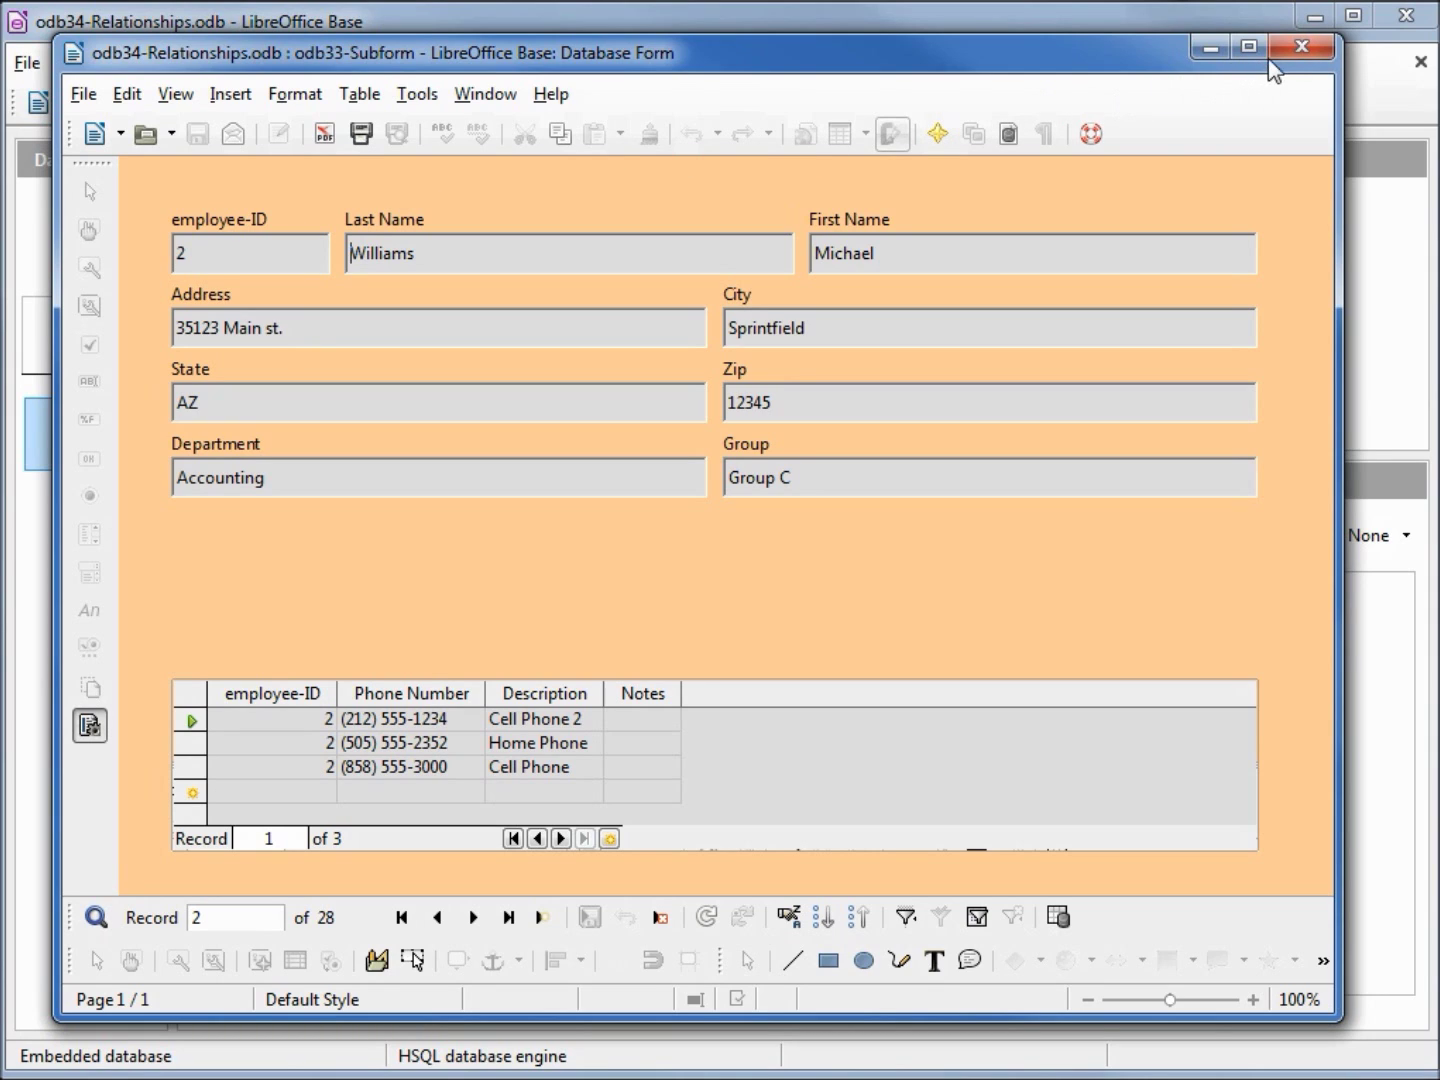
Step: Close the form and open Relation Design with tbl_Employees and tbl_Emp-Phn added
click(1294, 51)
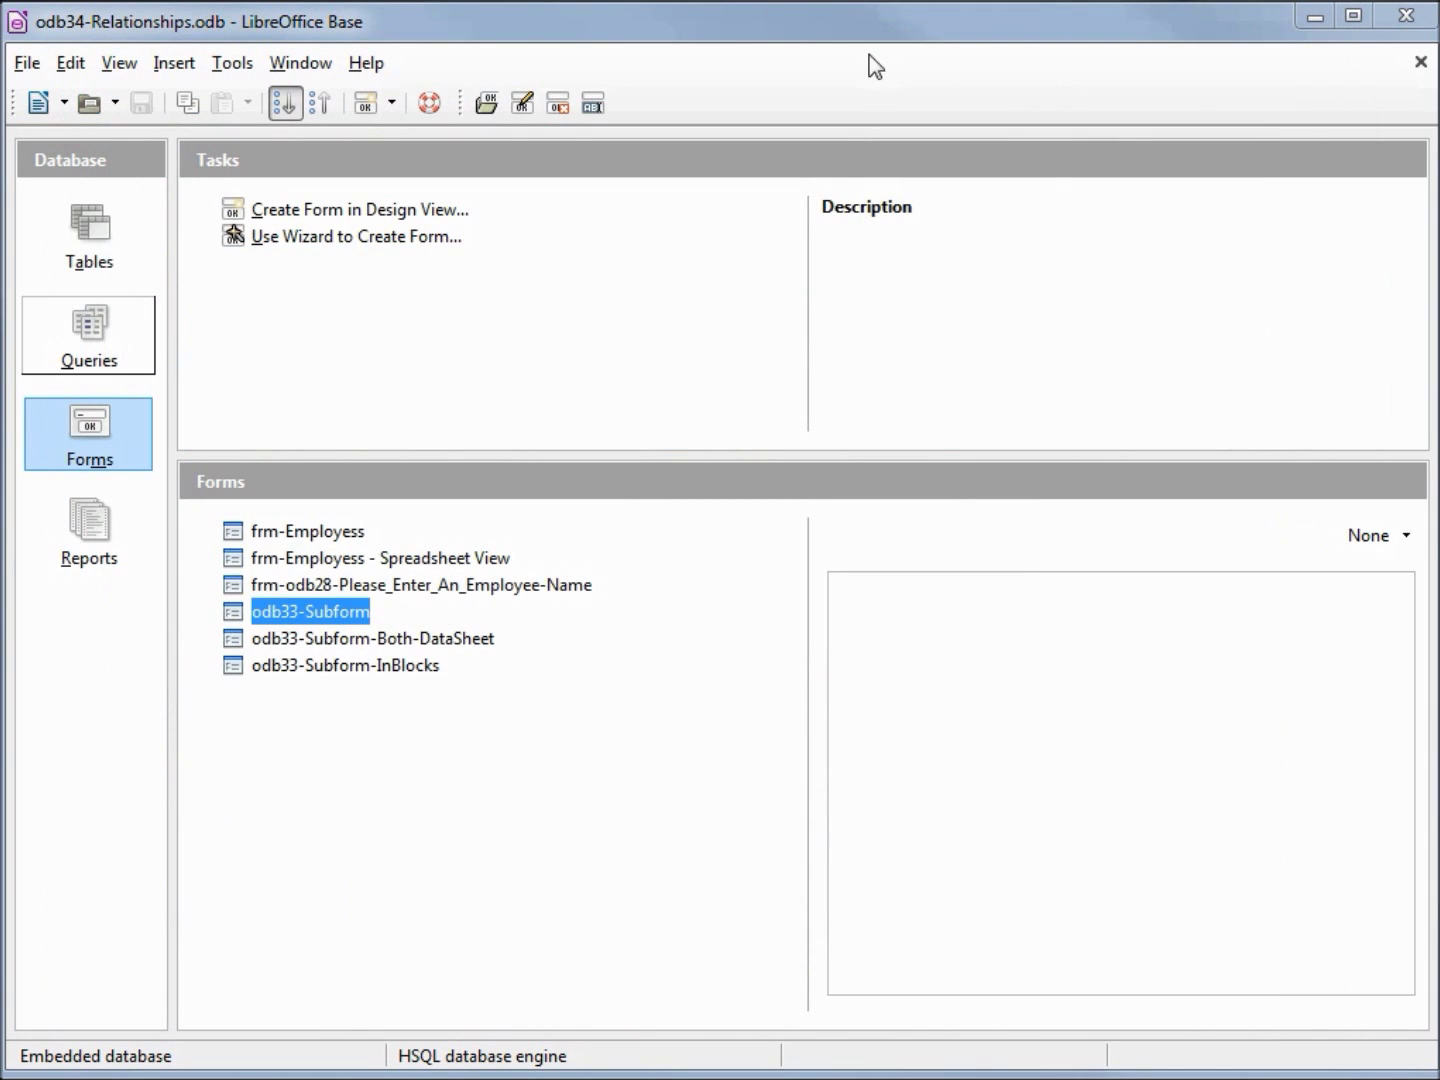
click(233, 65)
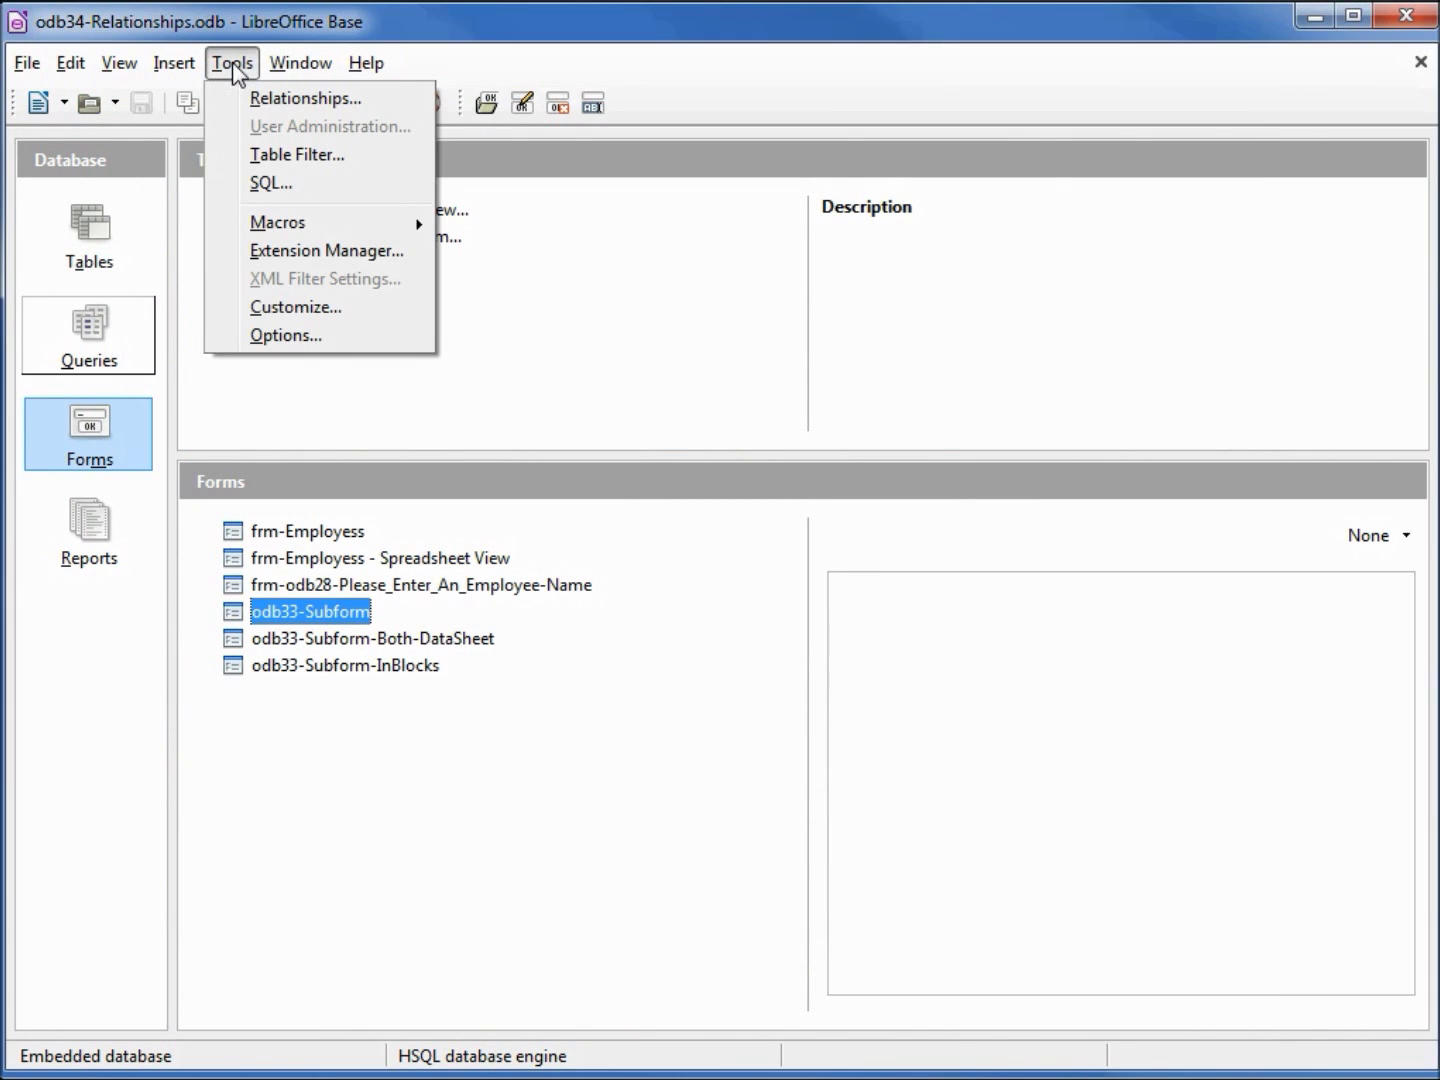
click(272, 100)
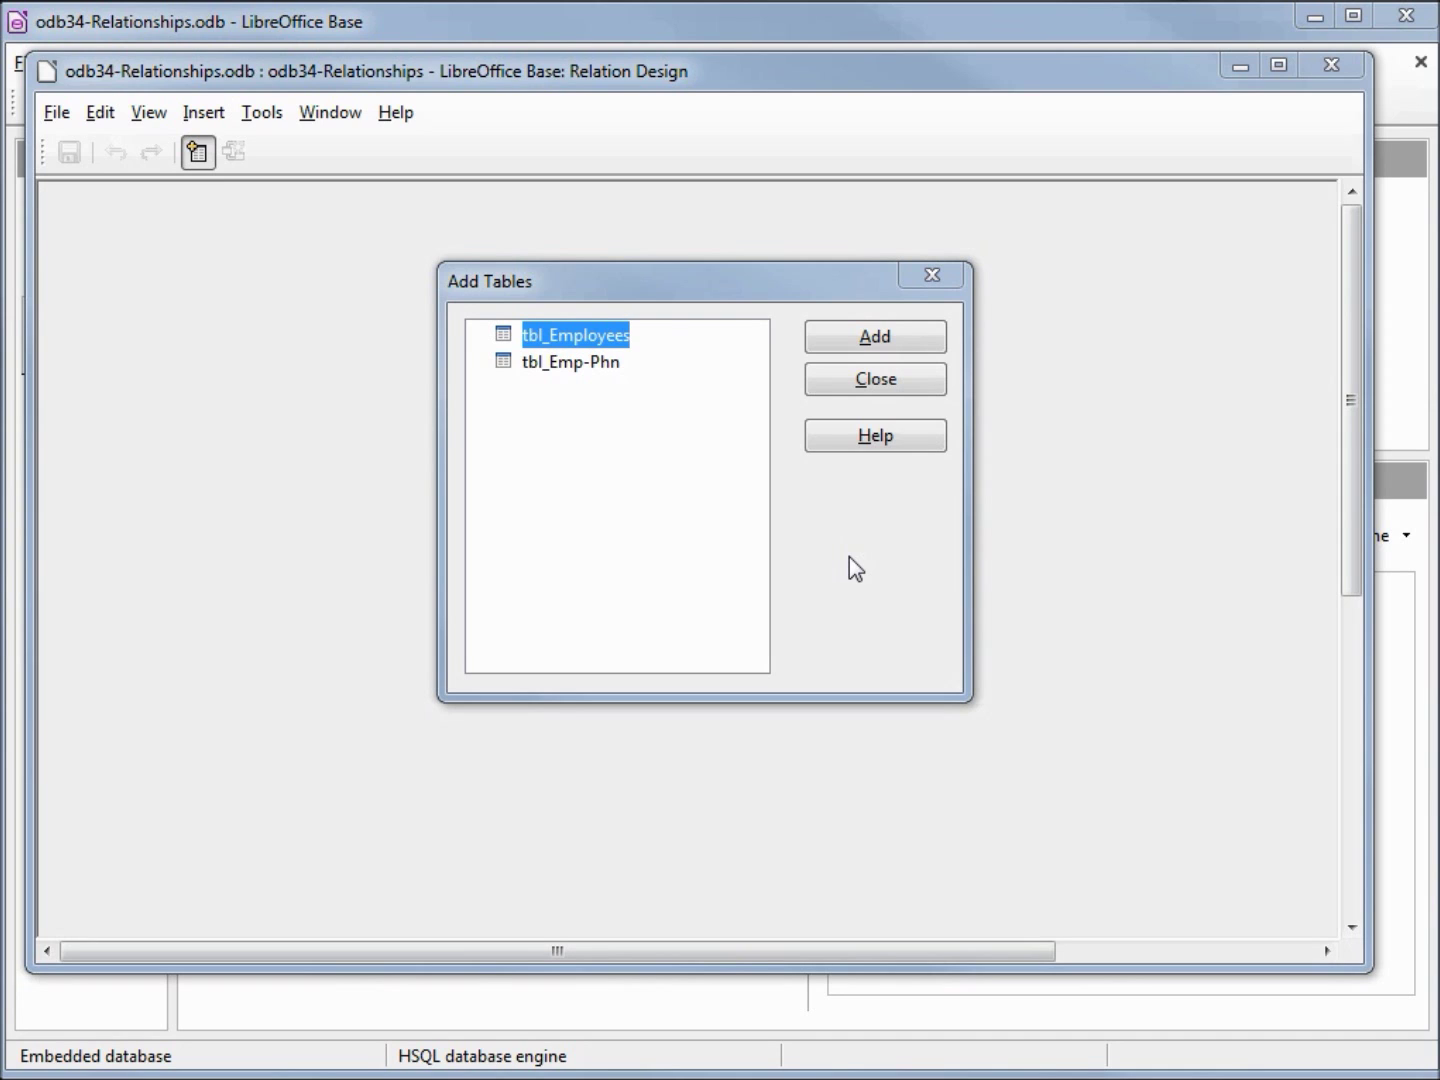
click(898, 348)
click(610, 363)
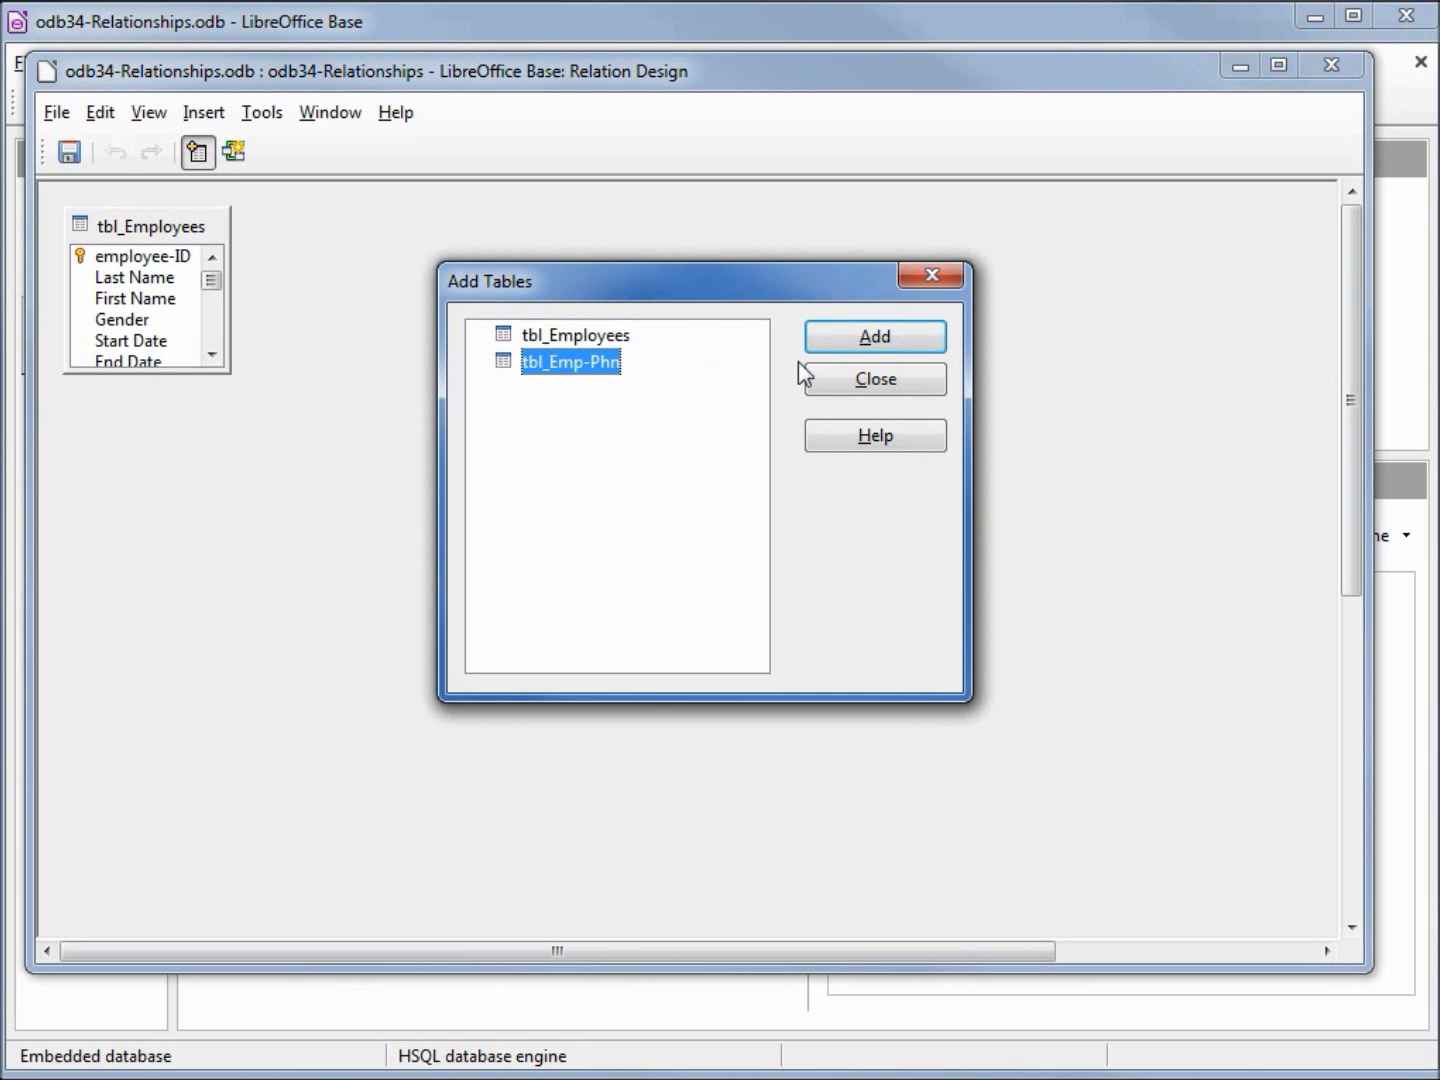
click(873, 338)
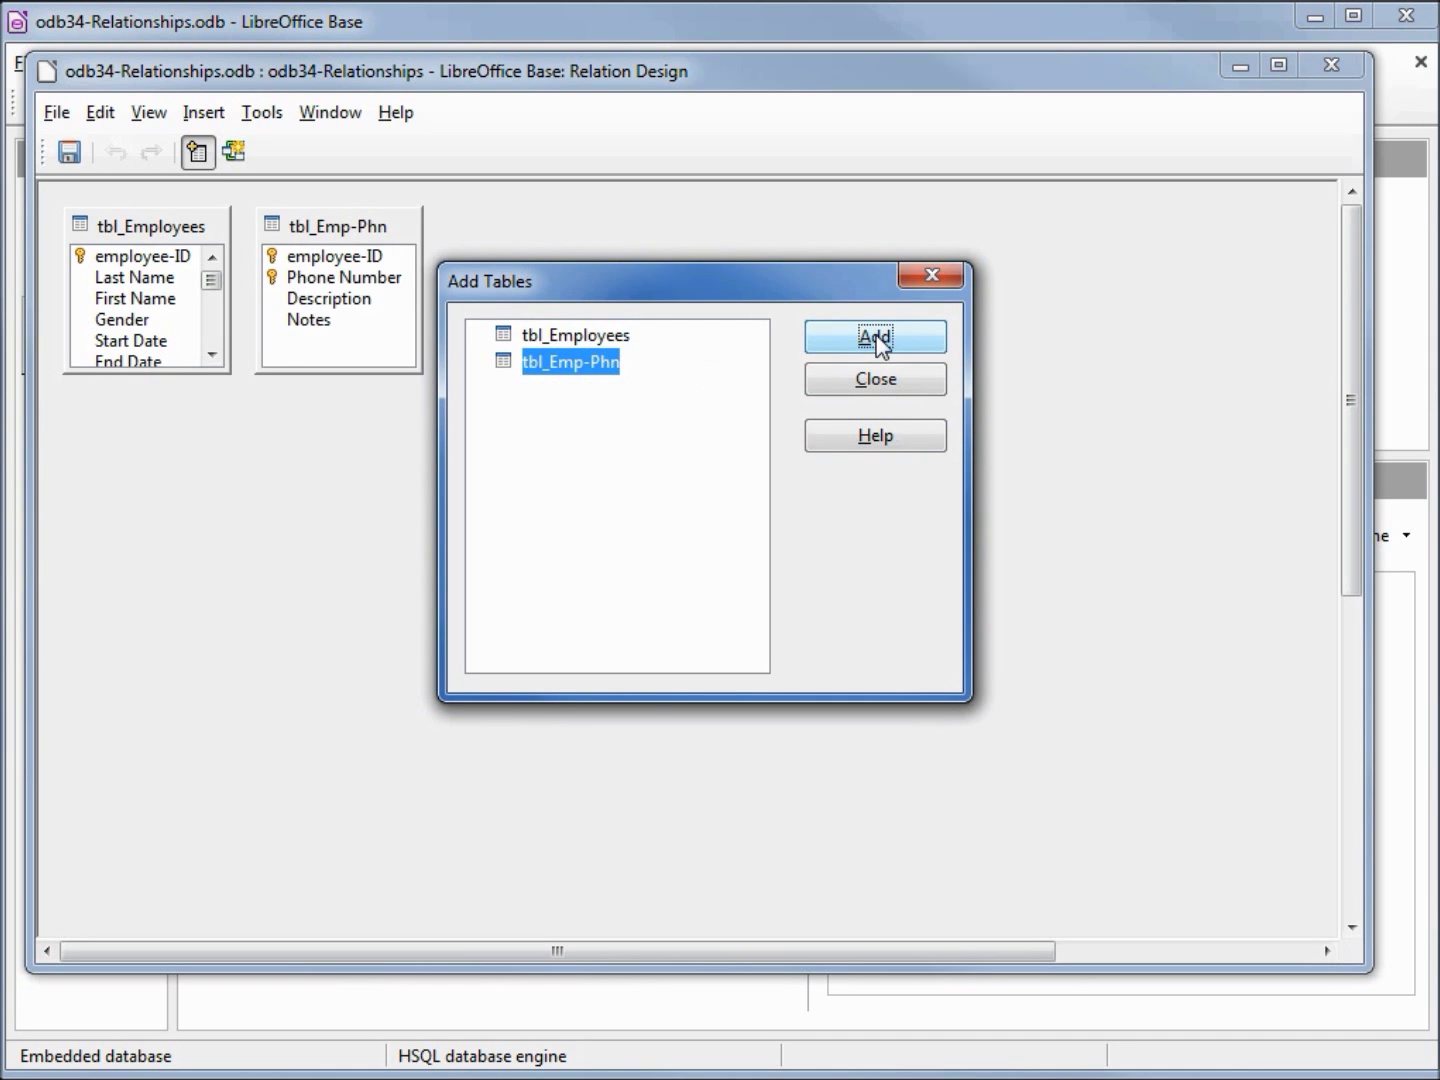
click(903, 388)
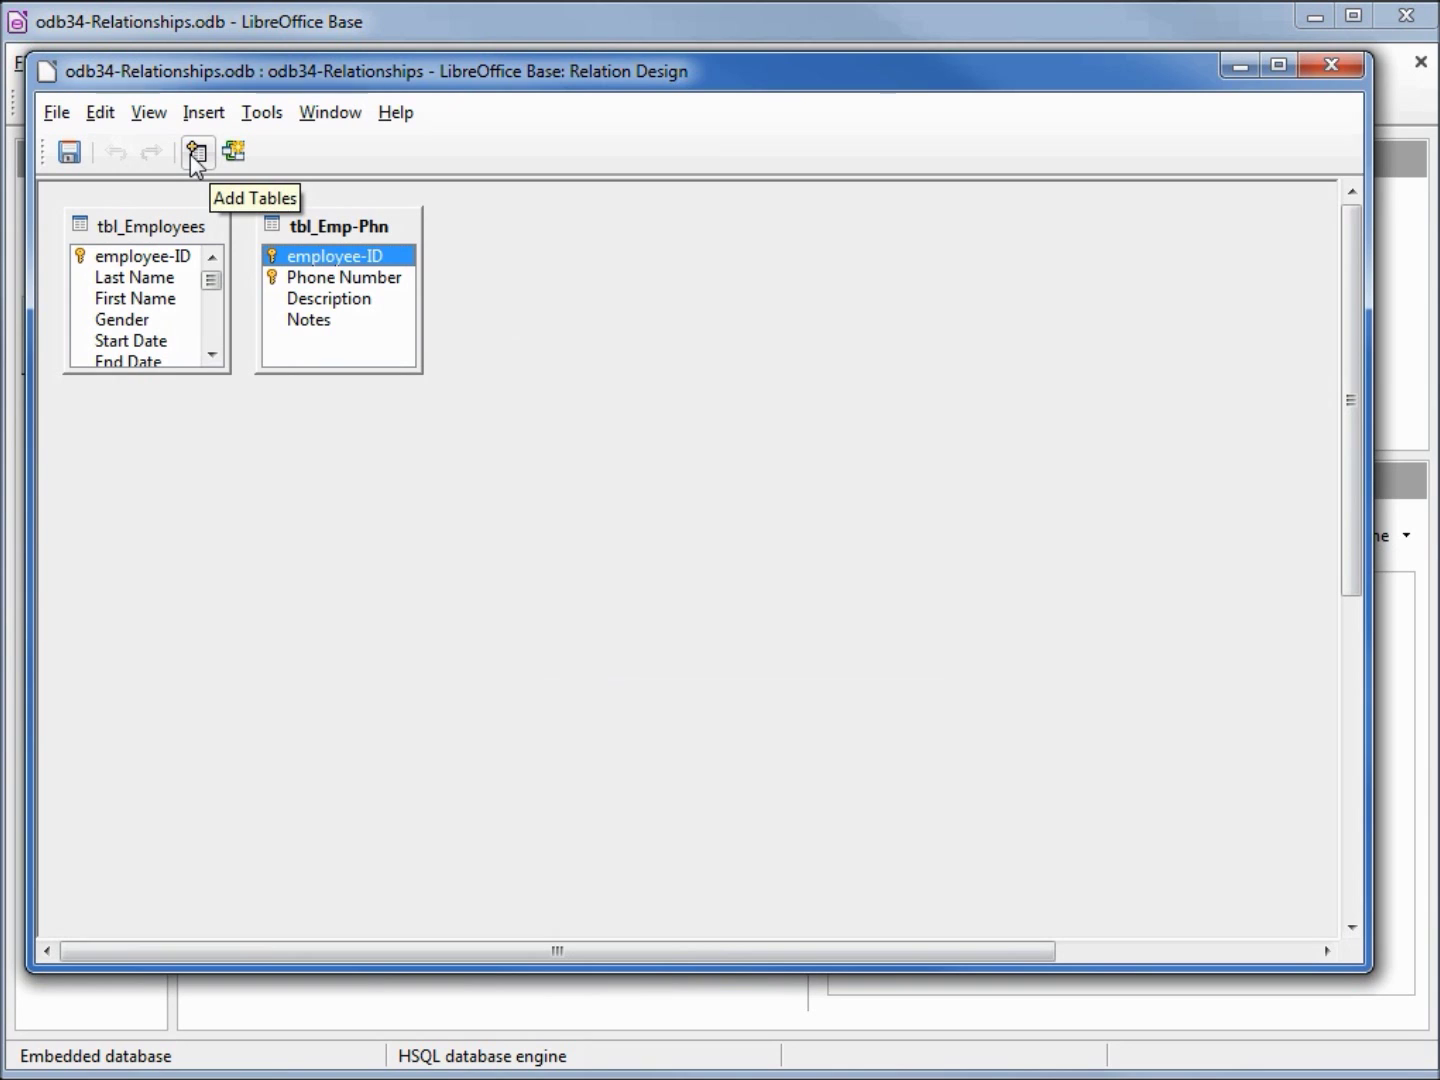
Step: Reopen the Add Tables list twice without adding anything, then drag tbl_Emp-Phn further right
click(197, 155)
click(887, 383)
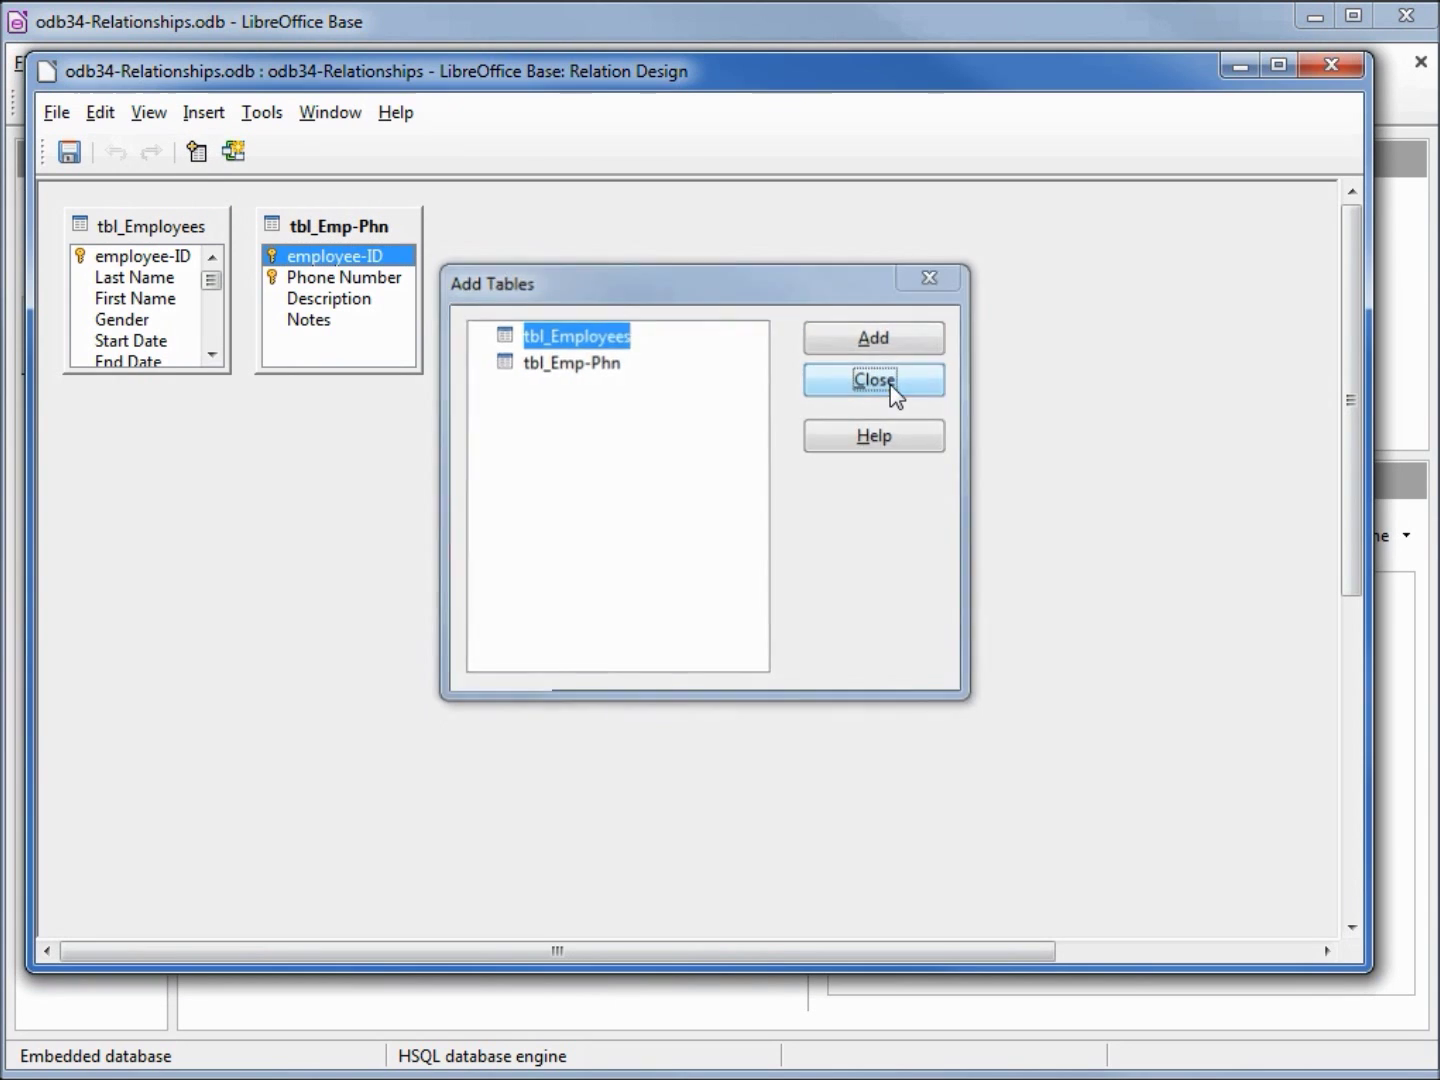
click(205, 113)
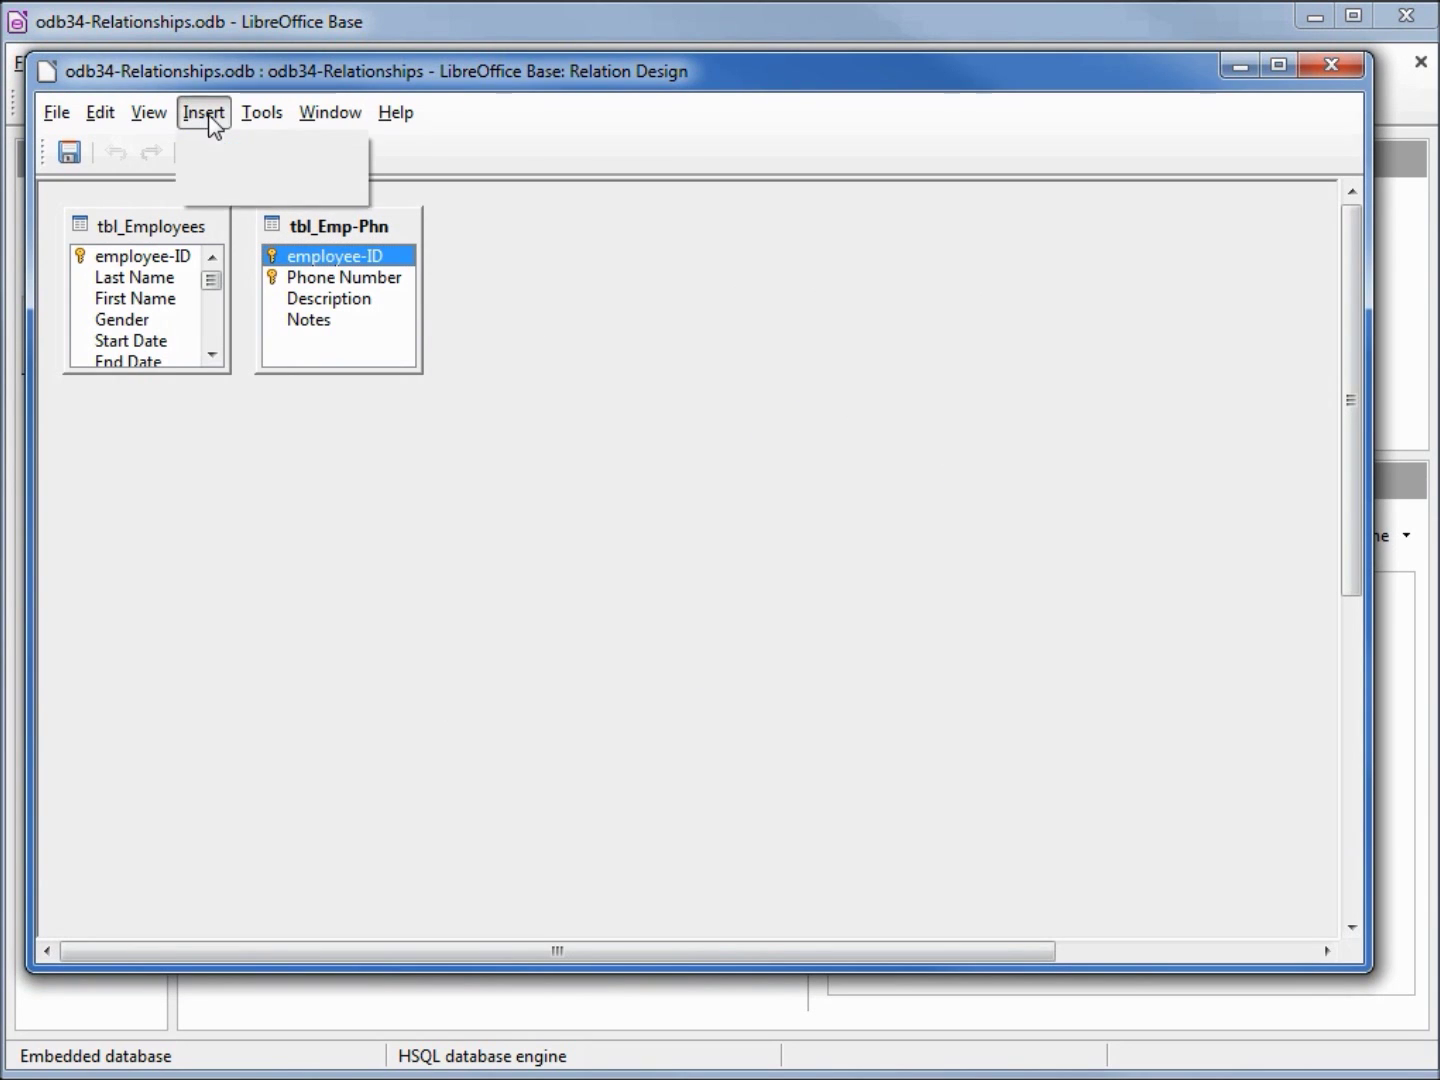
click(260, 185)
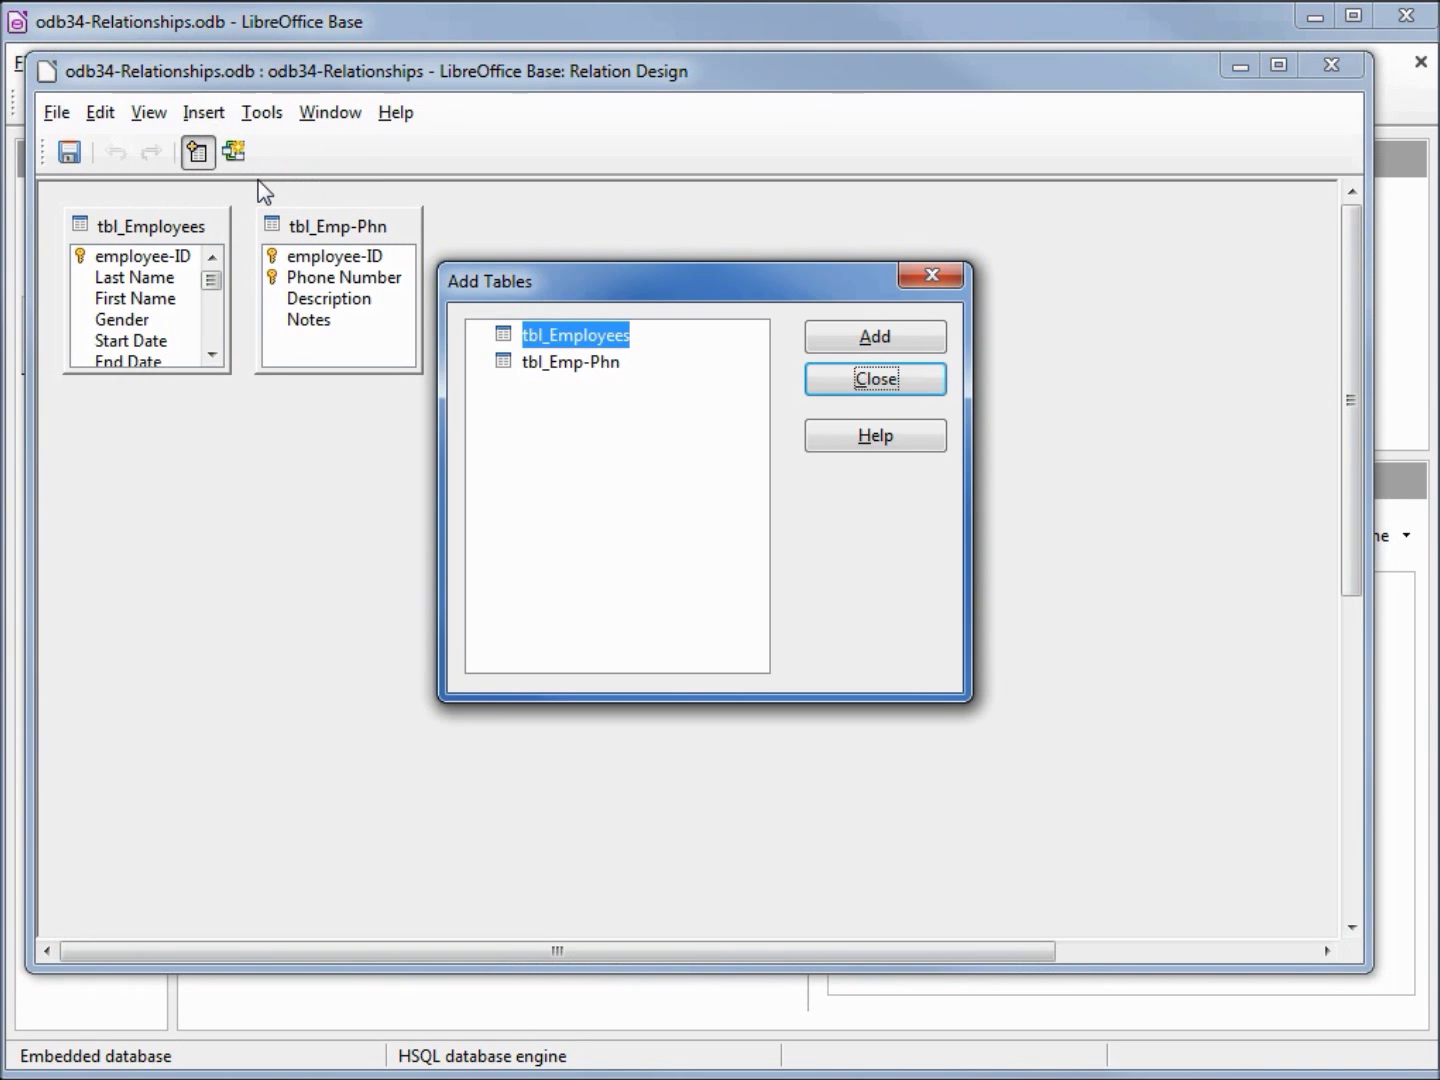
click(823, 382)
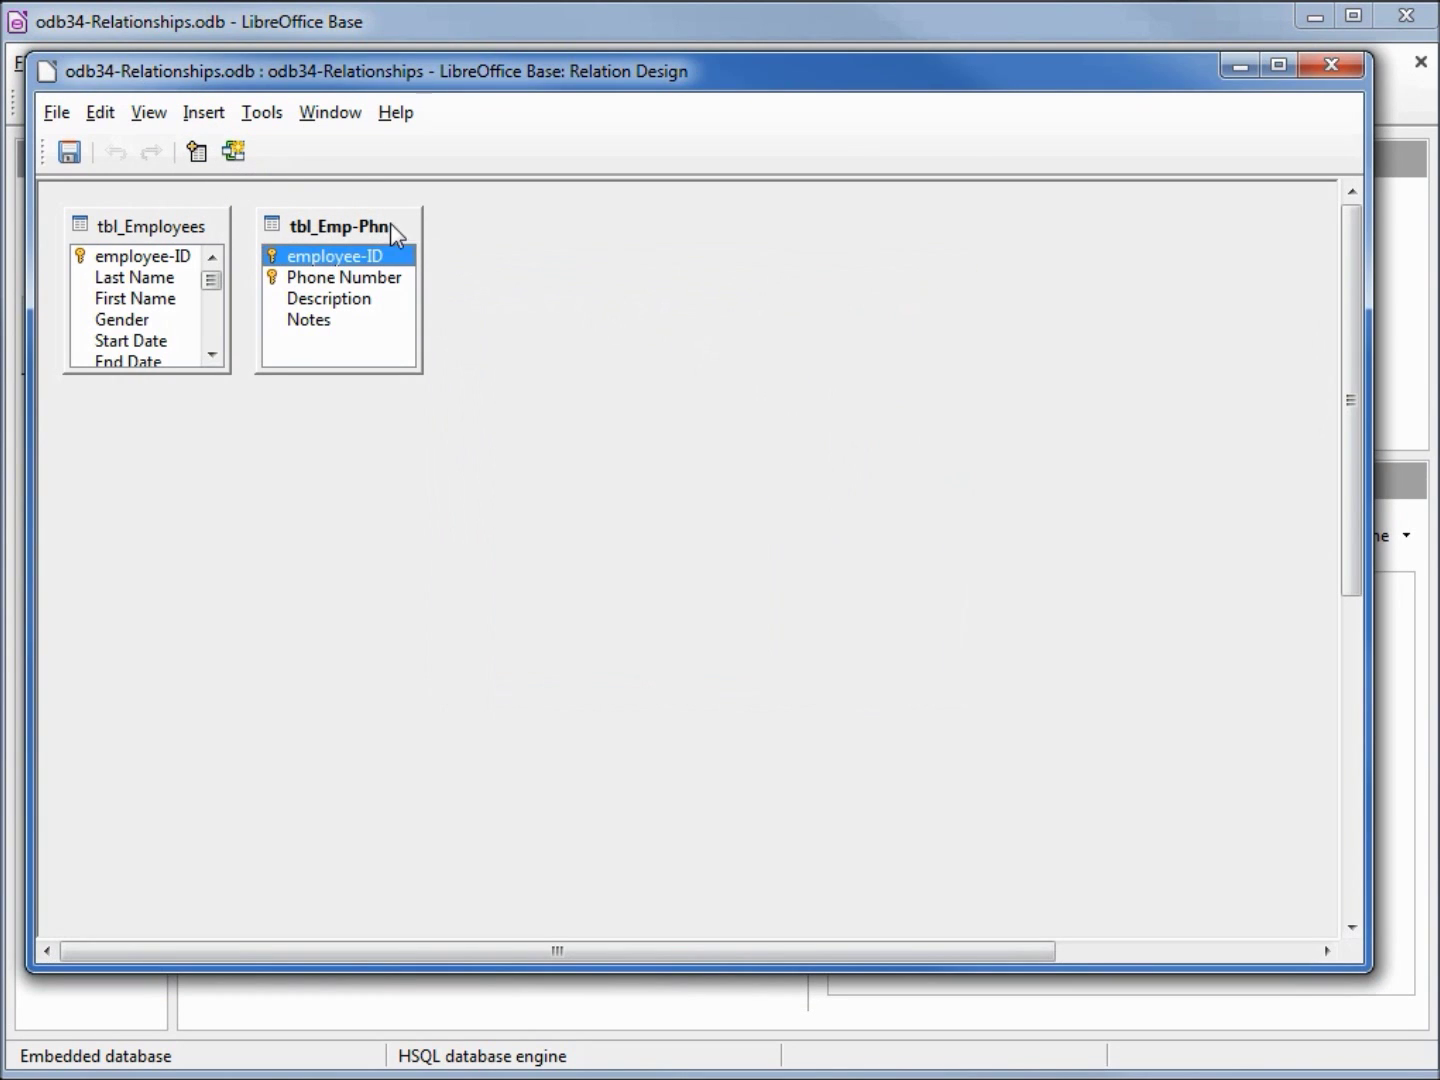
drag(391, 225, 622, 249)
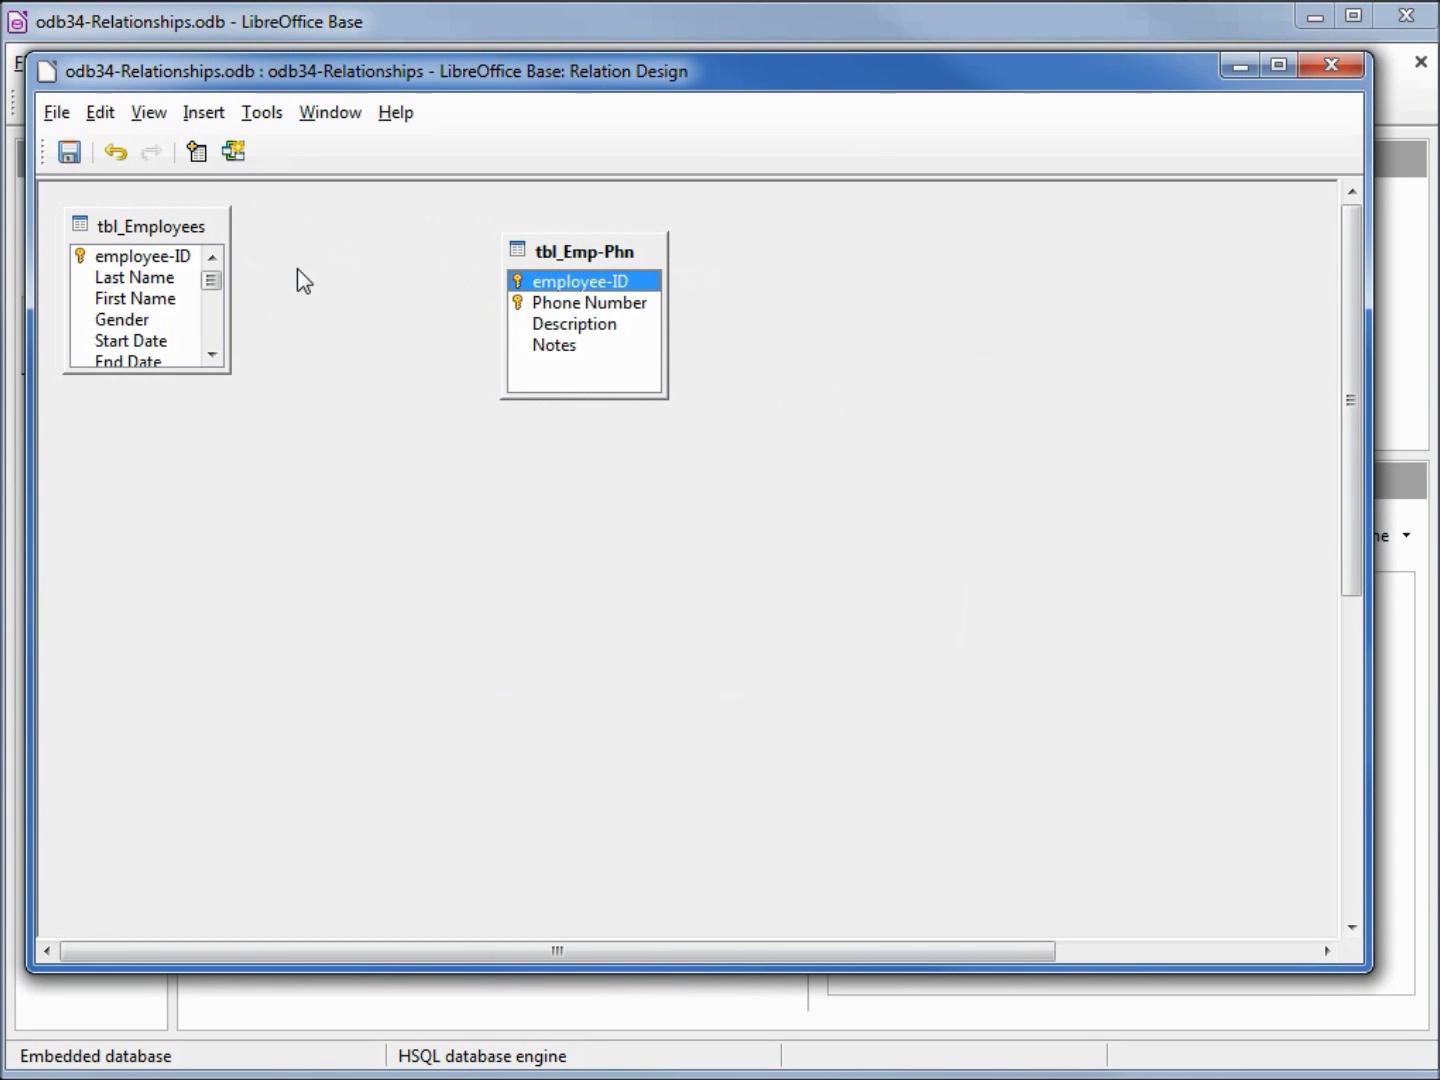
Step: Drag employee-ID between tbl_Emp-Phn and tbl_Employees for a one-to-many link, after cancelling New Relation
click(137, 258)
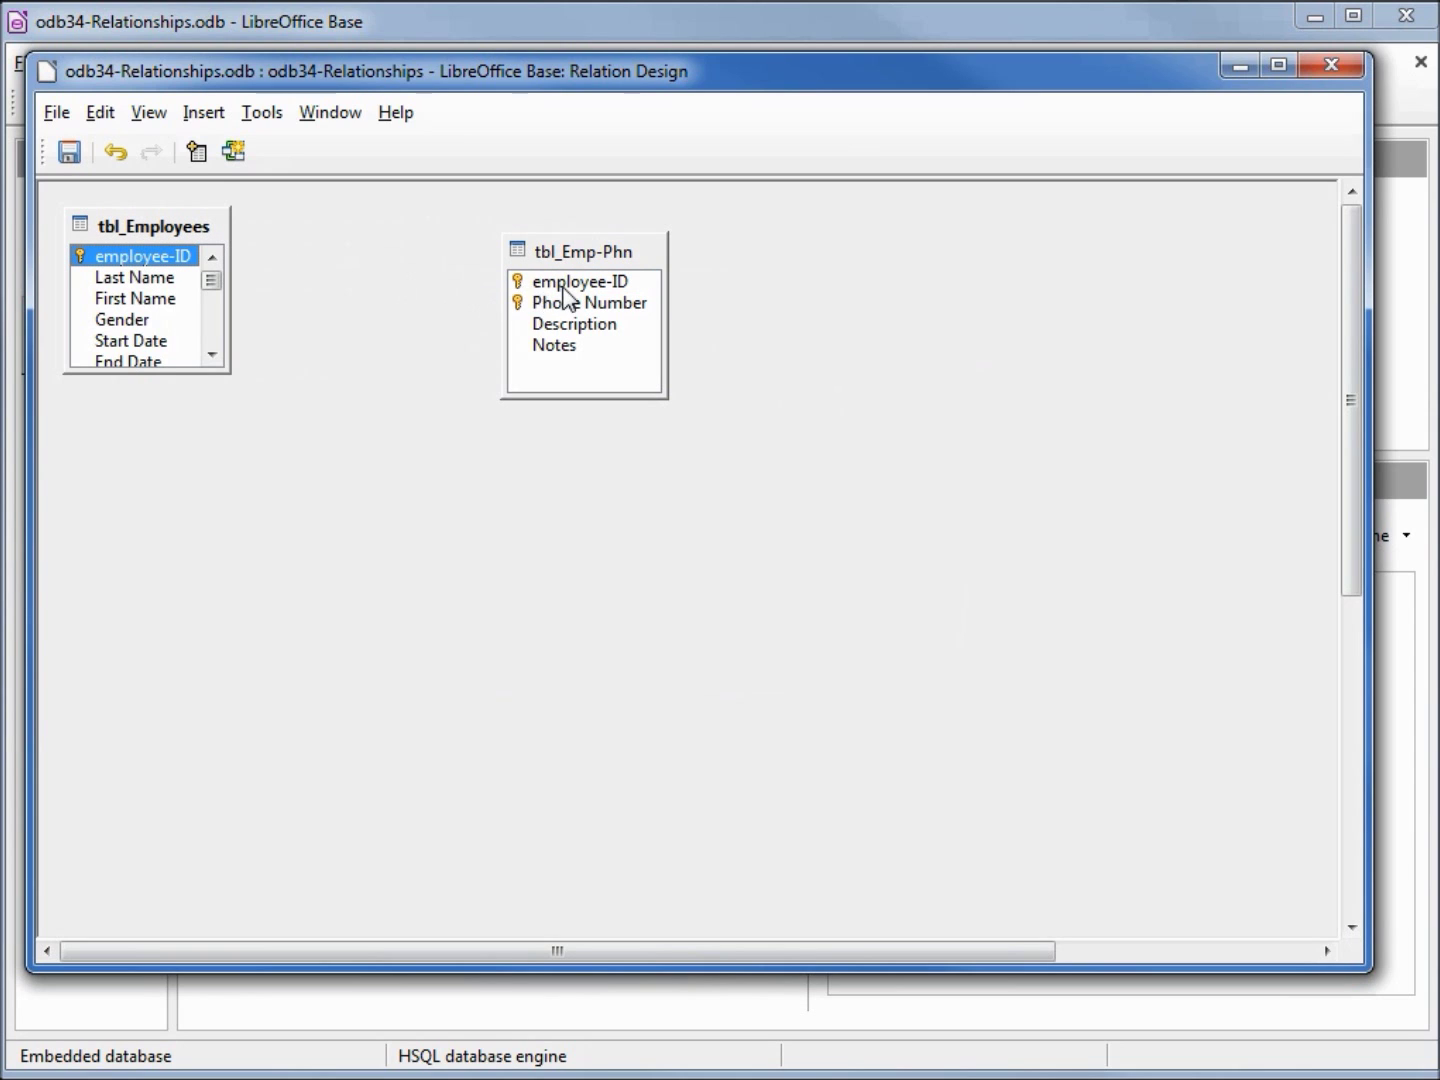
click(569, 291)
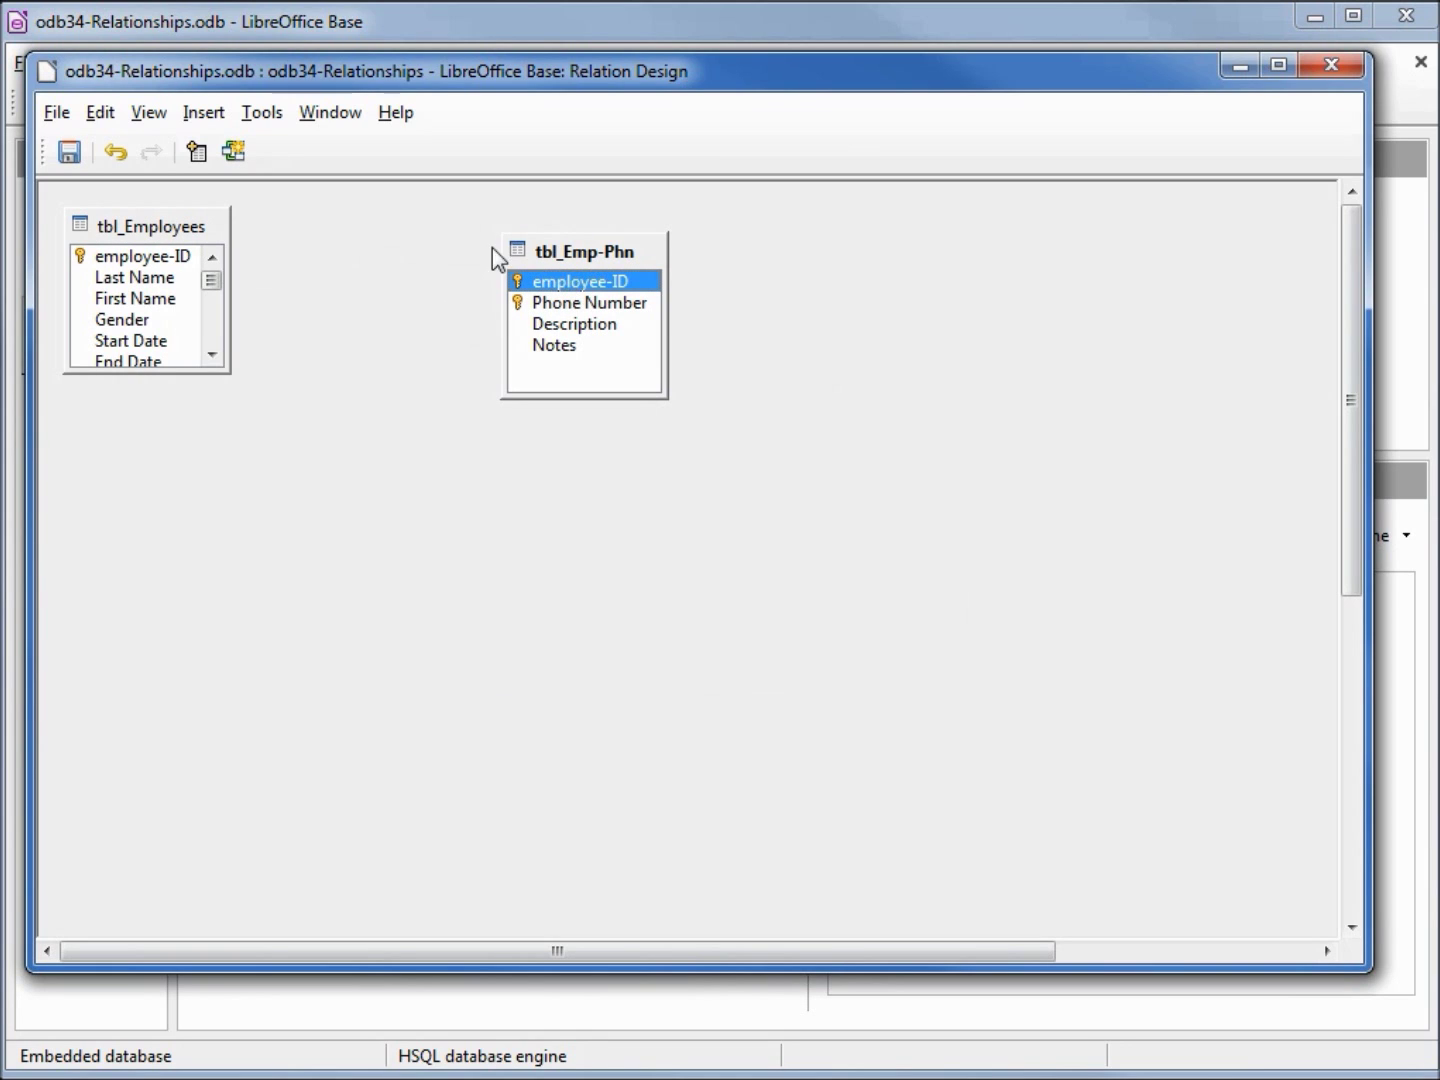
click(235, 152)
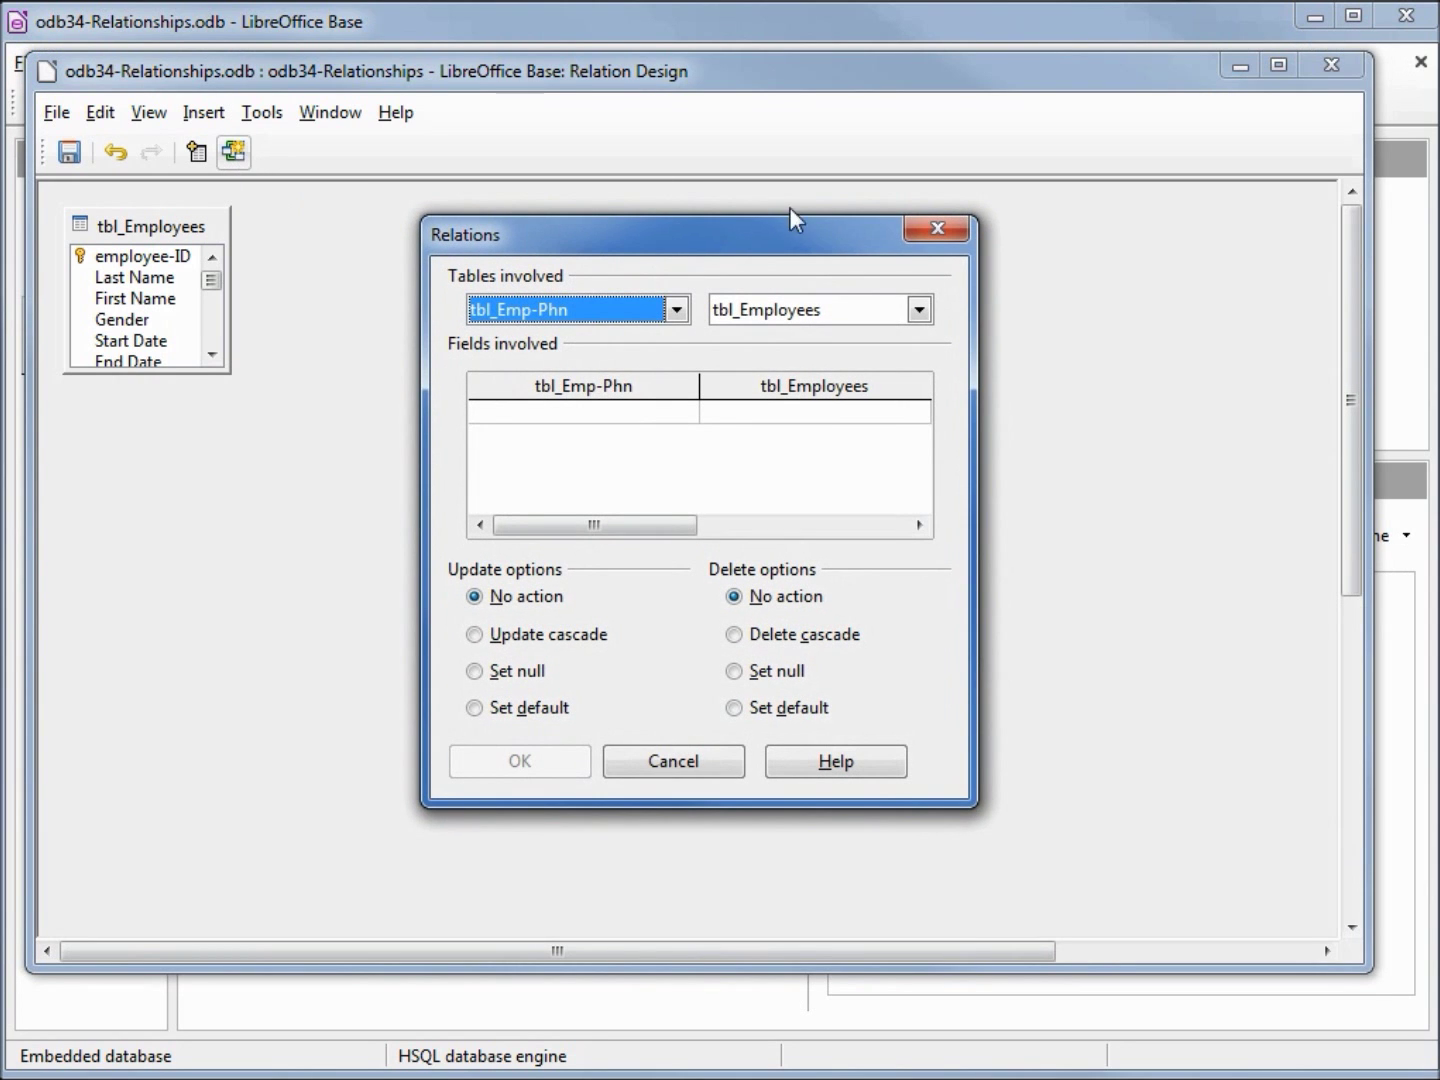
click(926, 236)
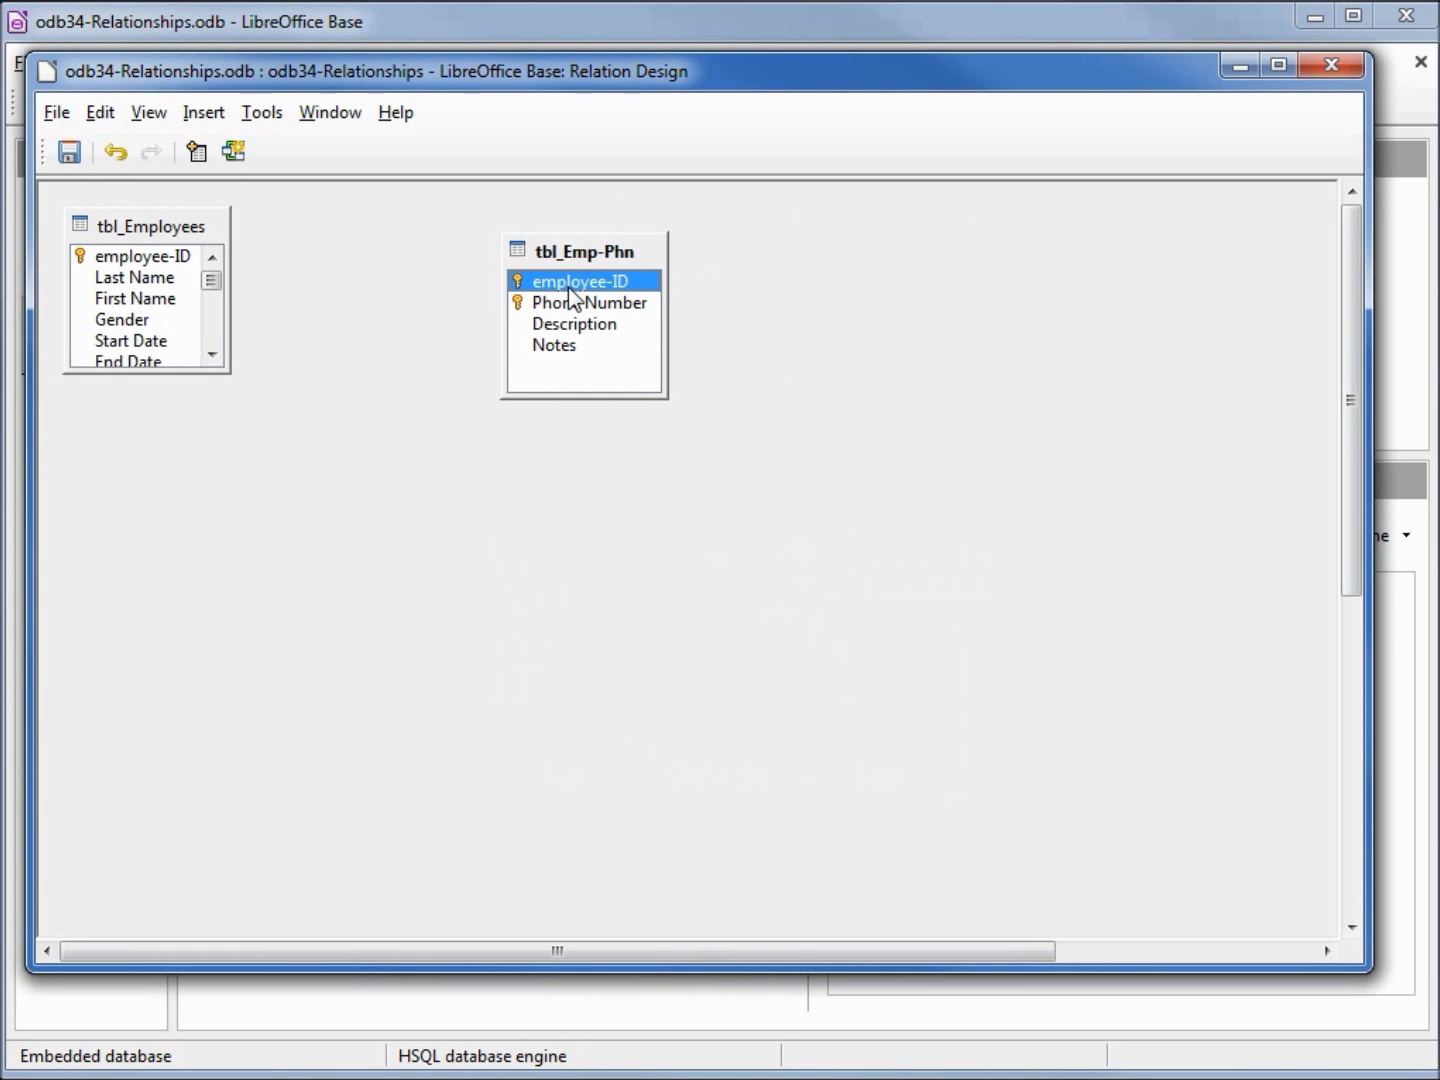
drag(570, 292, 166, 257)
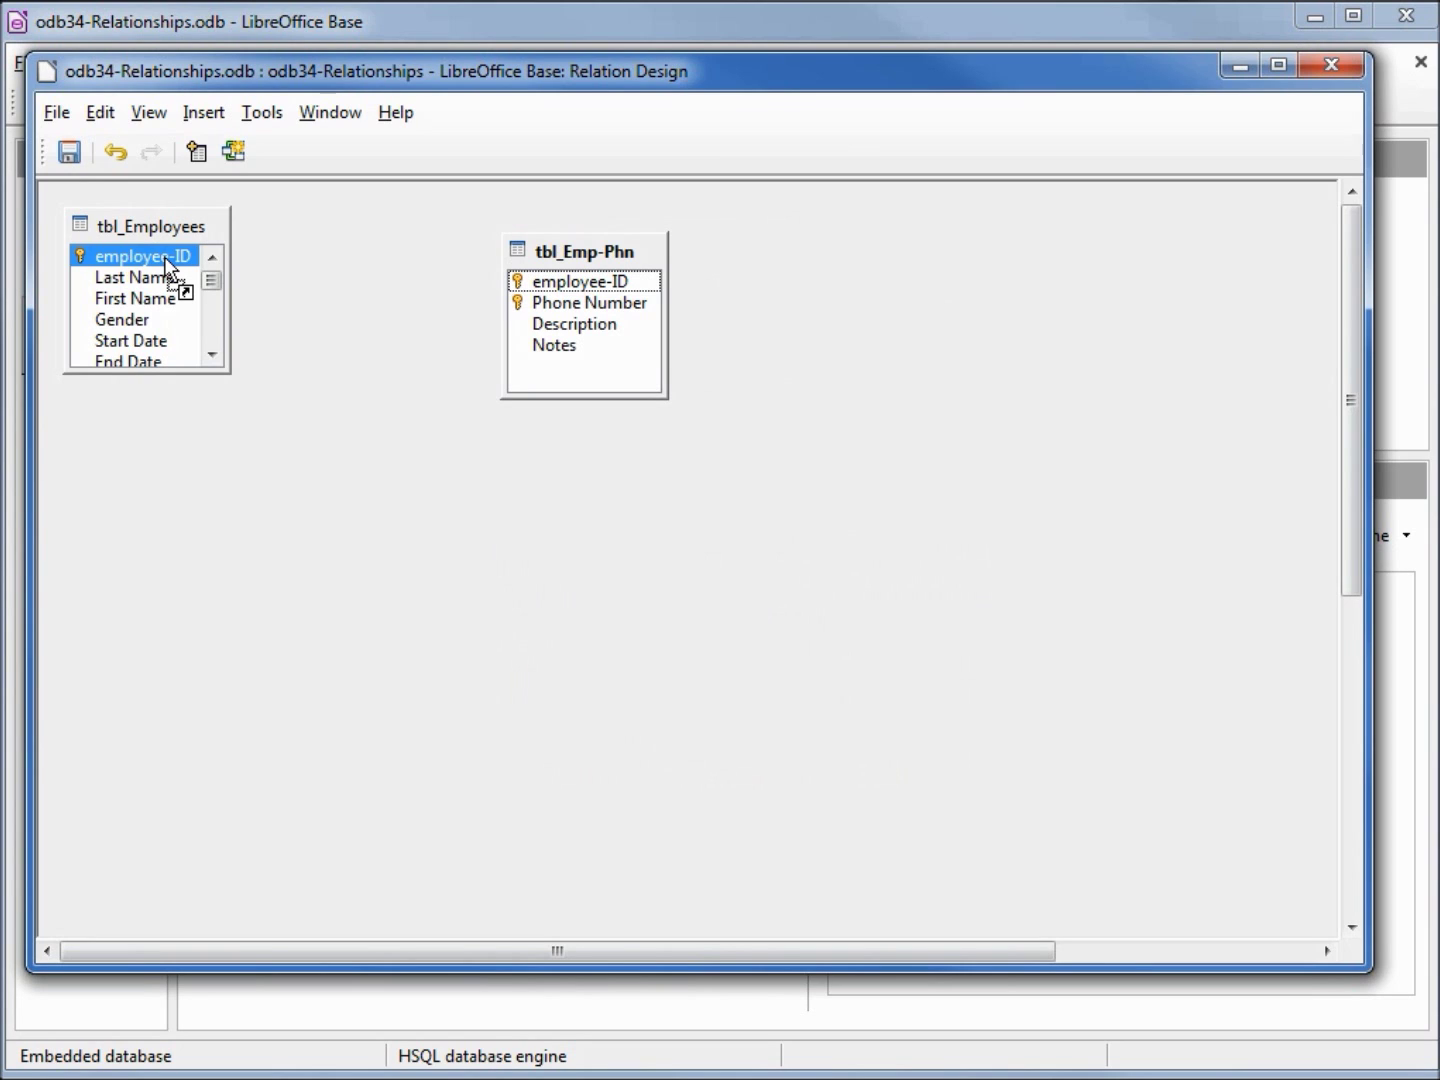
drag(165, 257, 164, 257)
Step: Delete the existing relation line and drag tbl_Employees' employee-ID onto tbl_Emp-Phn's employee-ID
right_click(328, 265)
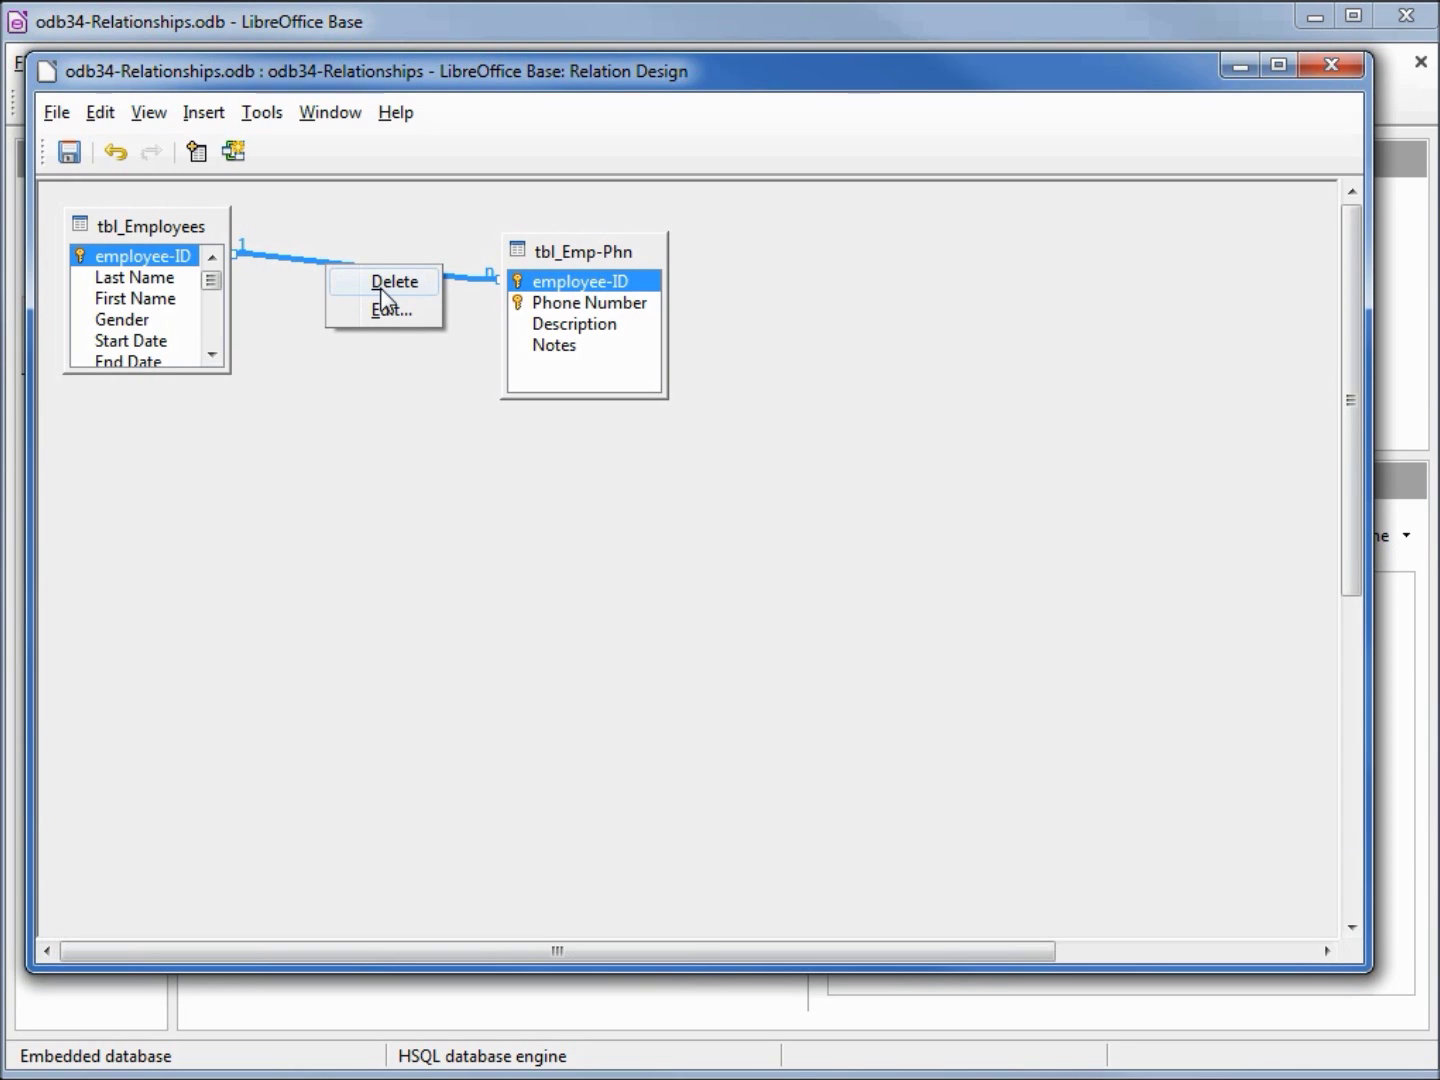
click(381, 289)
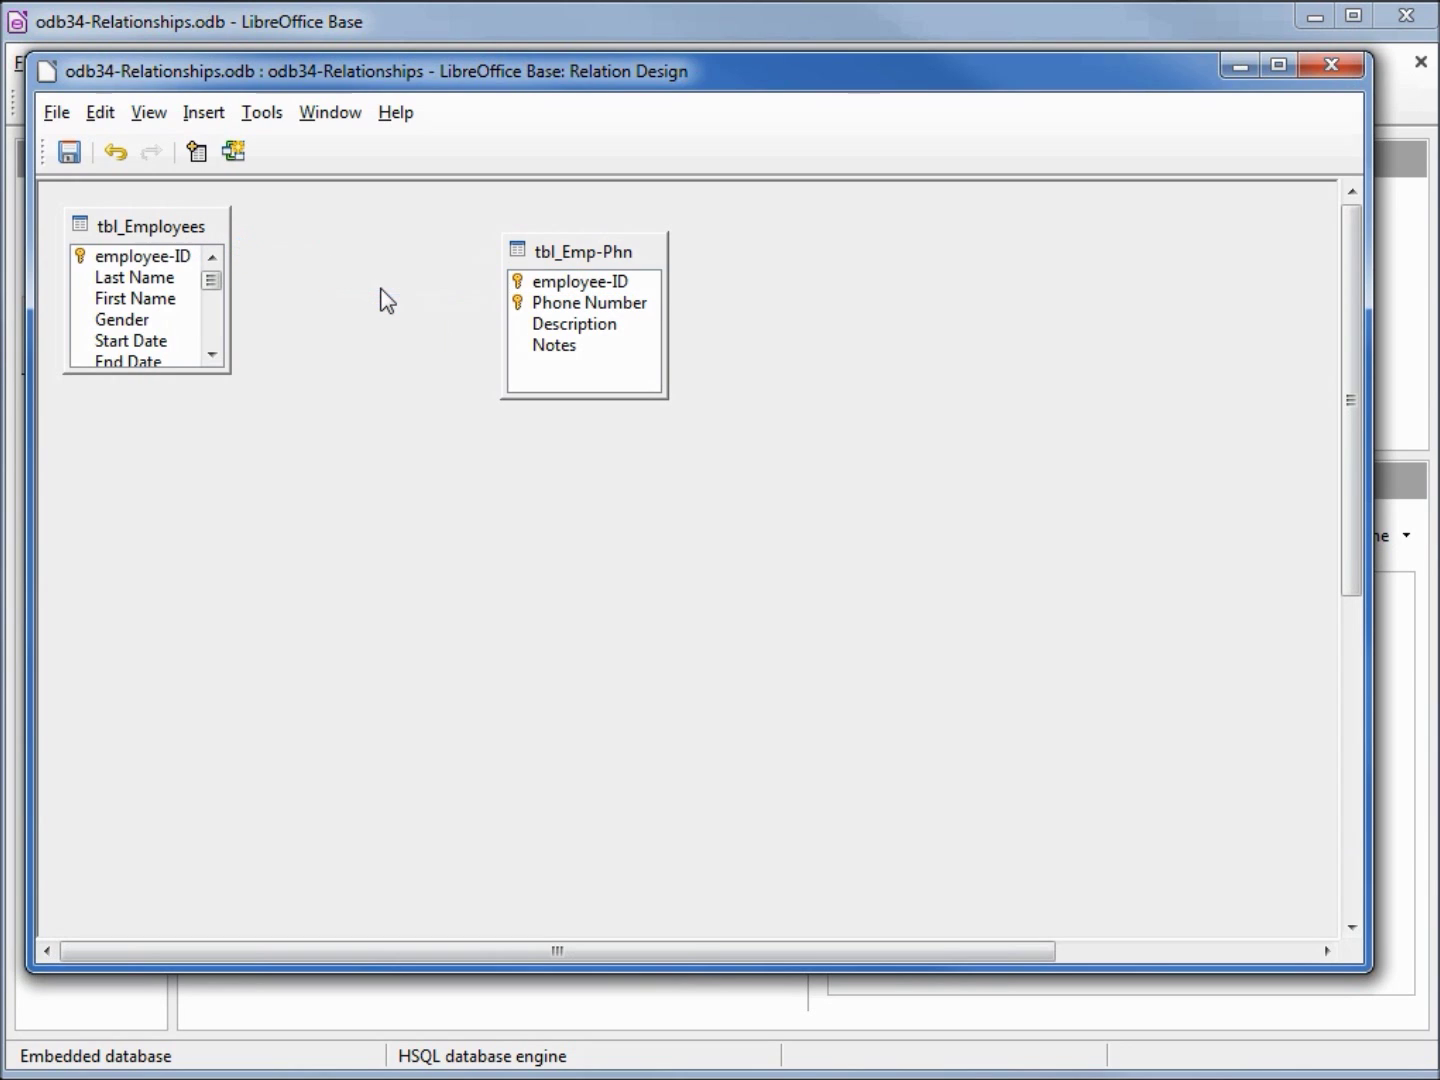
click(168, 260)
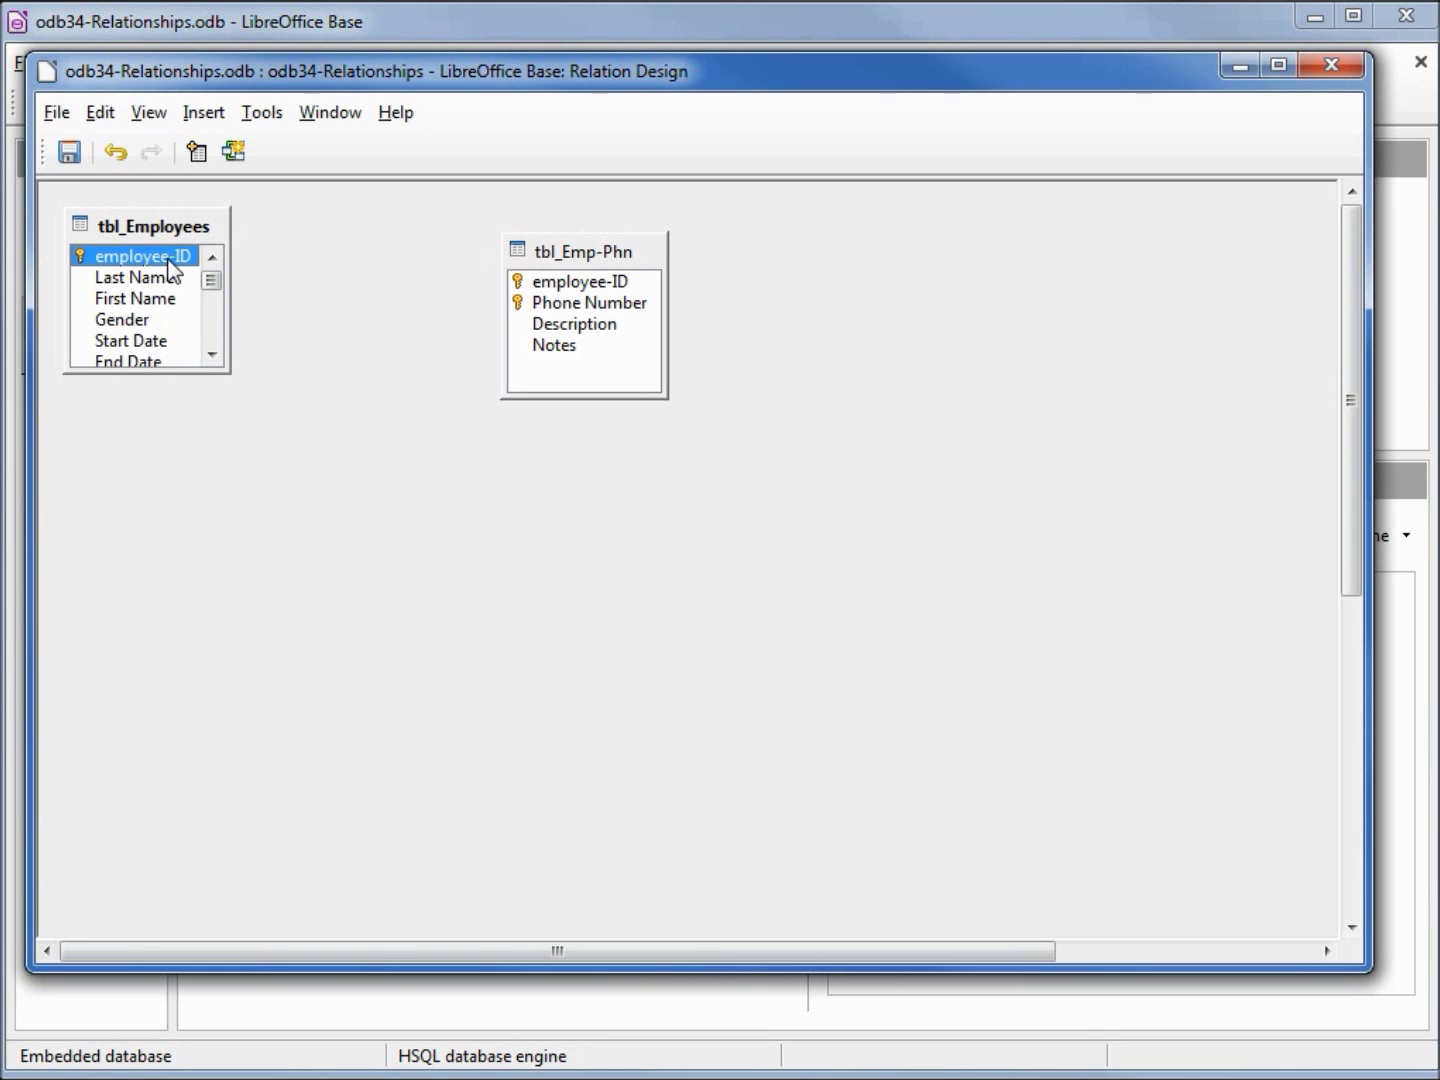
drag(168, 262, 589, 286)
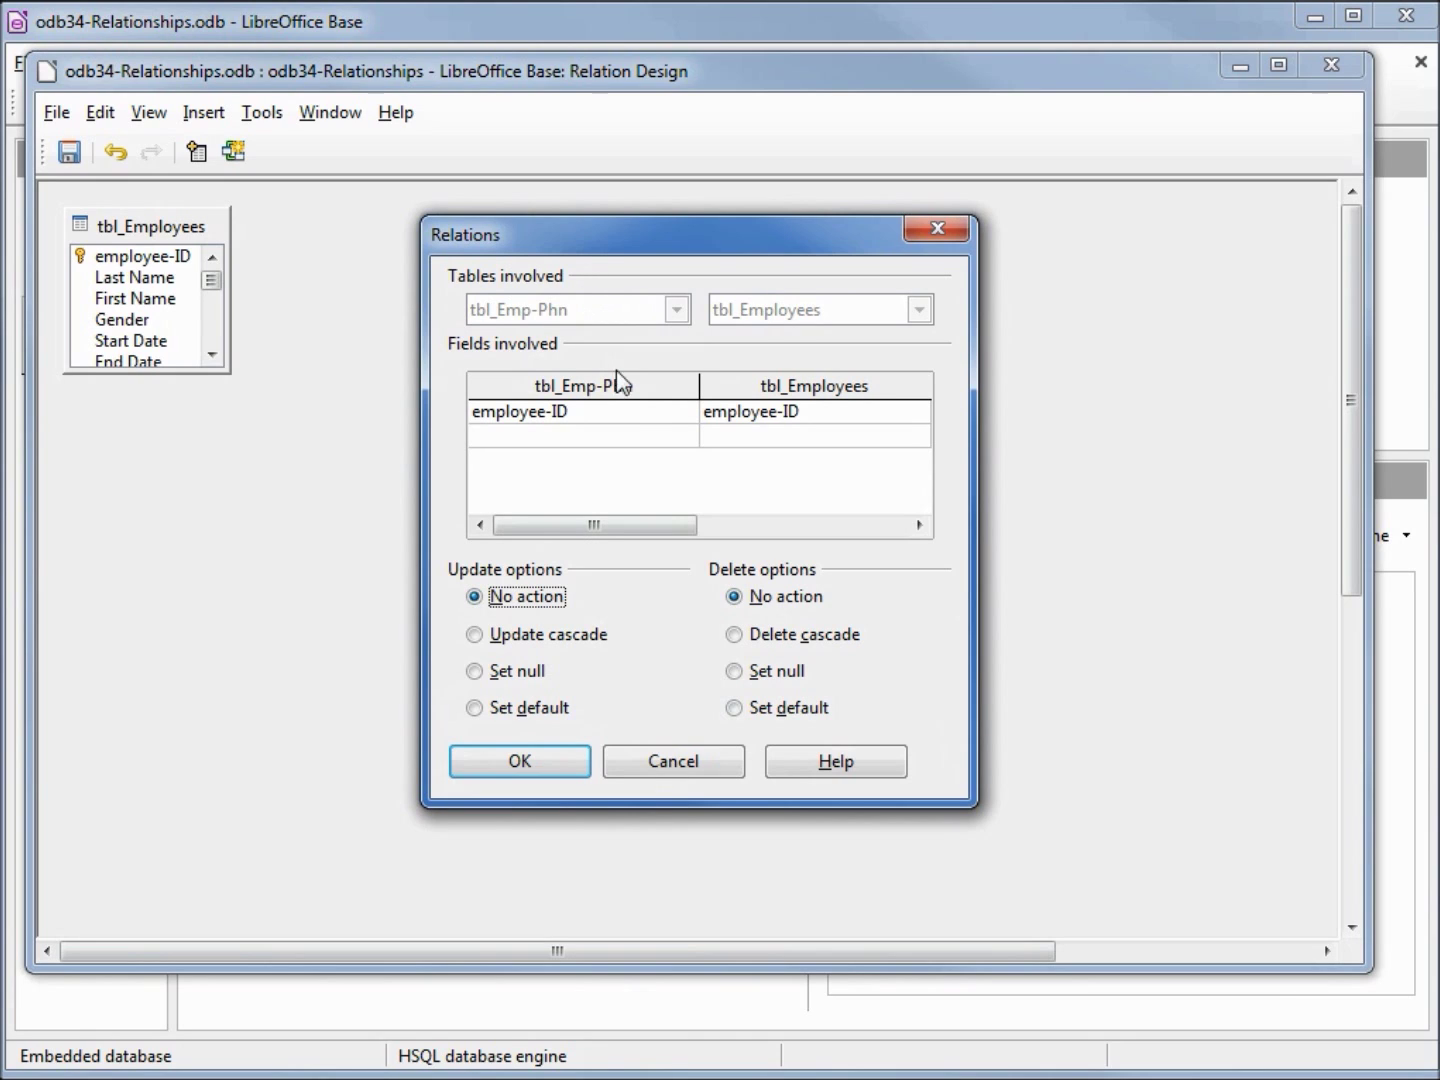
Step: Keep employee-ID as both link fields, enable Update cascade and Delete cascade, and confirm
click(622, 414)
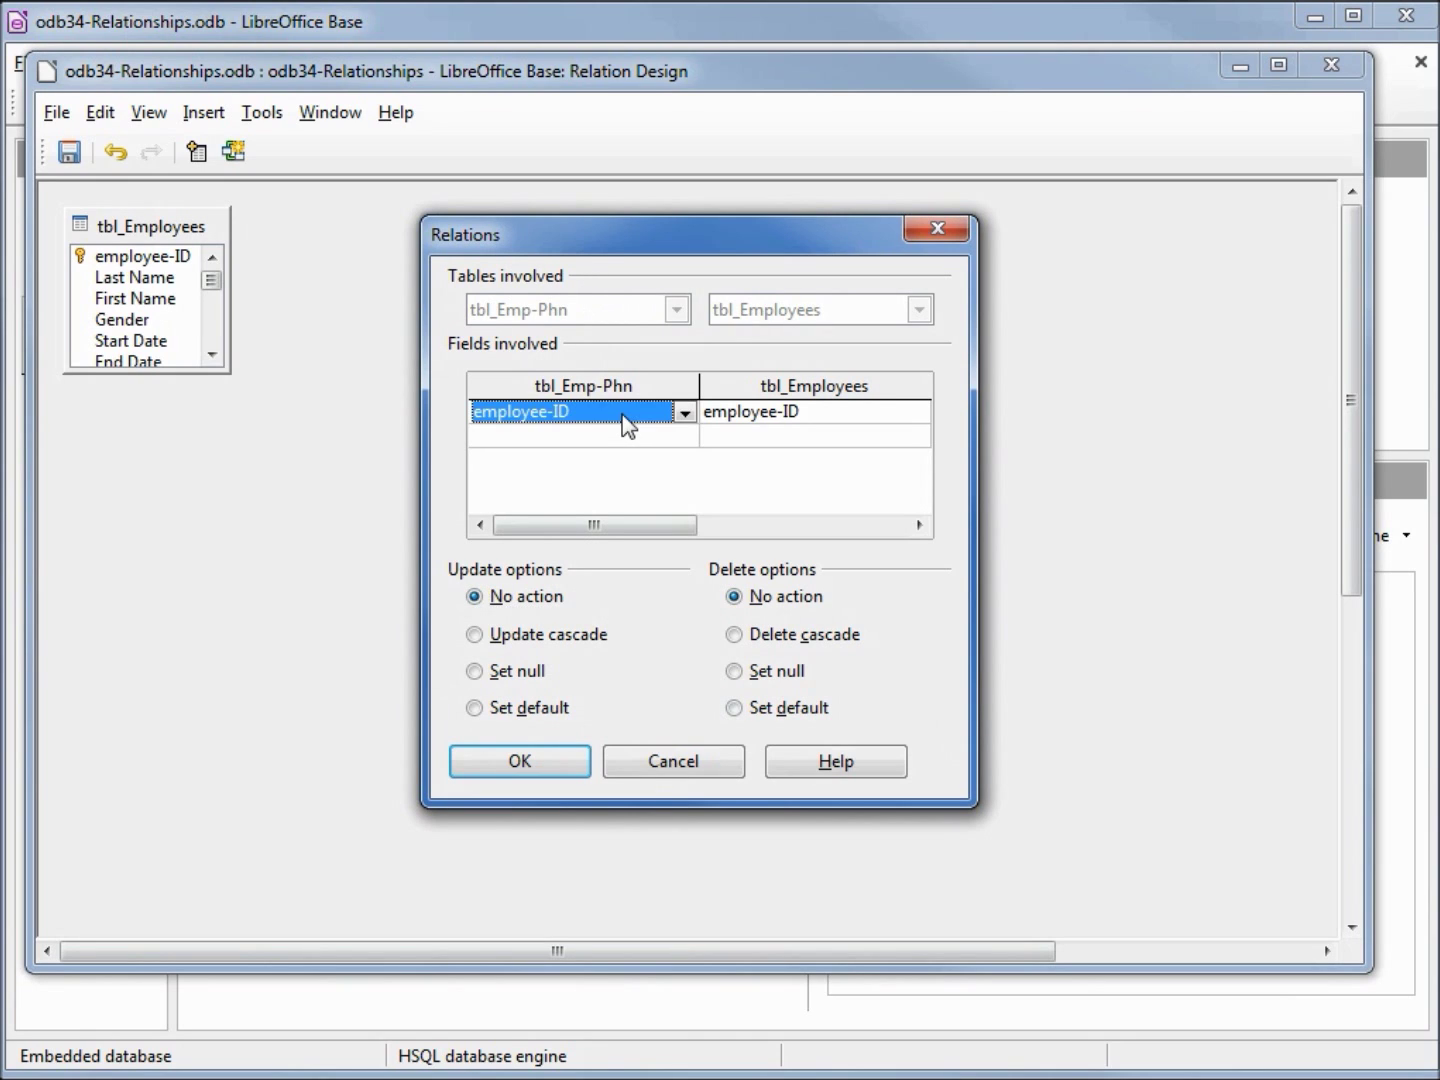
click(686, 412)
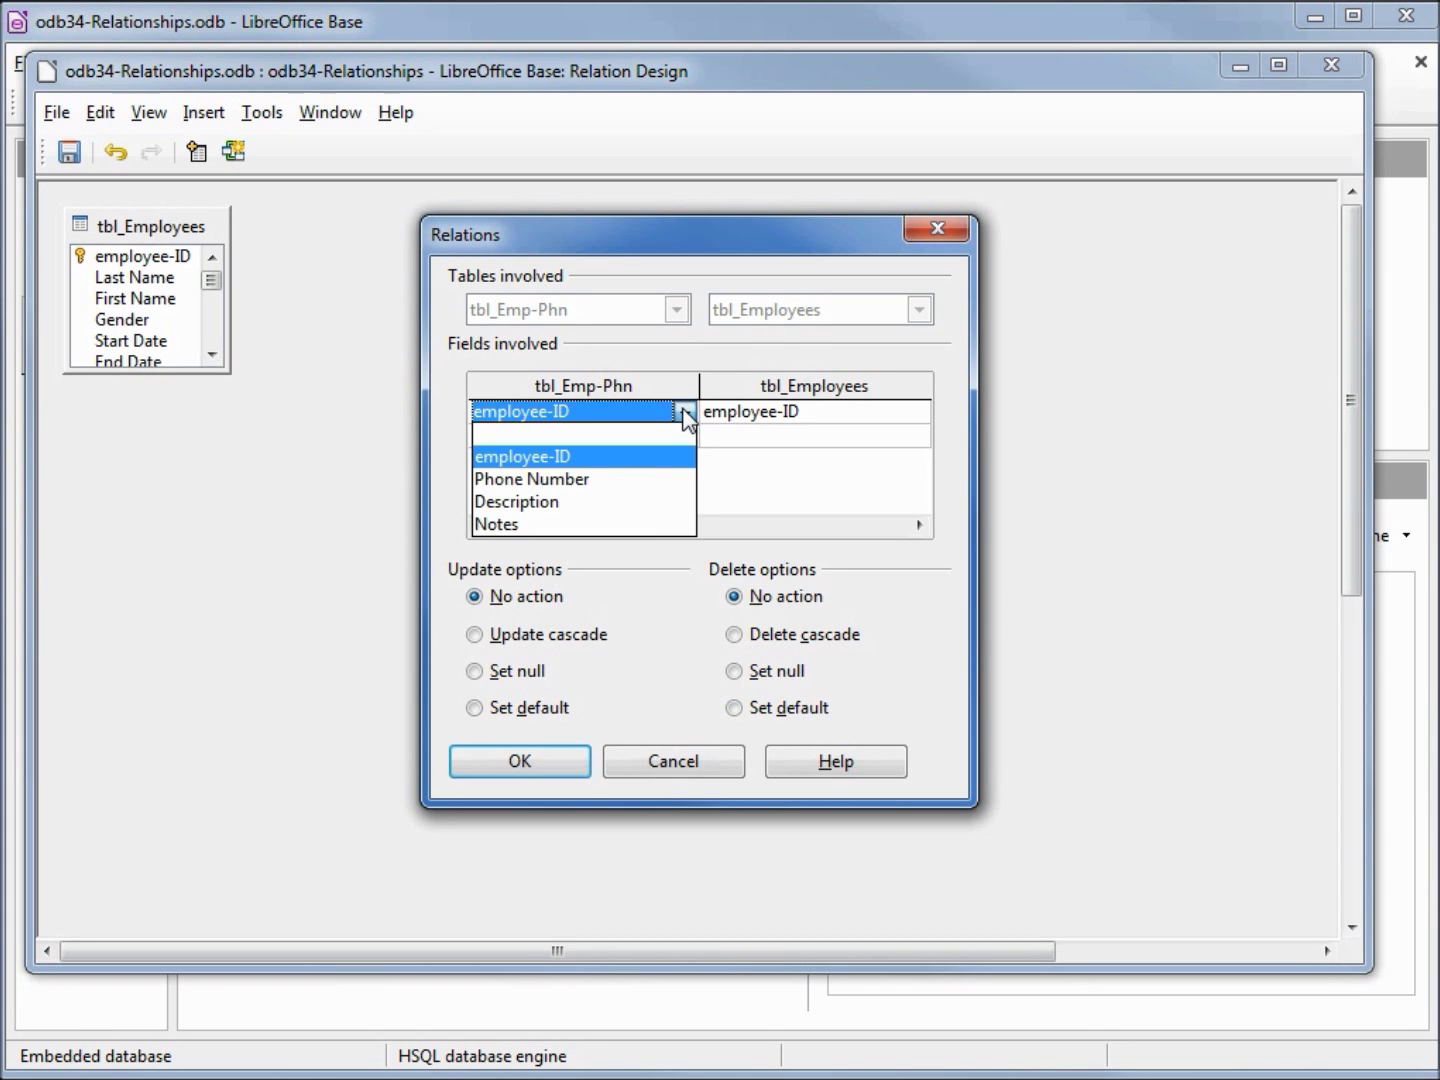
click(803, 411)
click(855, 419)
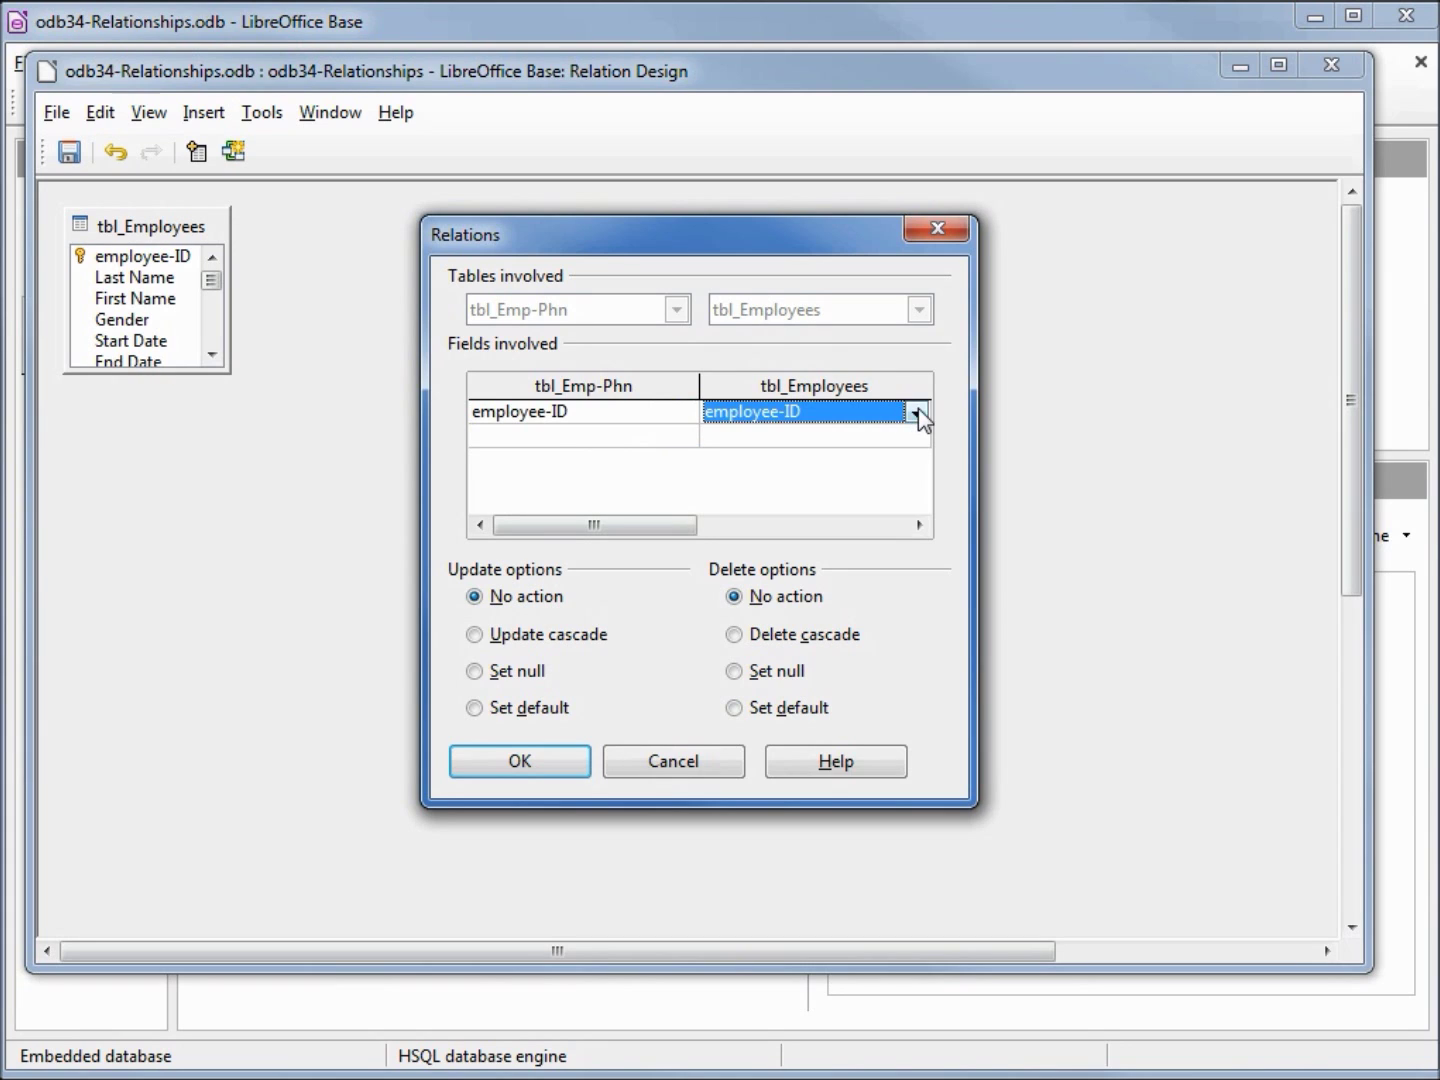
click(918, 413)
click(918, 413)
click(474, 634)
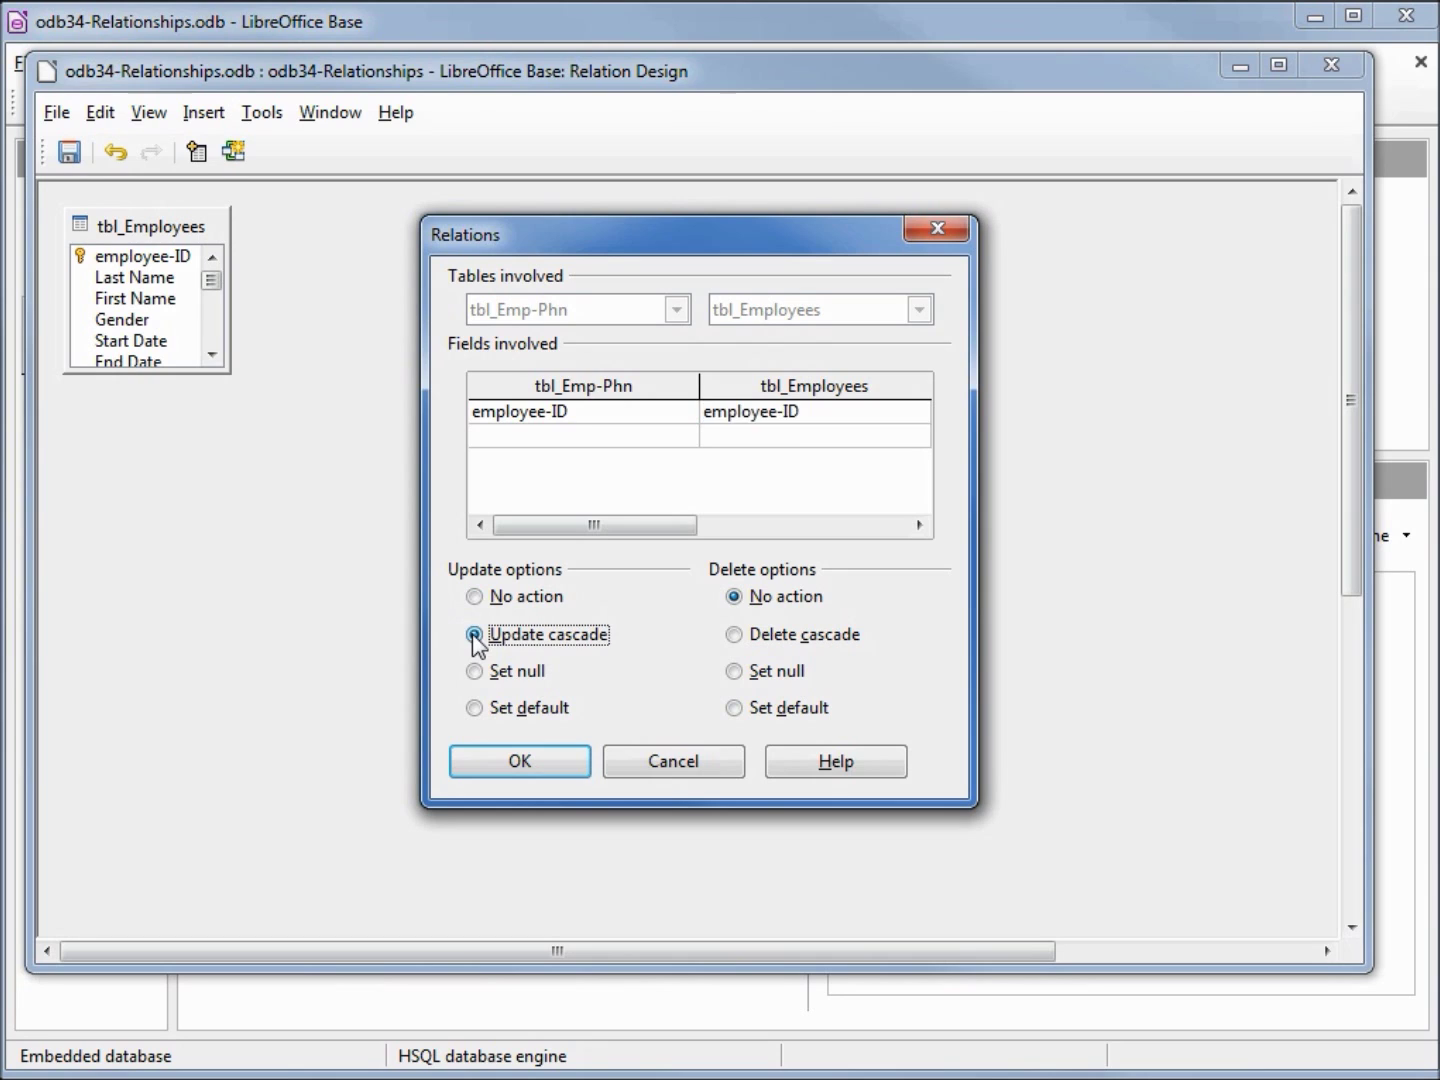
click(733, 634)
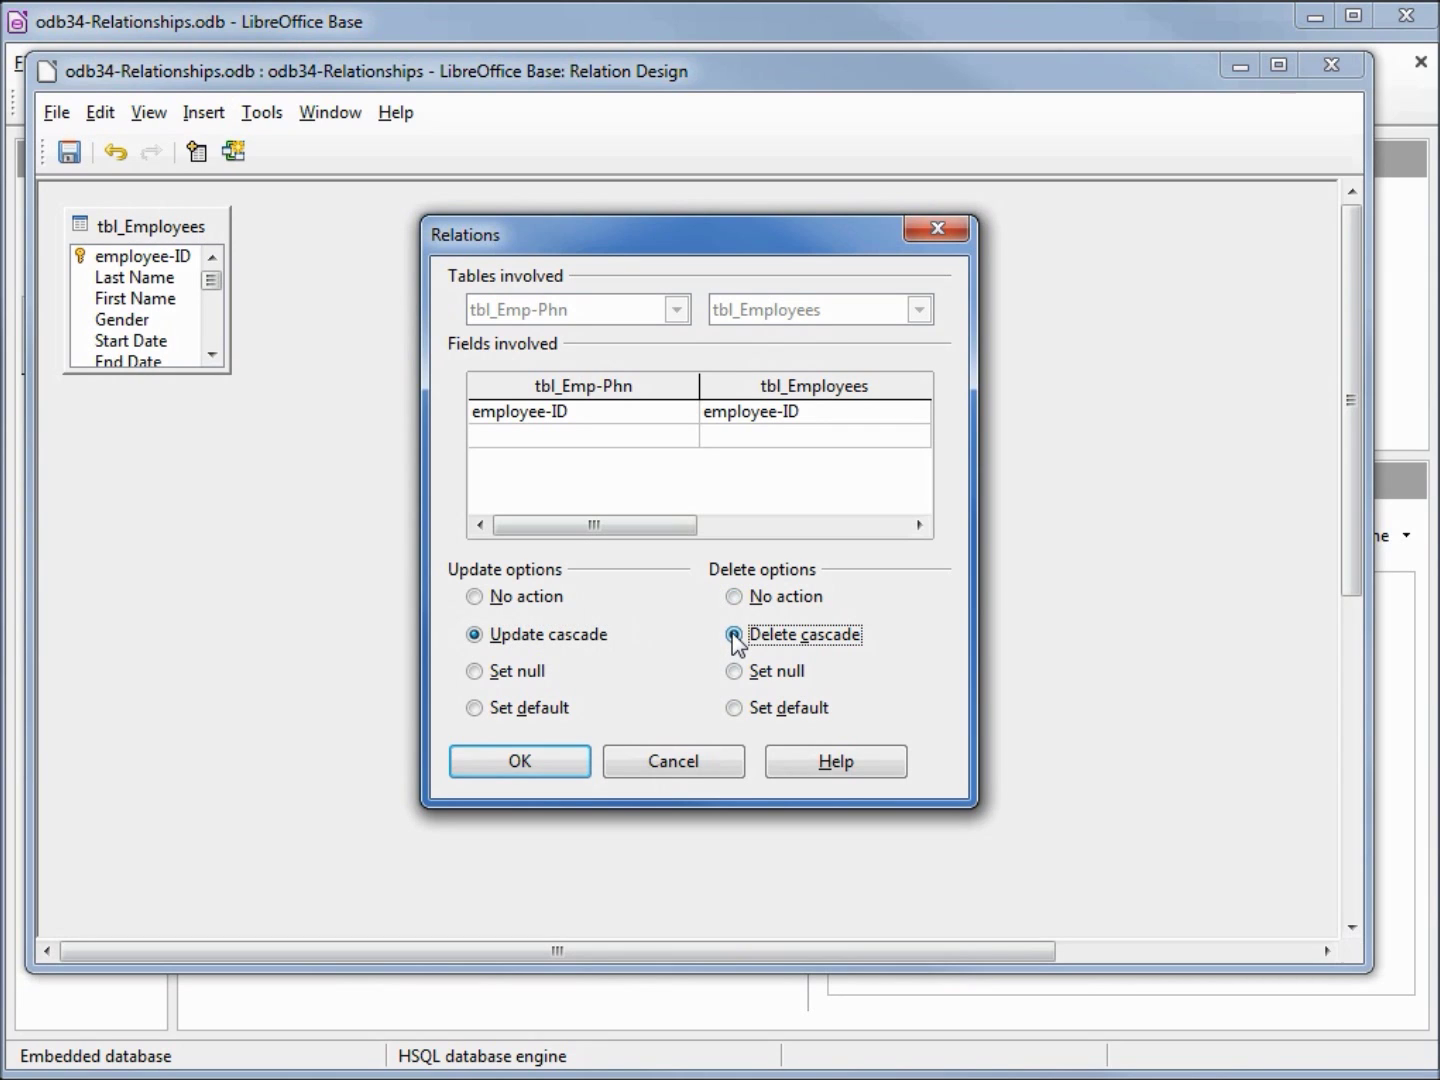
click(533, 757)
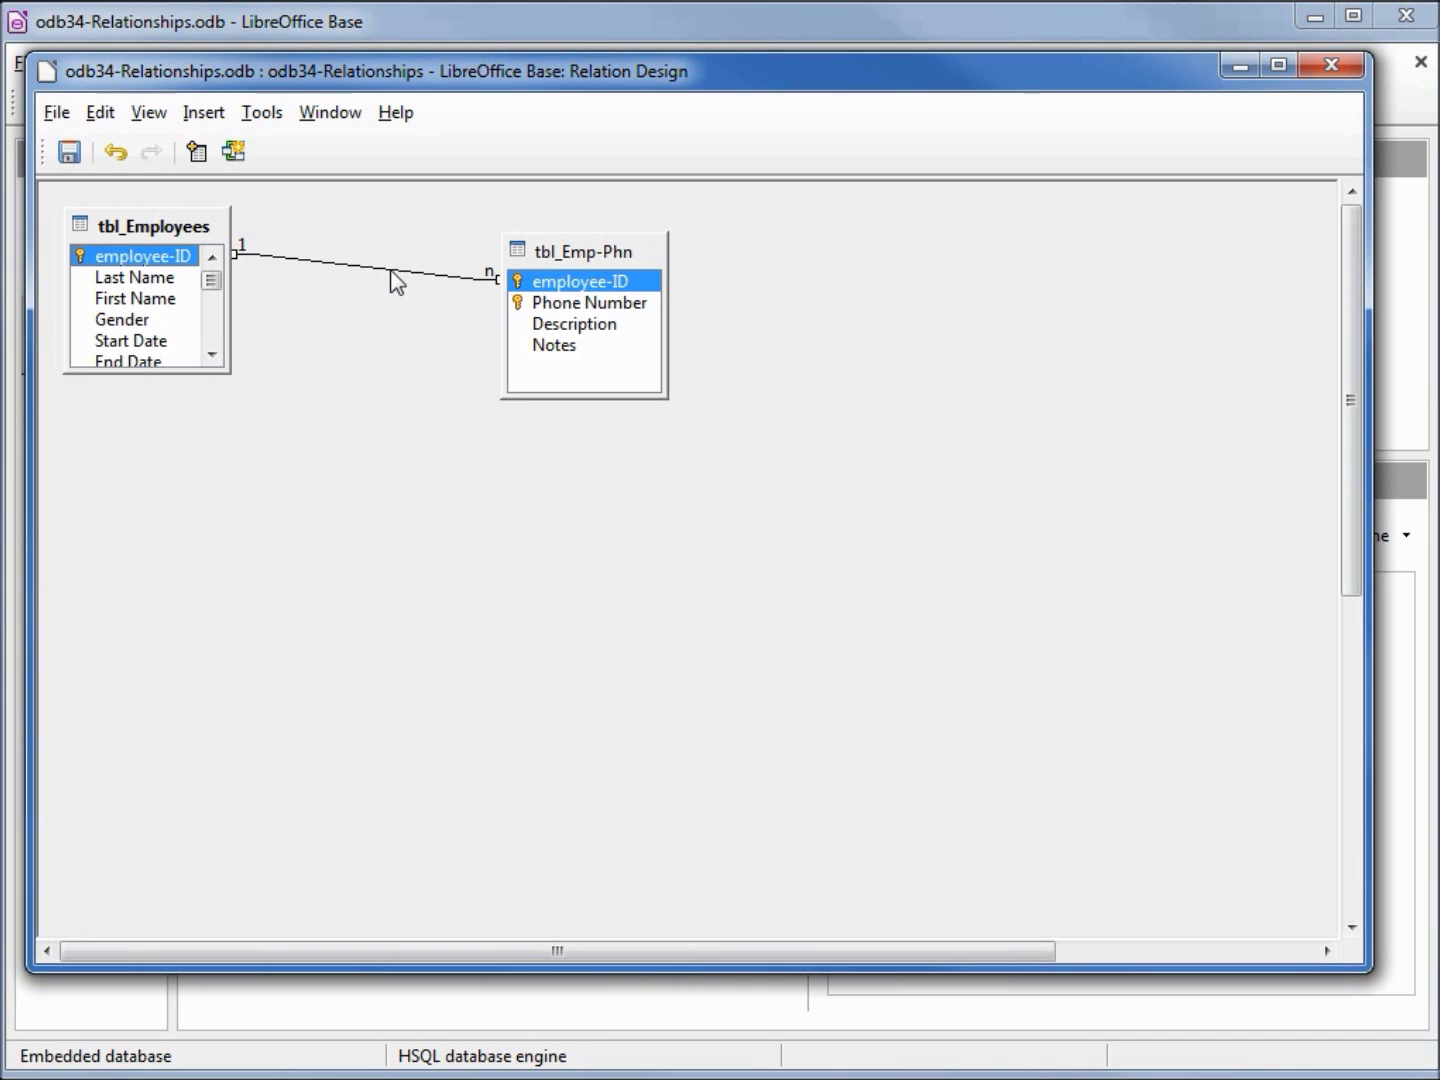
Step: Delete the employee-ID relationship line between the two tables
click(393, 272)
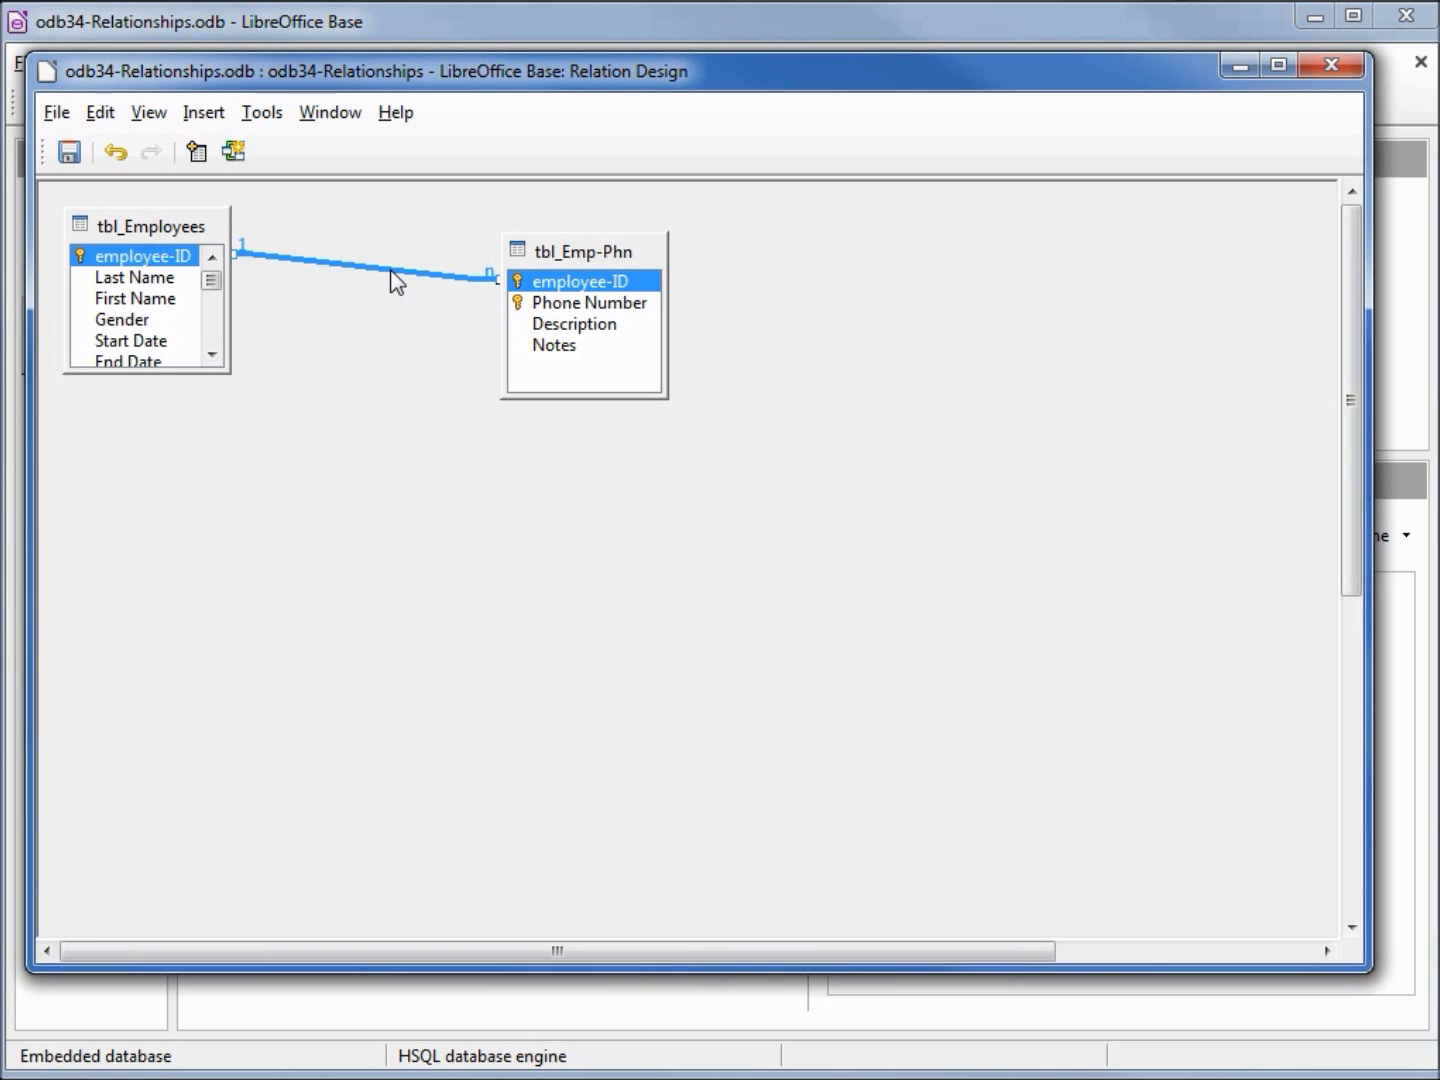
right_click(393, 276)
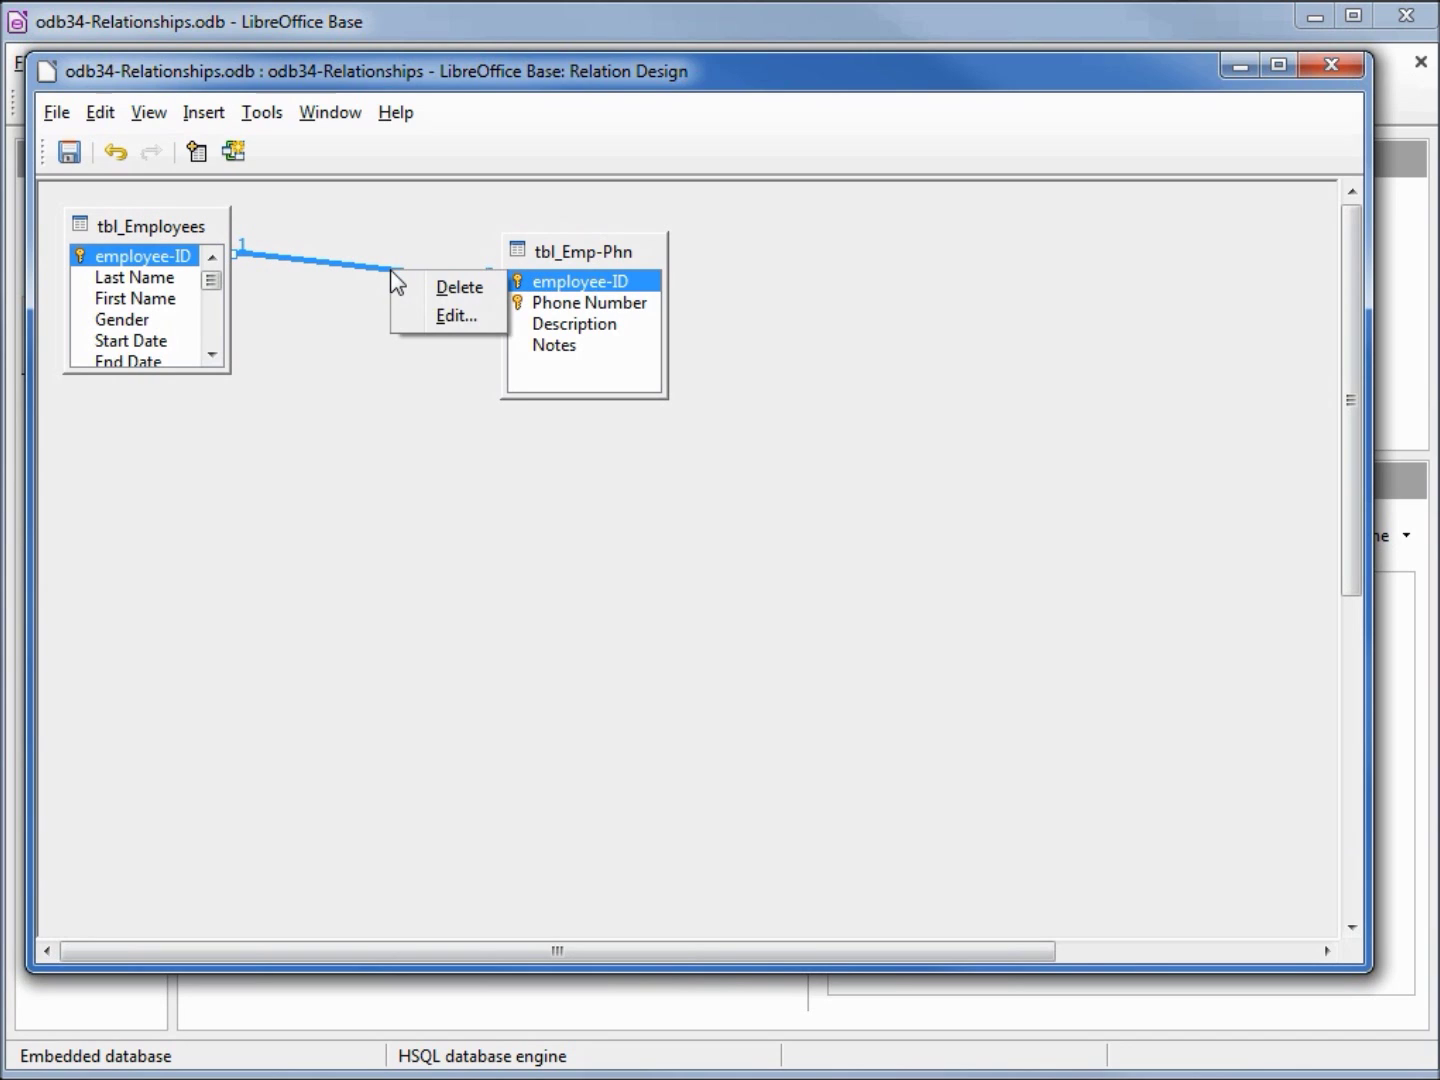
click(442, 293)
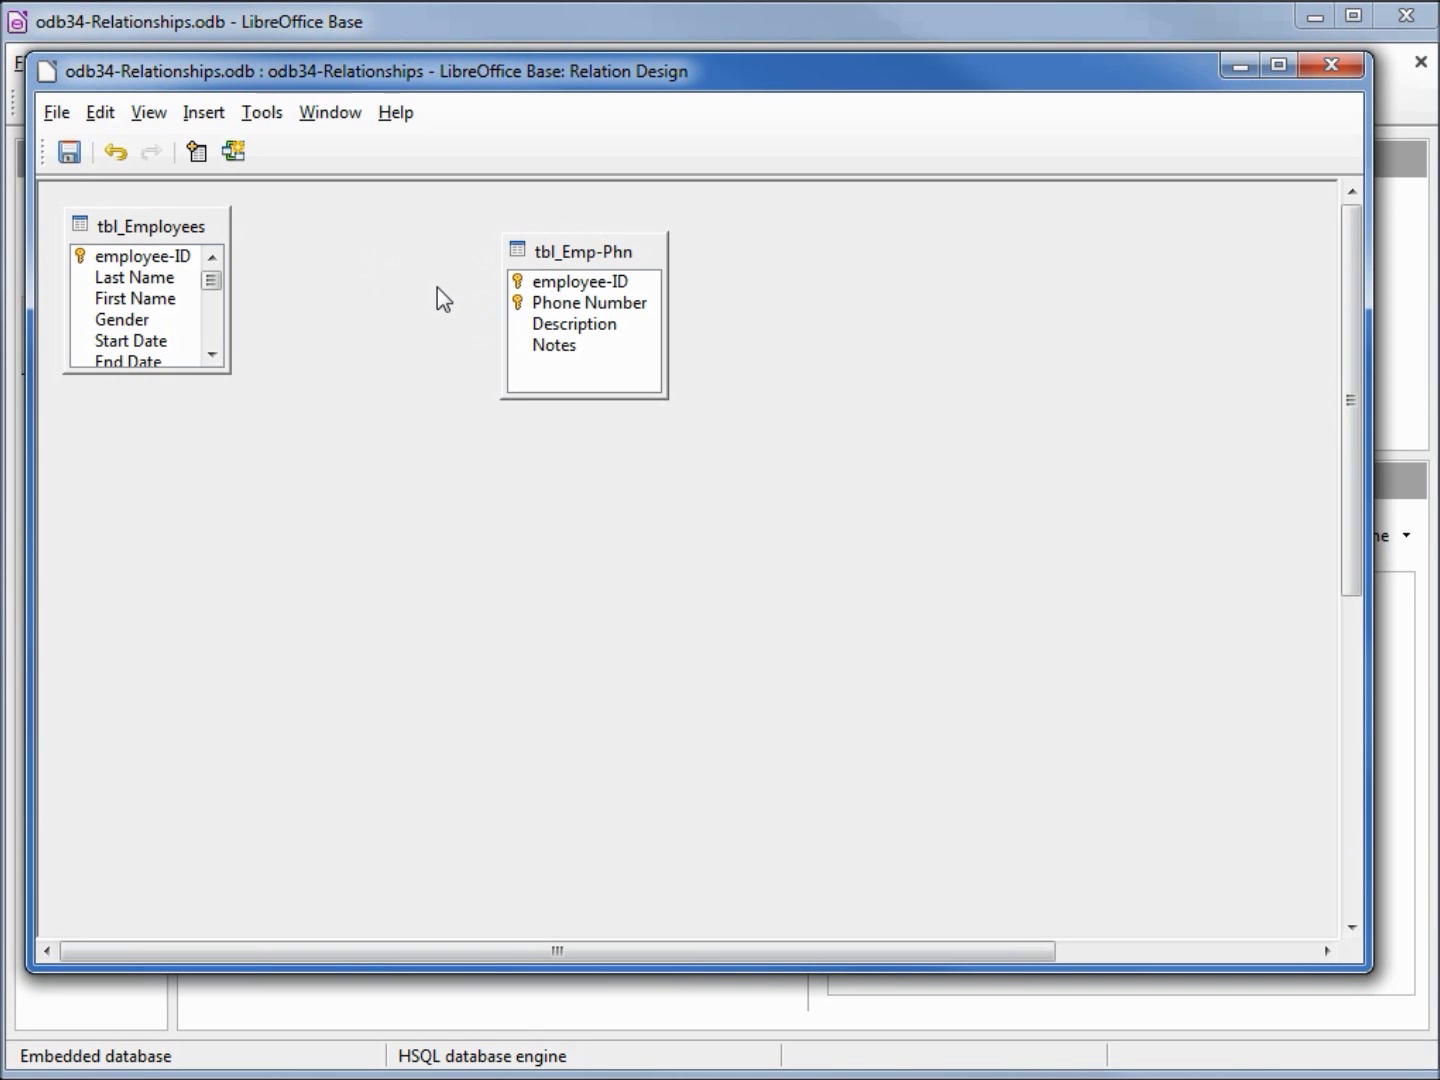
Step: Open tbl_Emp-Phn in data view from the Tables list
drag(450, 69, 668, 173)
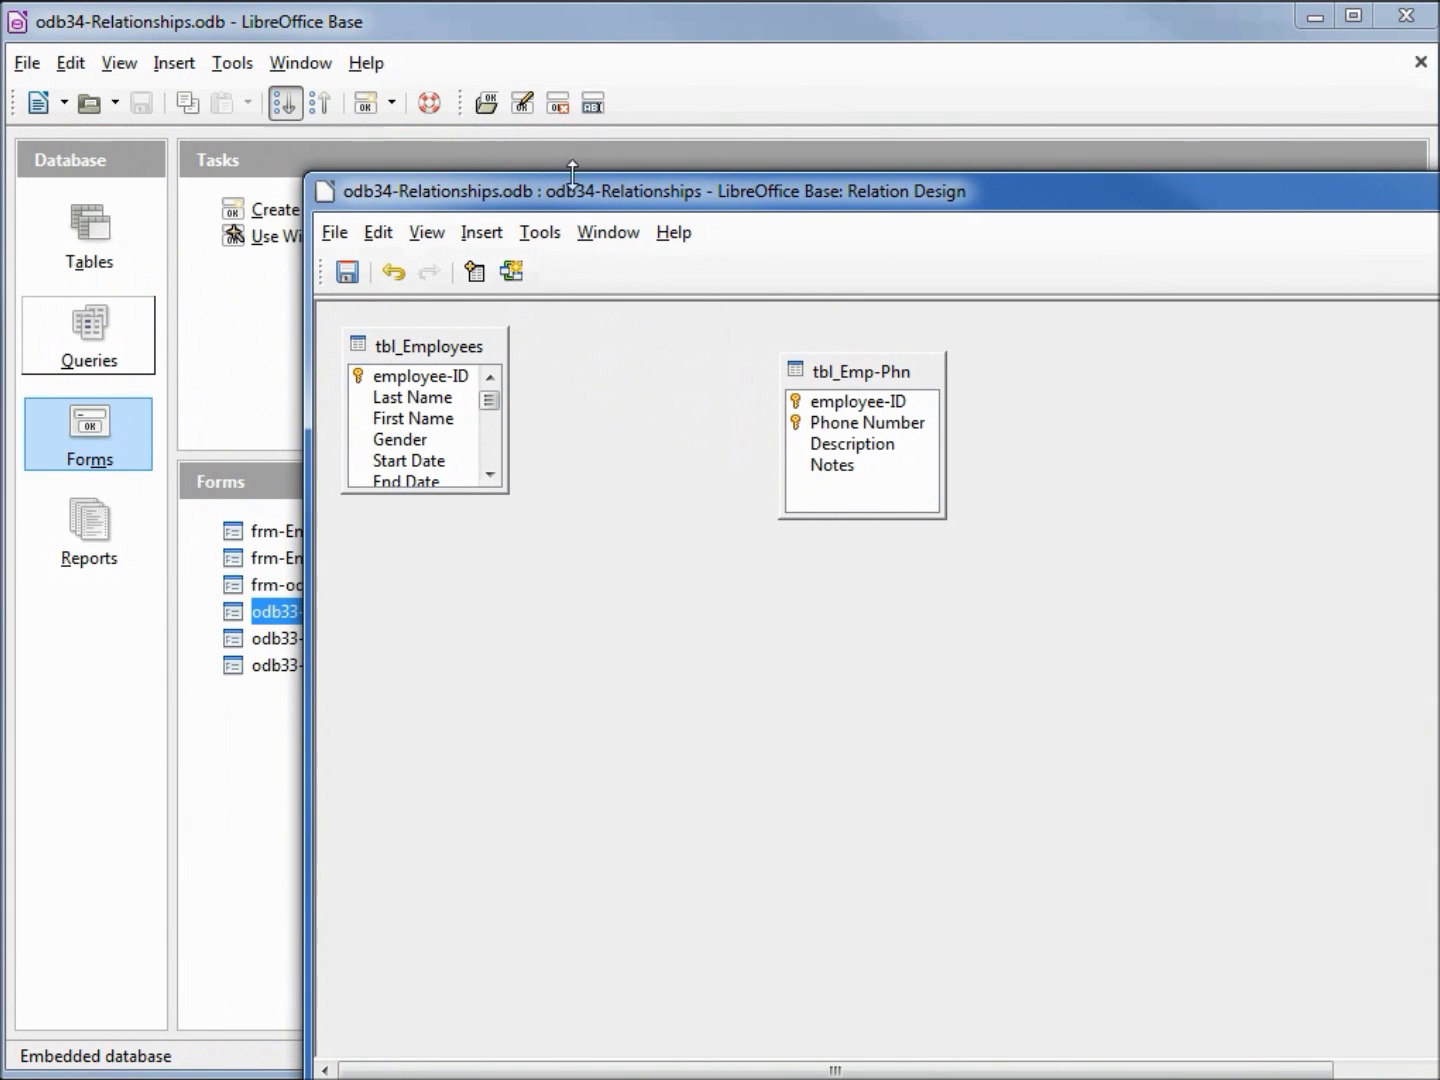
click(78, 222)
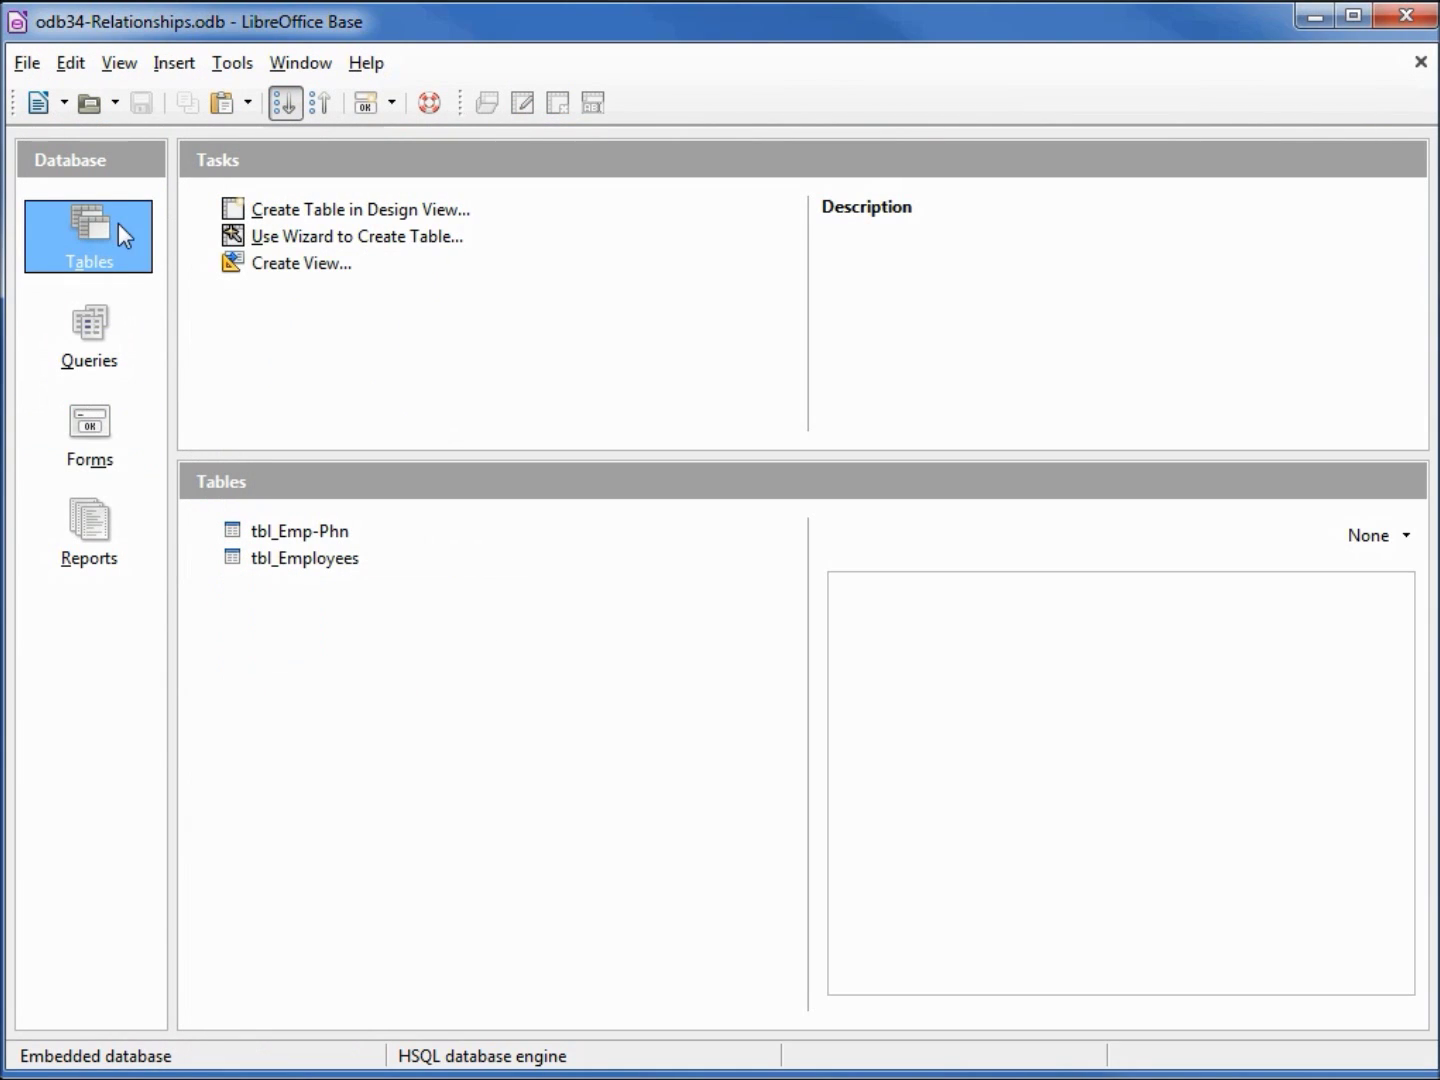
double_click(294, 531)
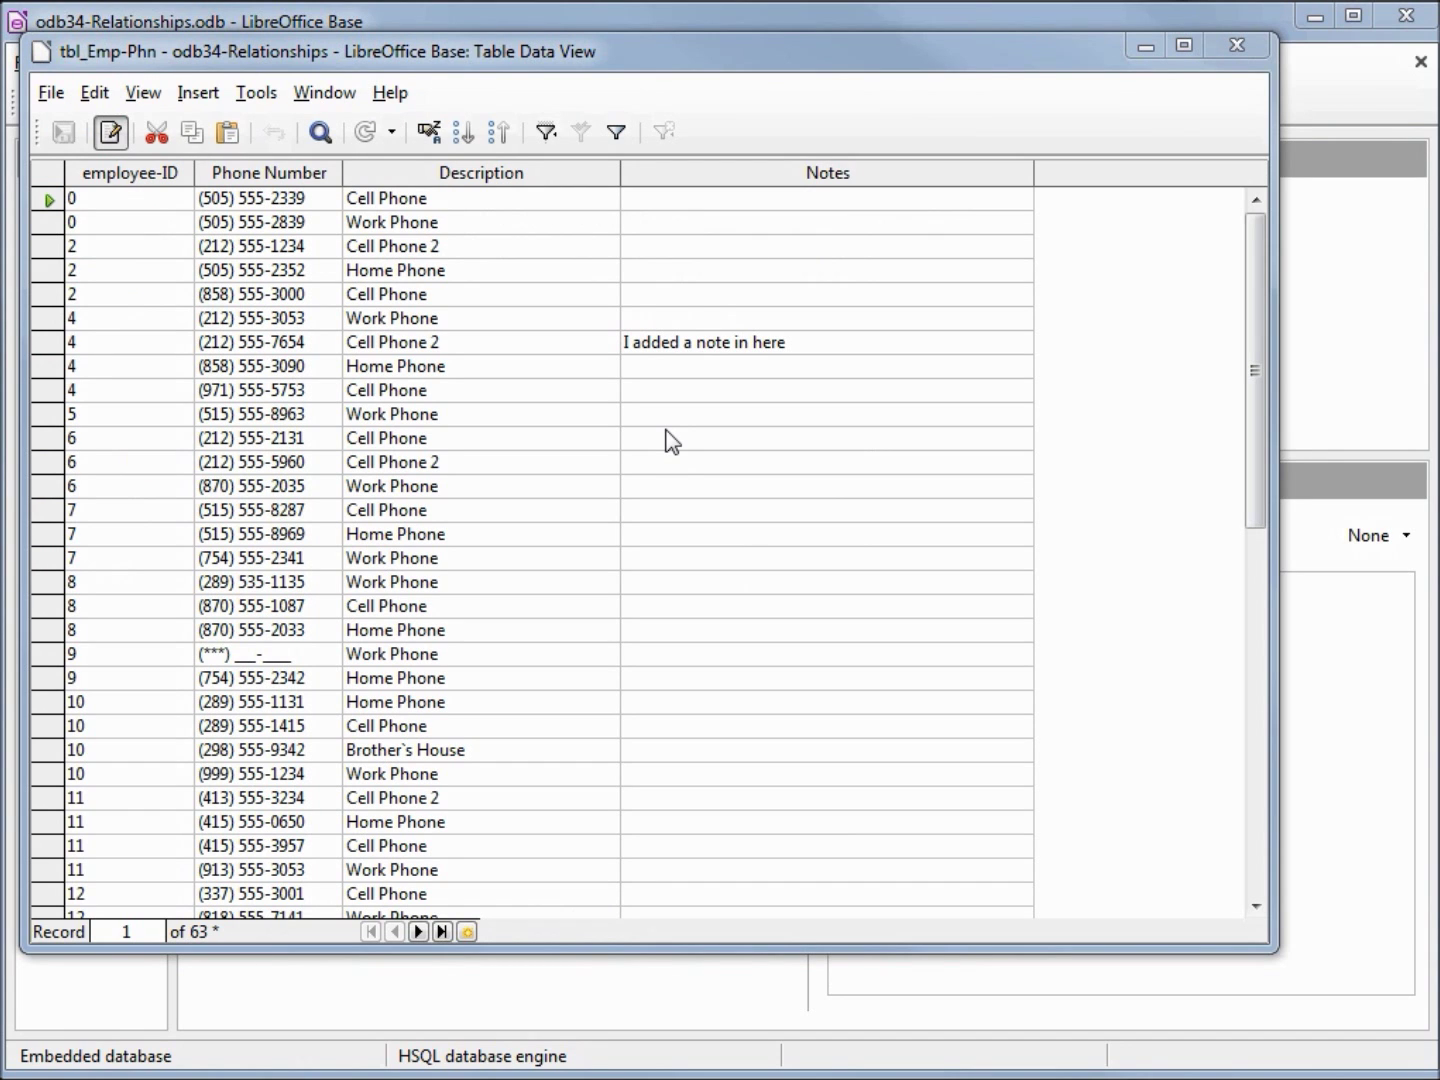
Step: Add and save a tbl_Emp-Phn row with employee-ID 1, a phone number and the pasted note, then close
drag(1255, 371, 1255, 770)
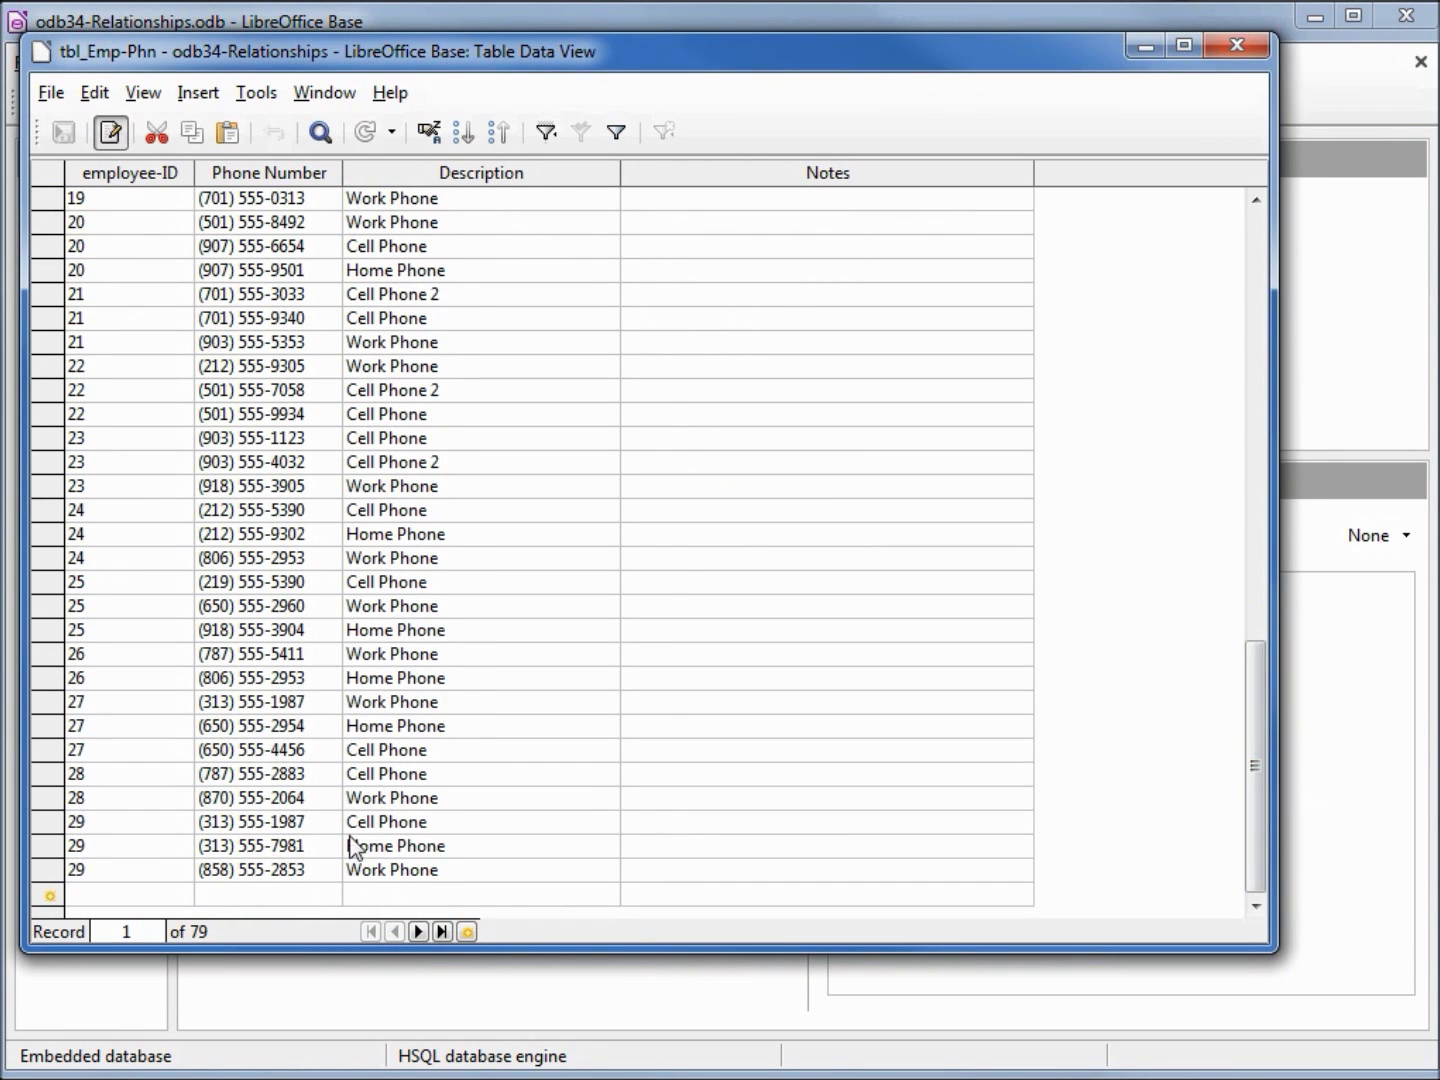
click(97, 893)
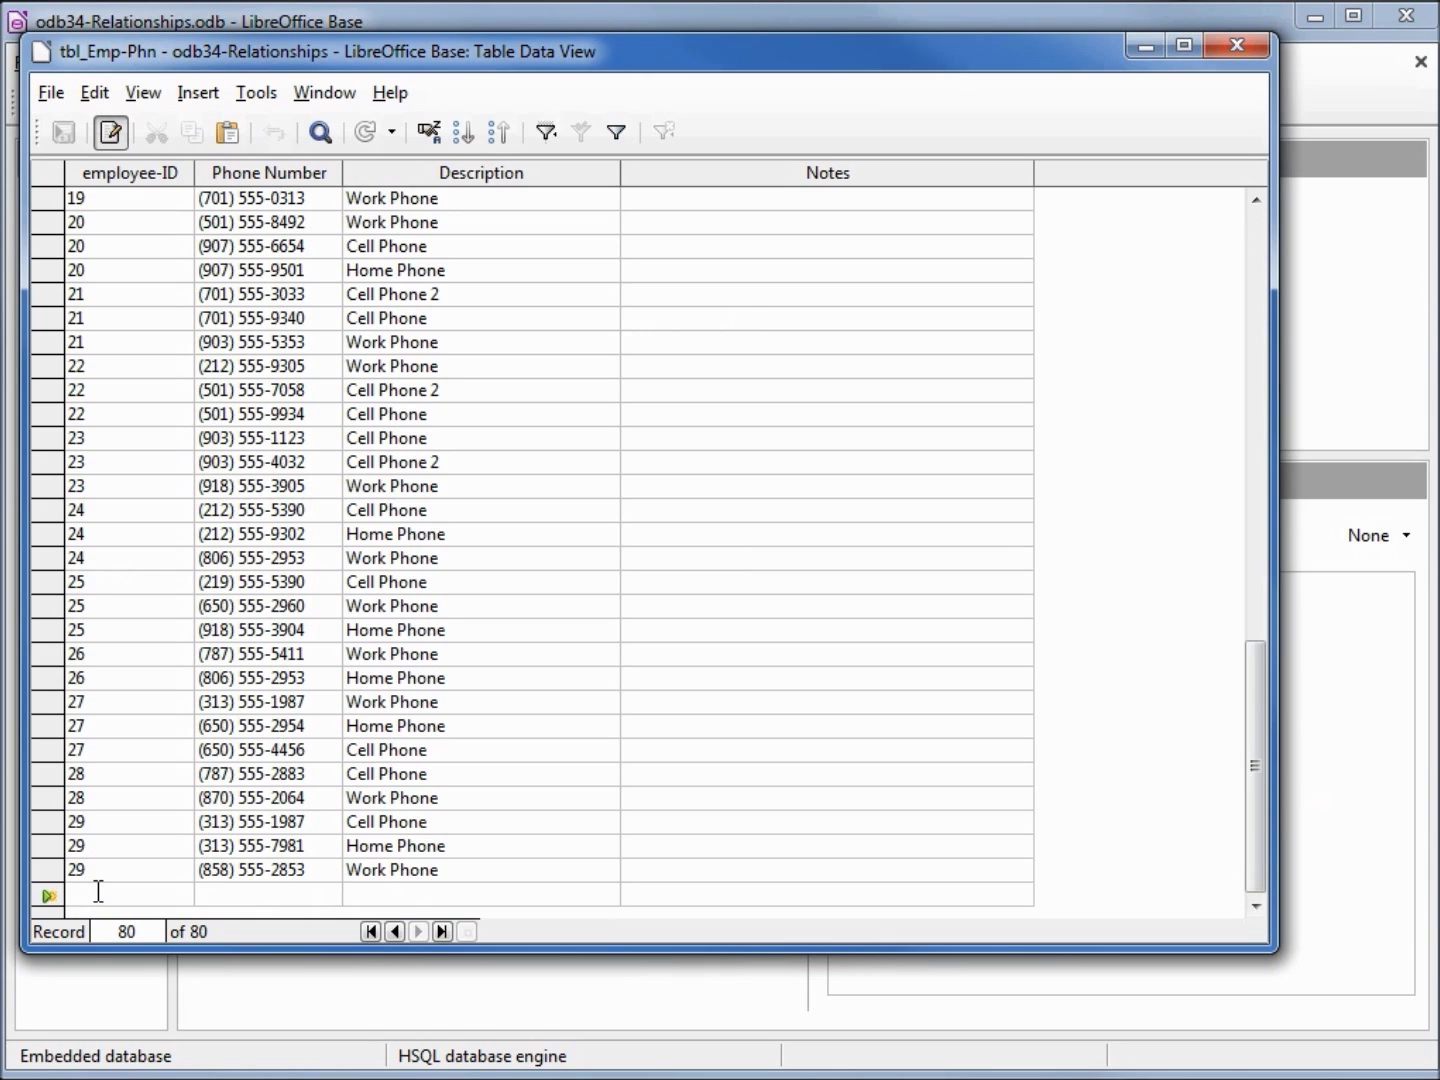
text(1)
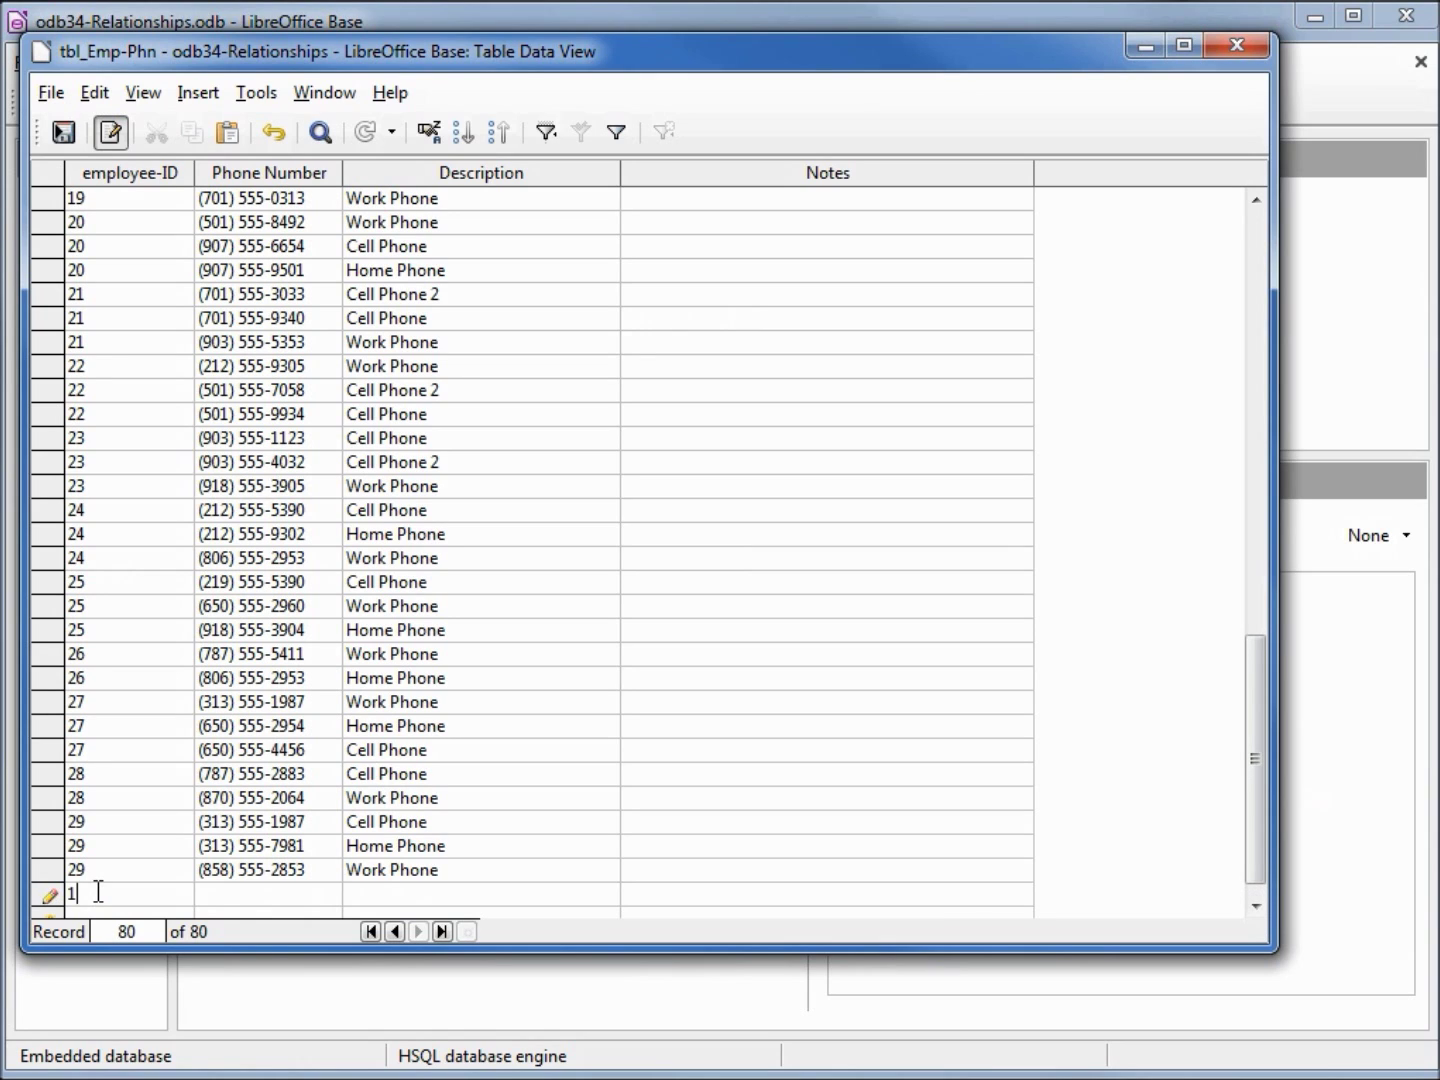
key(Tab)
text((555) 555-5555)
key(Tab)
key(Tab)
text(This record does not have a matching employee-ID)
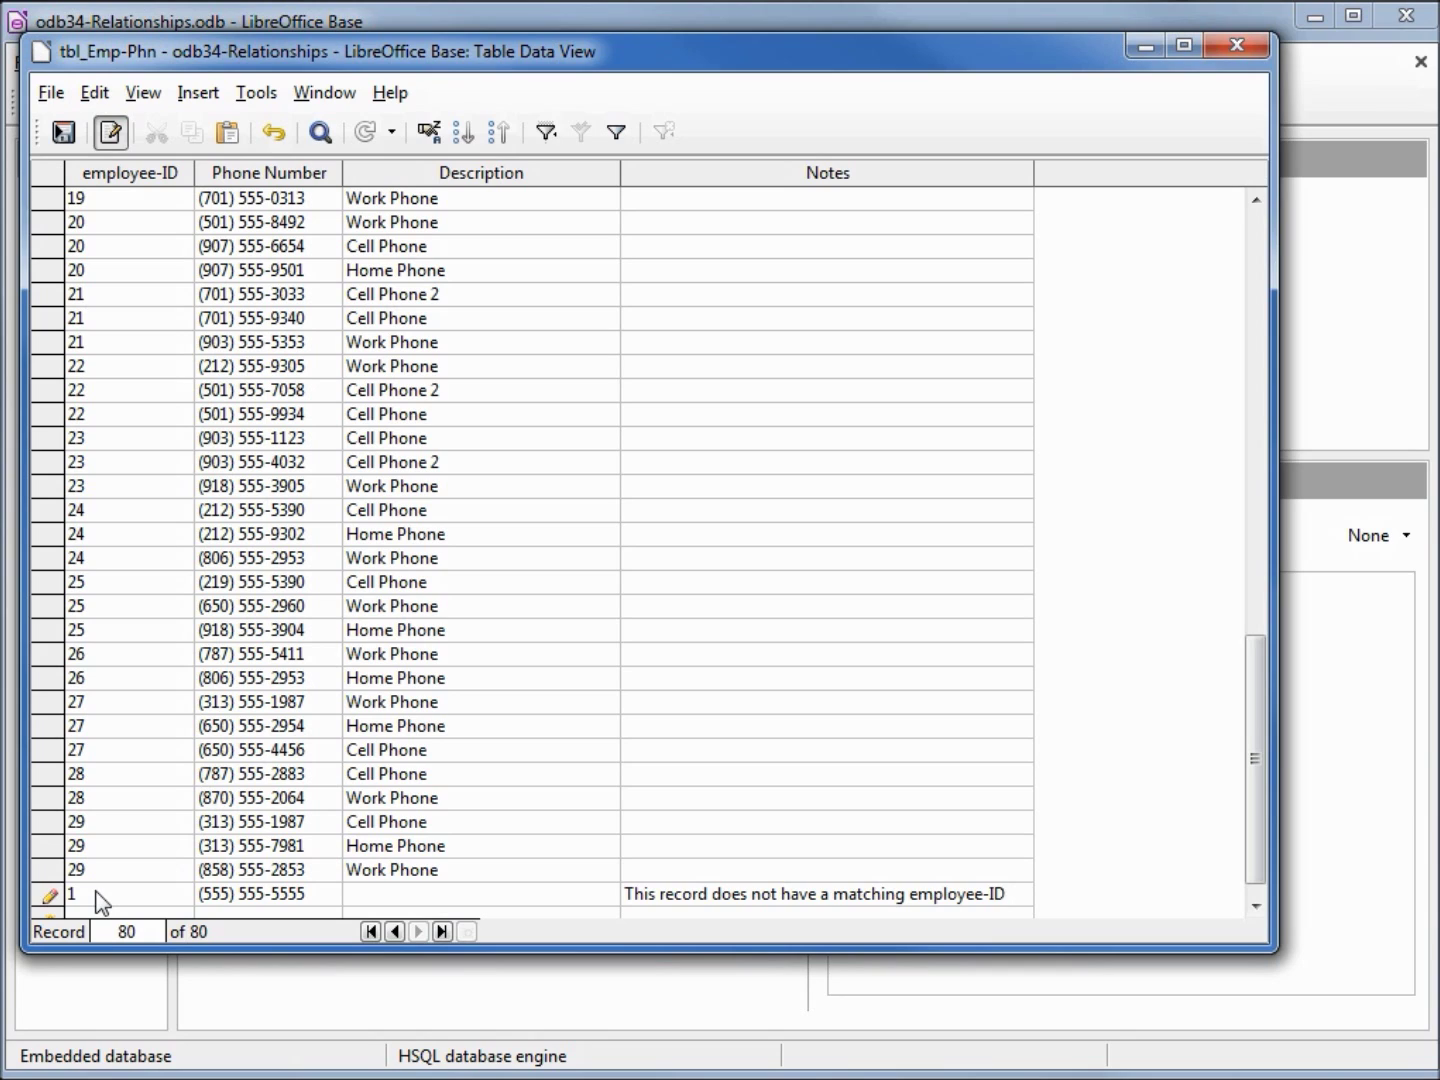
click(55, 140)
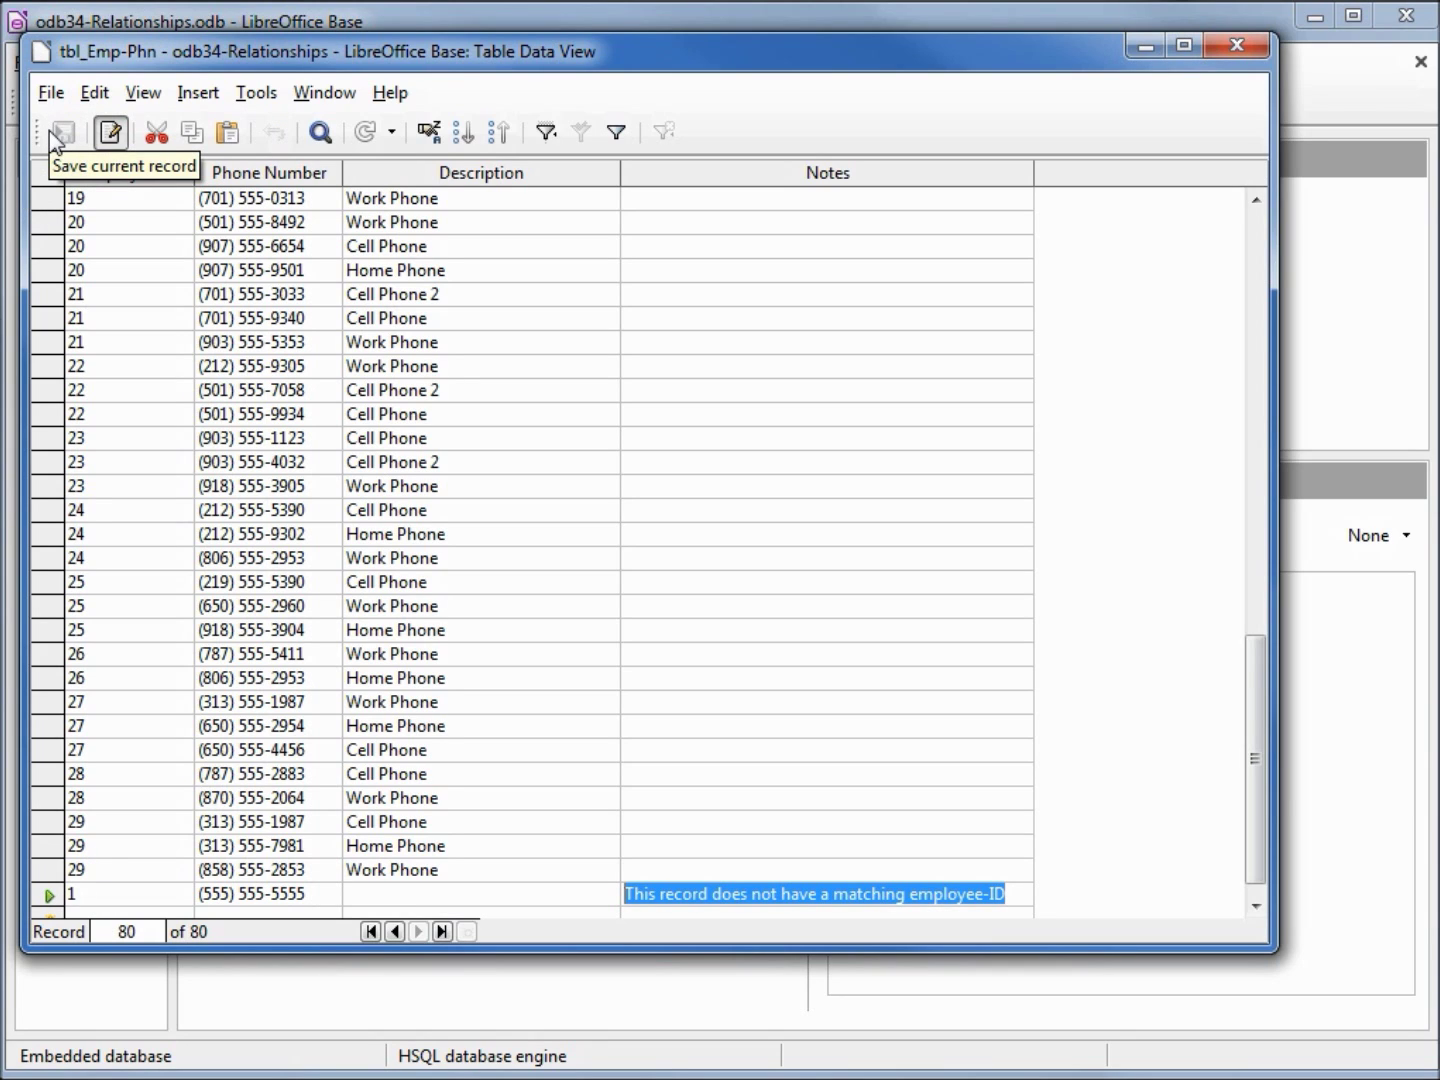
click(1238, 45)
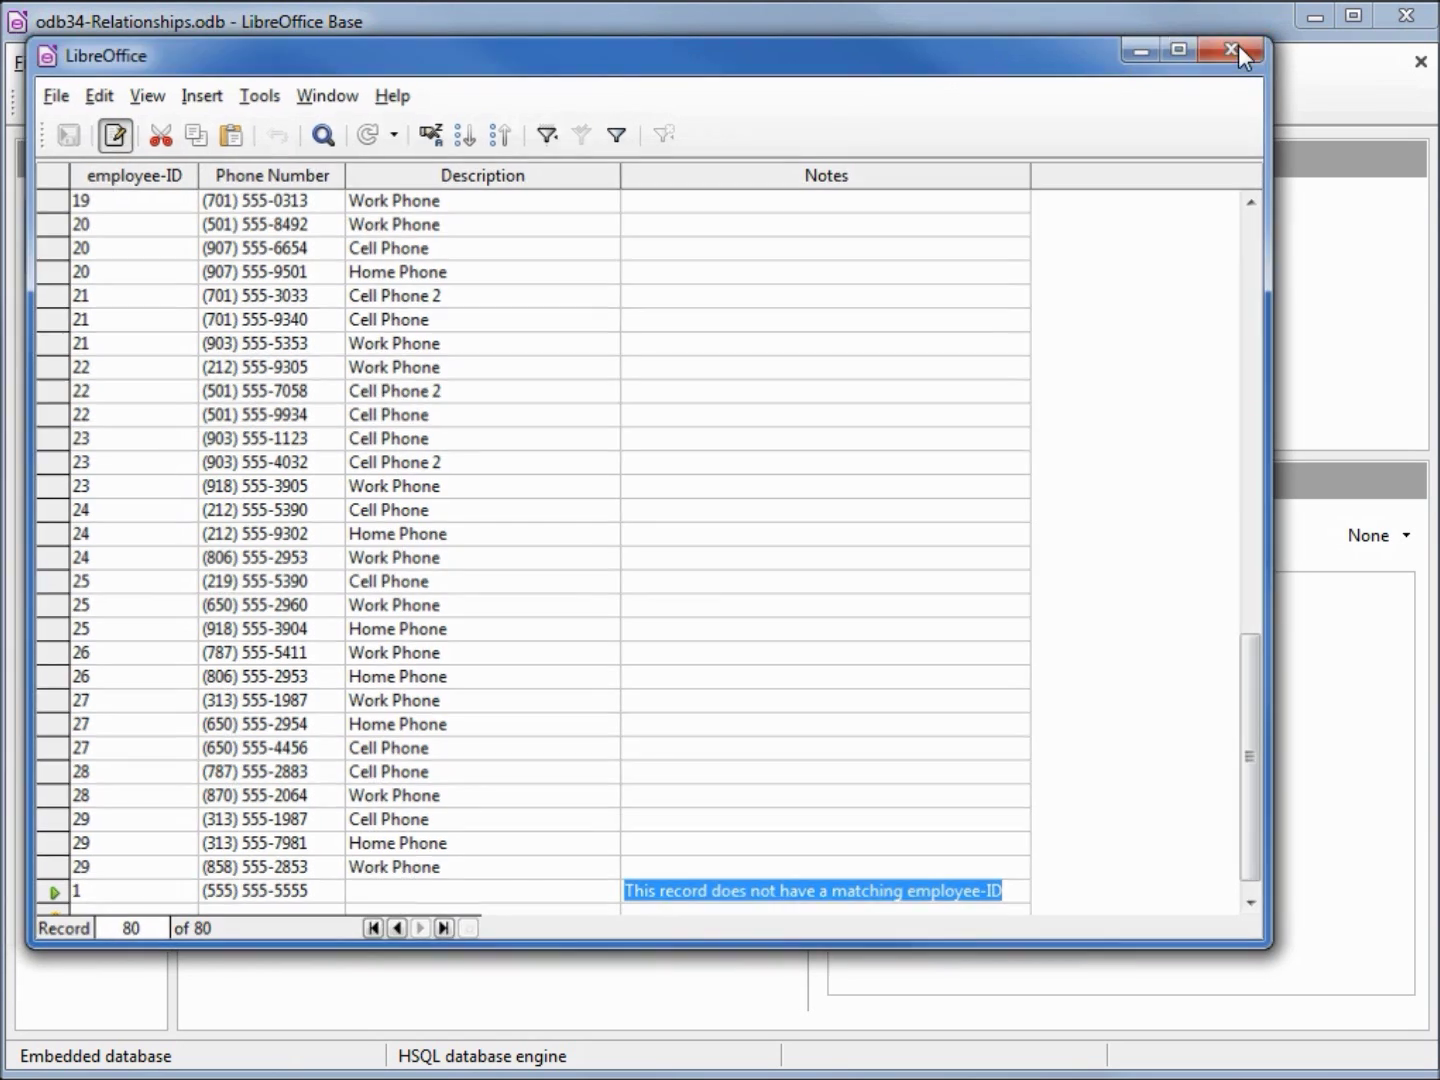
Step: Reopen Relationships and drag employee-ID from tbl_Emp-Phn to tbl_Employees, dismissing the integrity violation error
key(alt+t)
key(r)
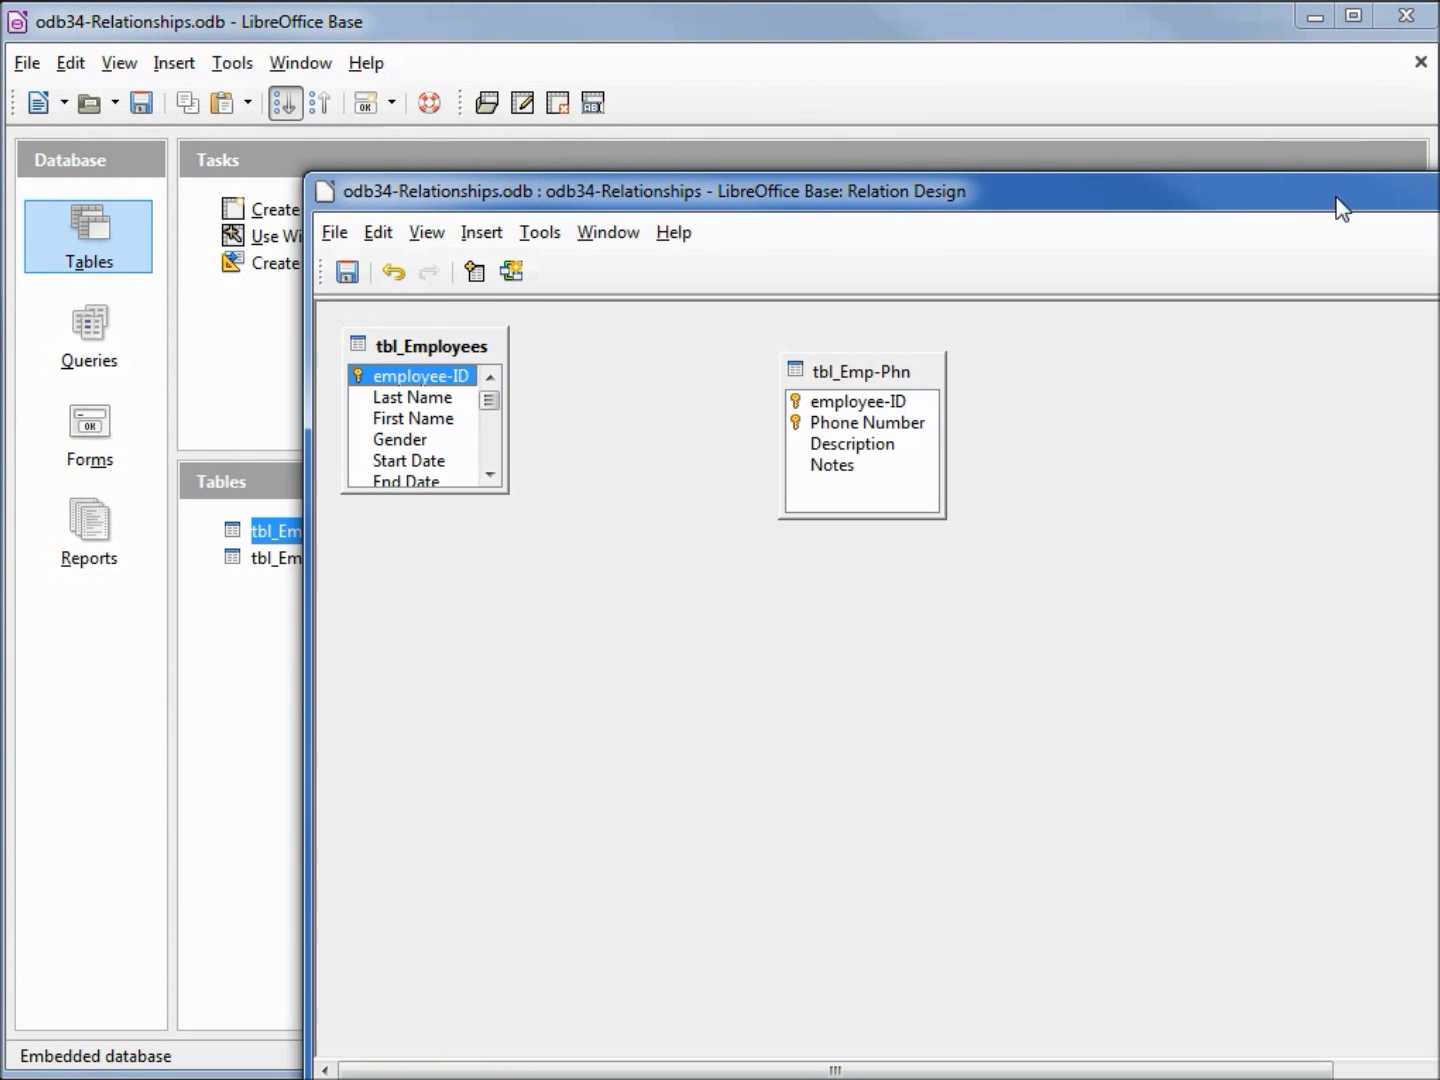
drag(1190, 205, 1035, 116)
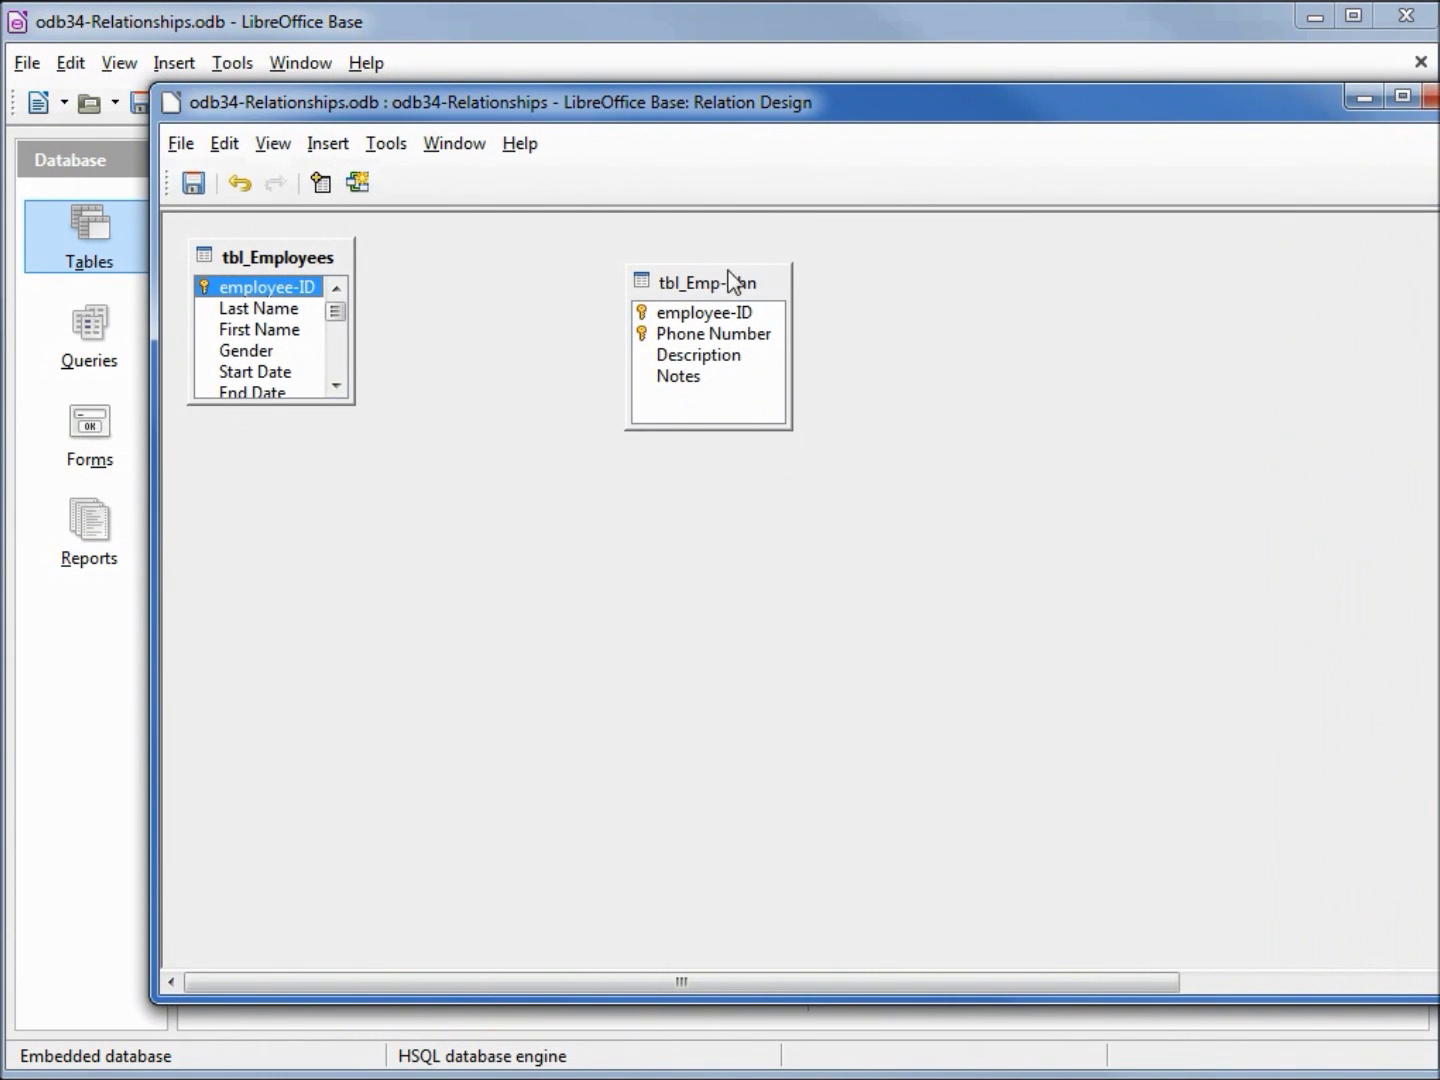
click(686, 318)
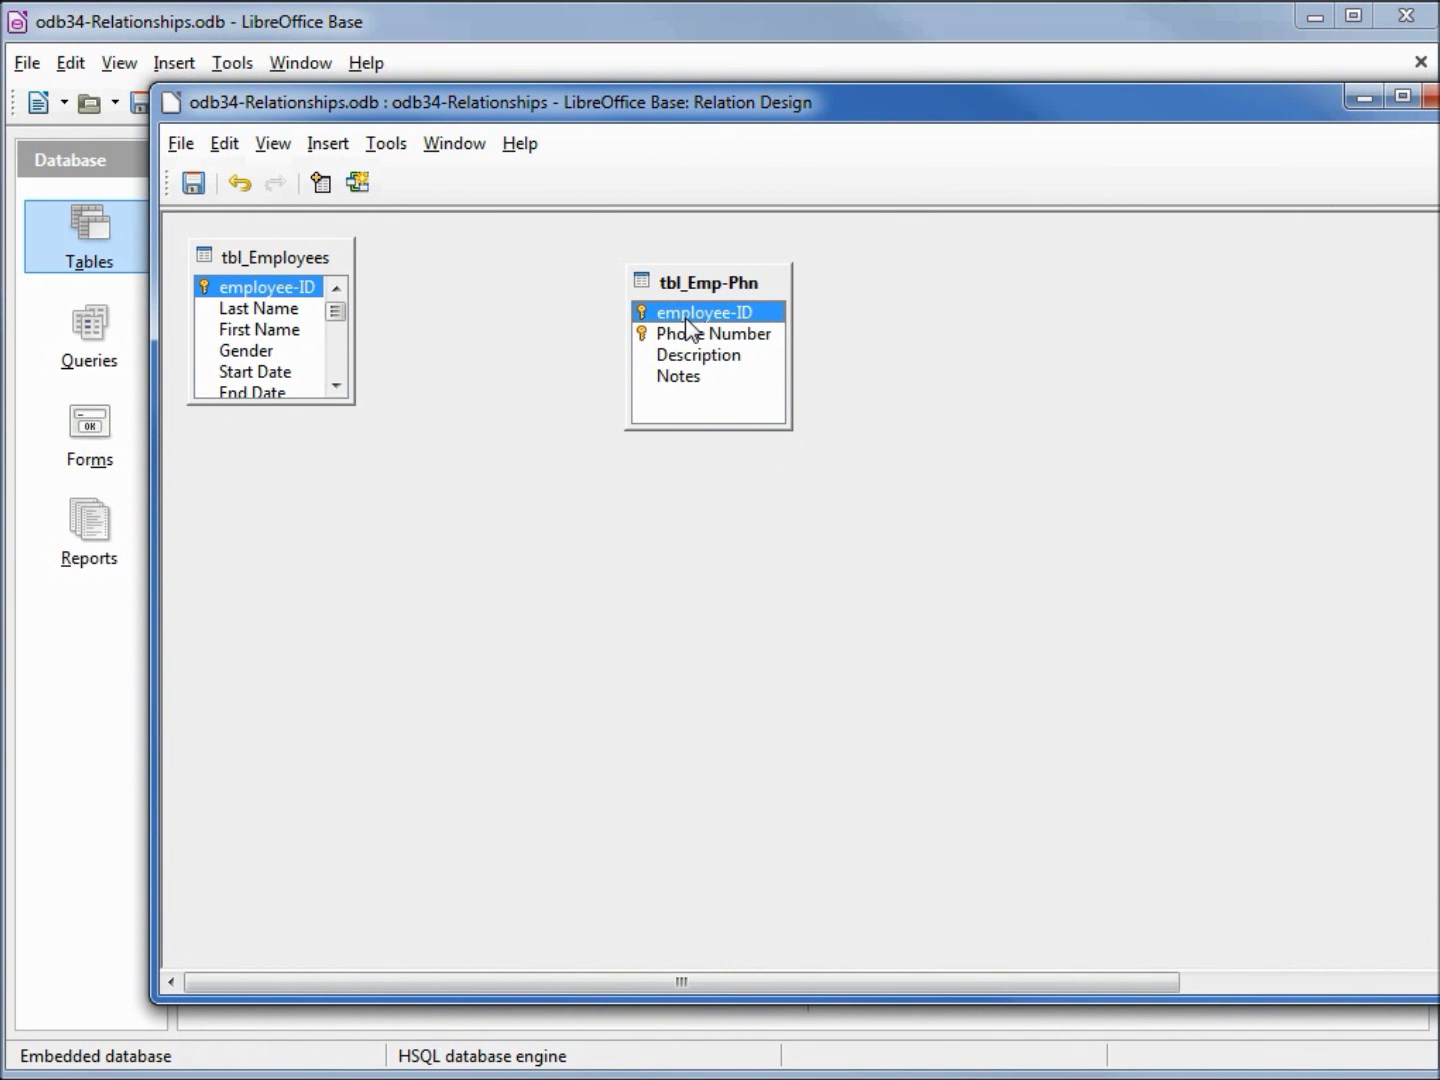
drag(687, 318, 265, 288)
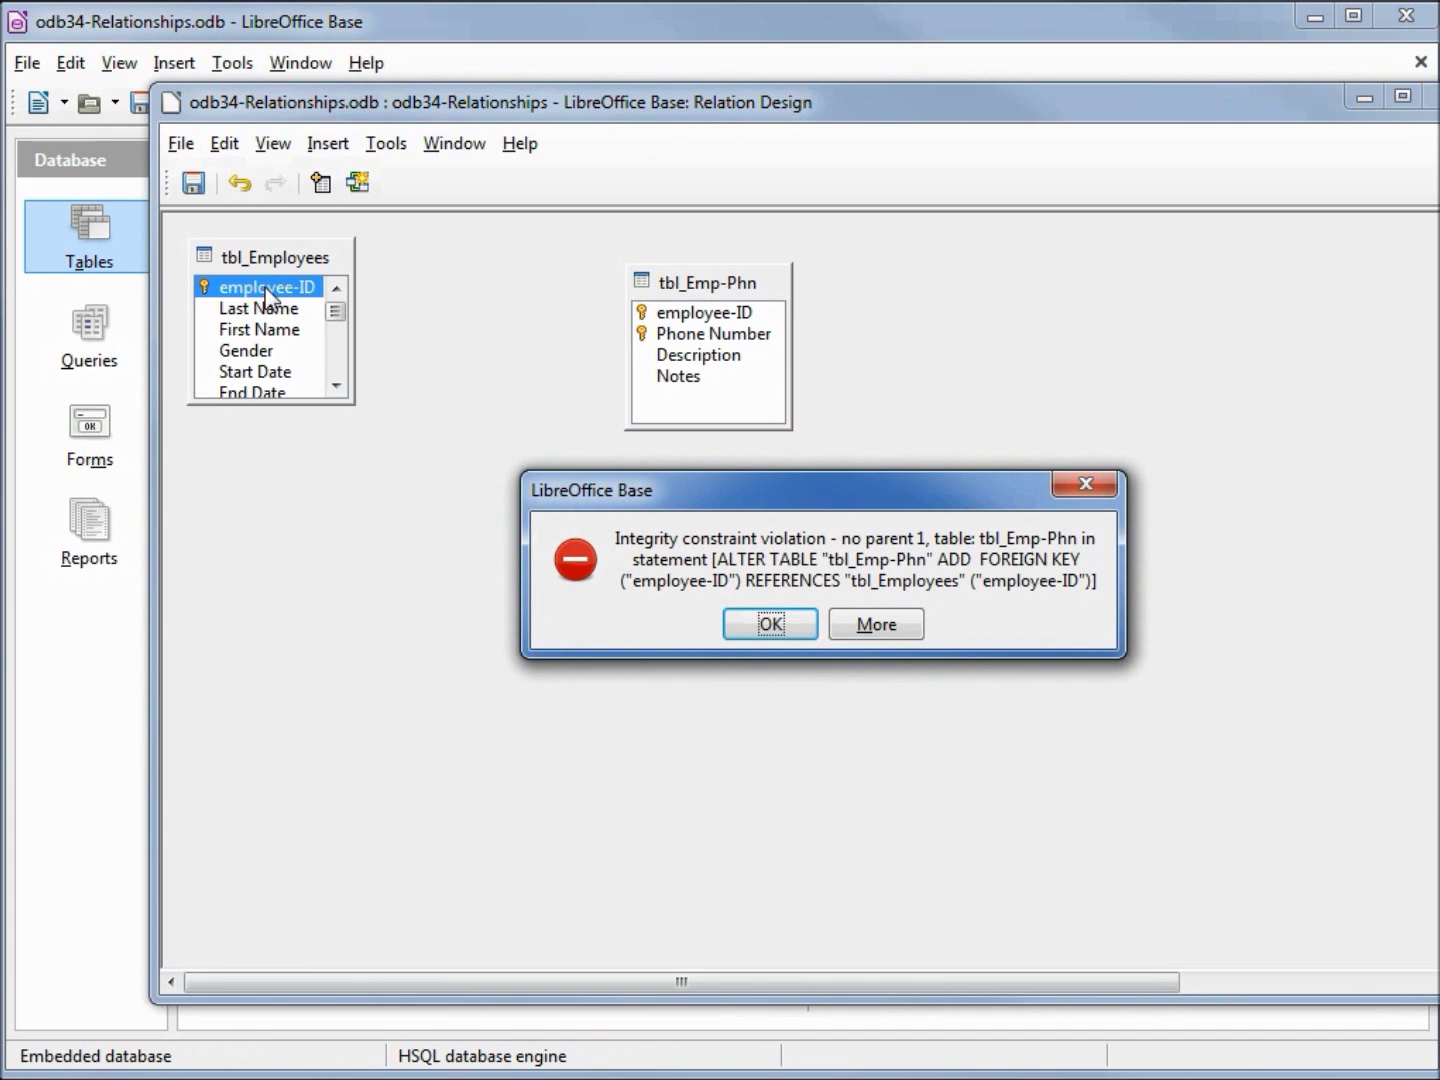
click(761, 615)
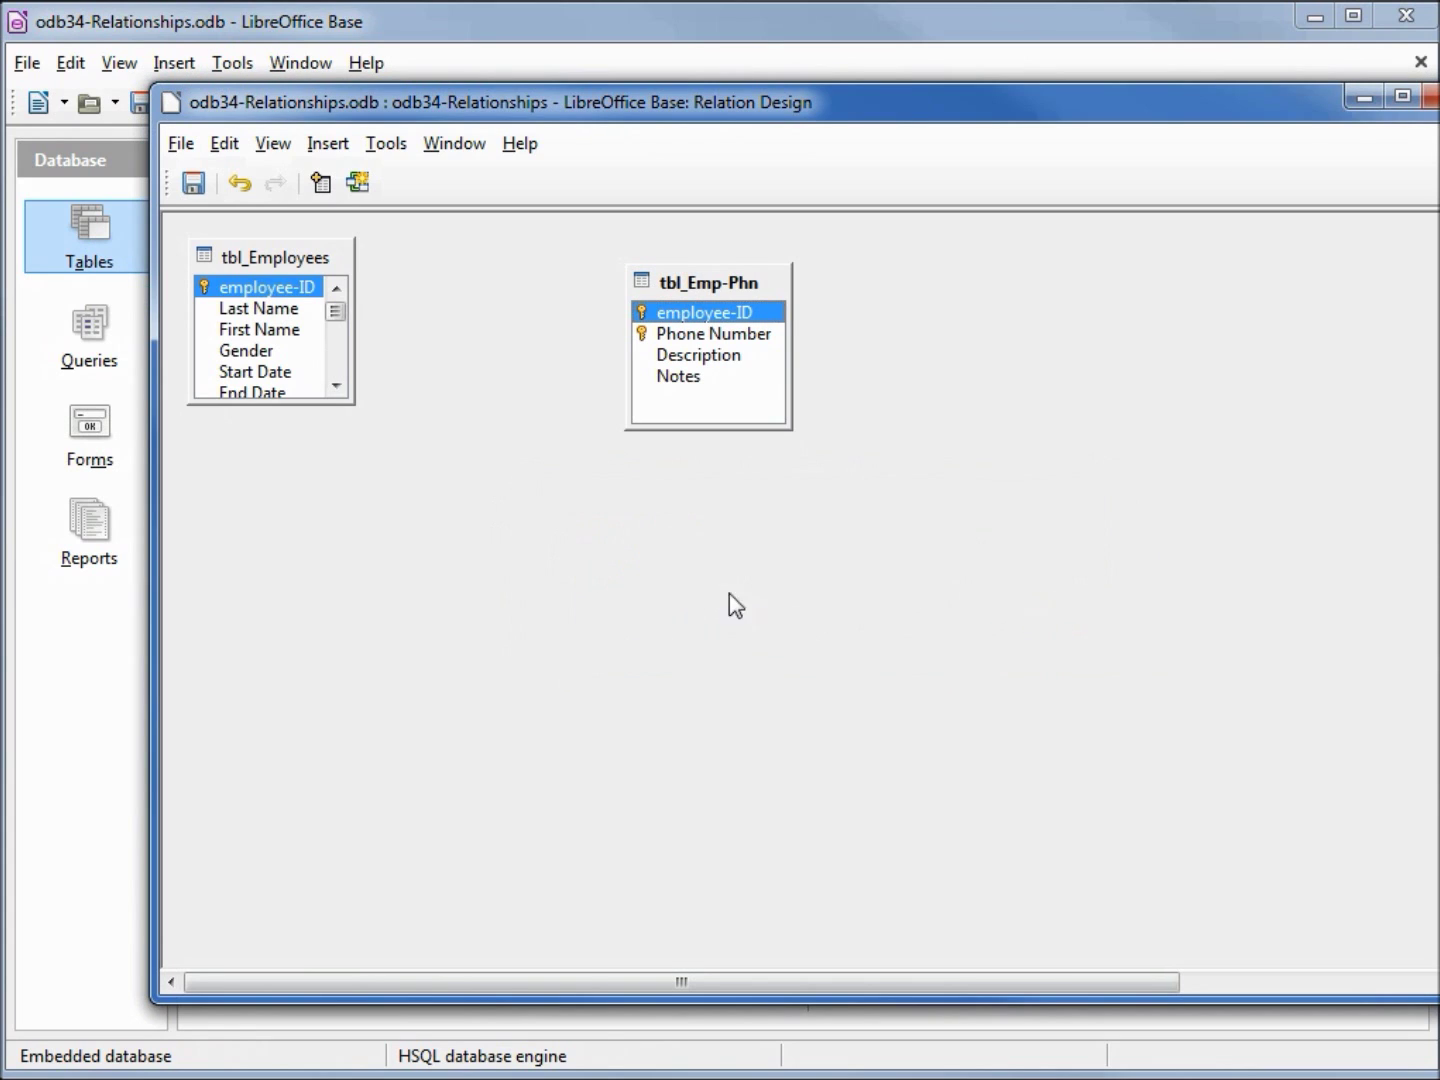
Step: Link tbl_Employees' employee-ID to tbl_Emp-Phn's employee-ID with default options
click(230, 297)
drag(231, 297, 681, 328)
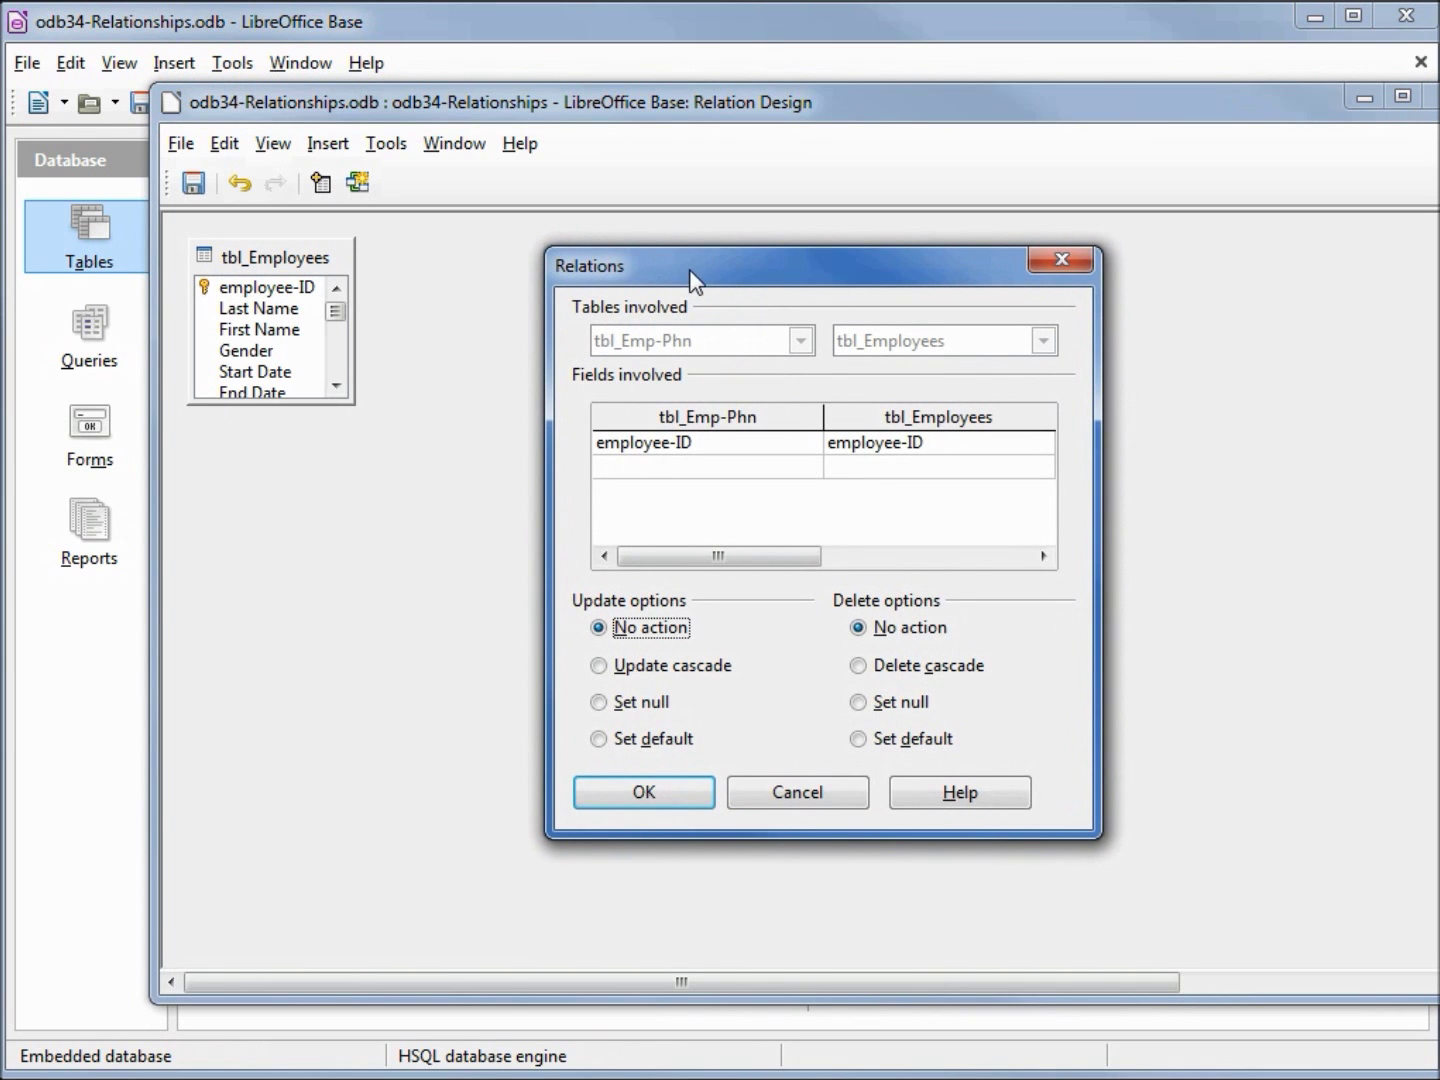
click(652, 796)
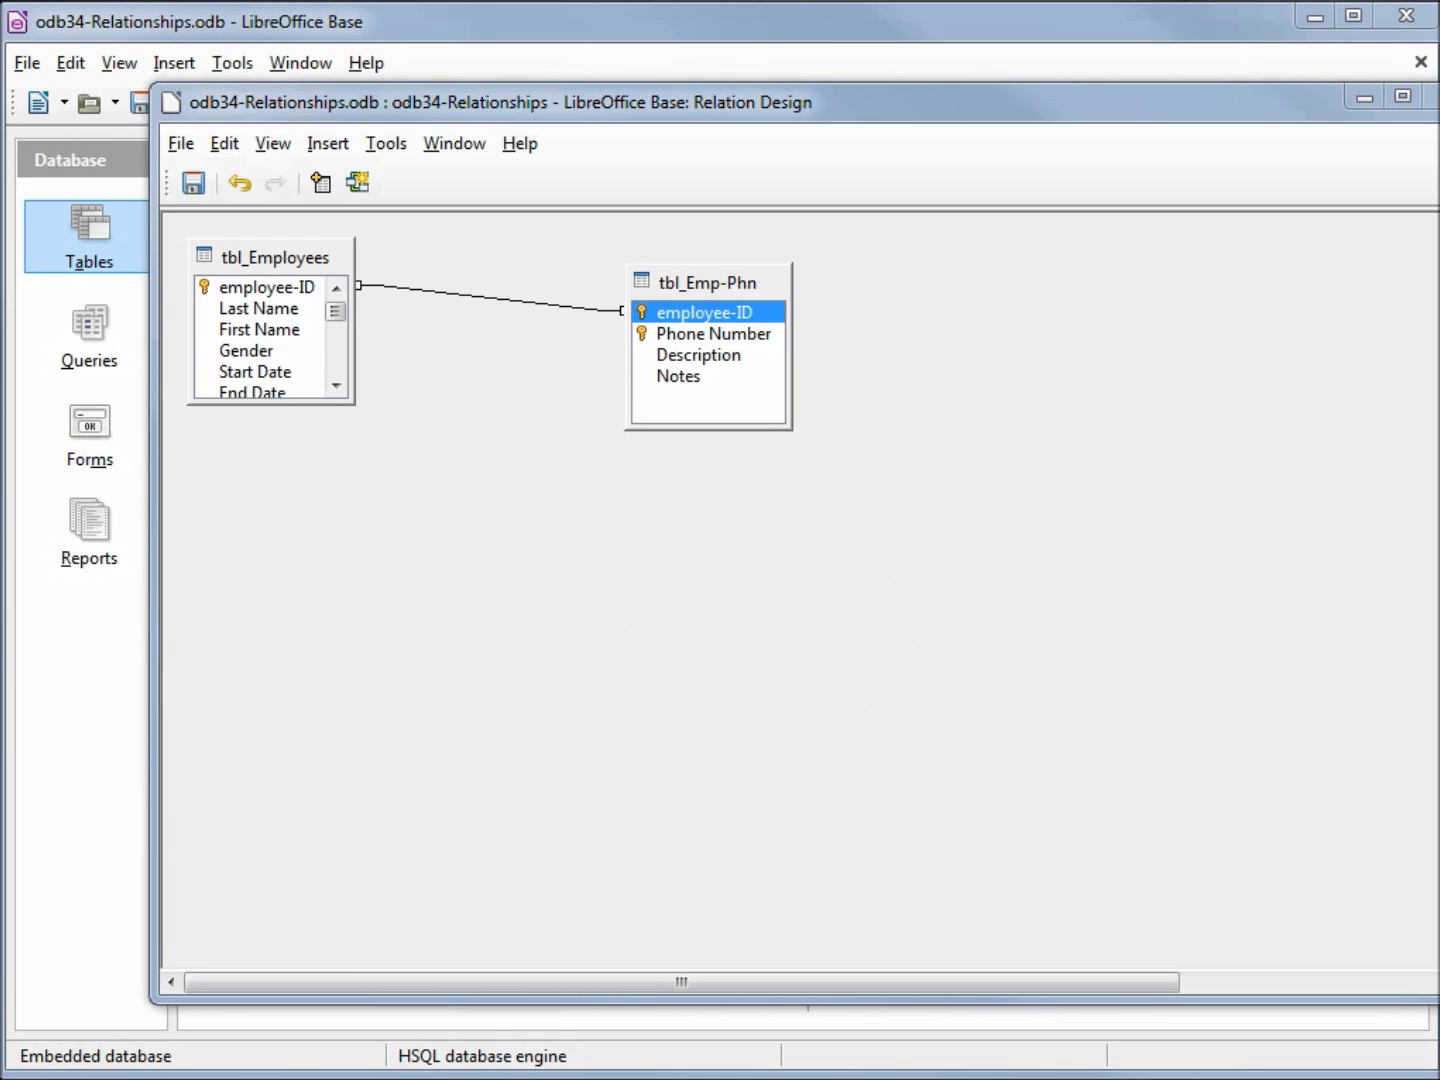
Step: Edit the relation to Update cascade and Delete cascade, dismiss the integrity error, and cancel
right_click(480, 306)
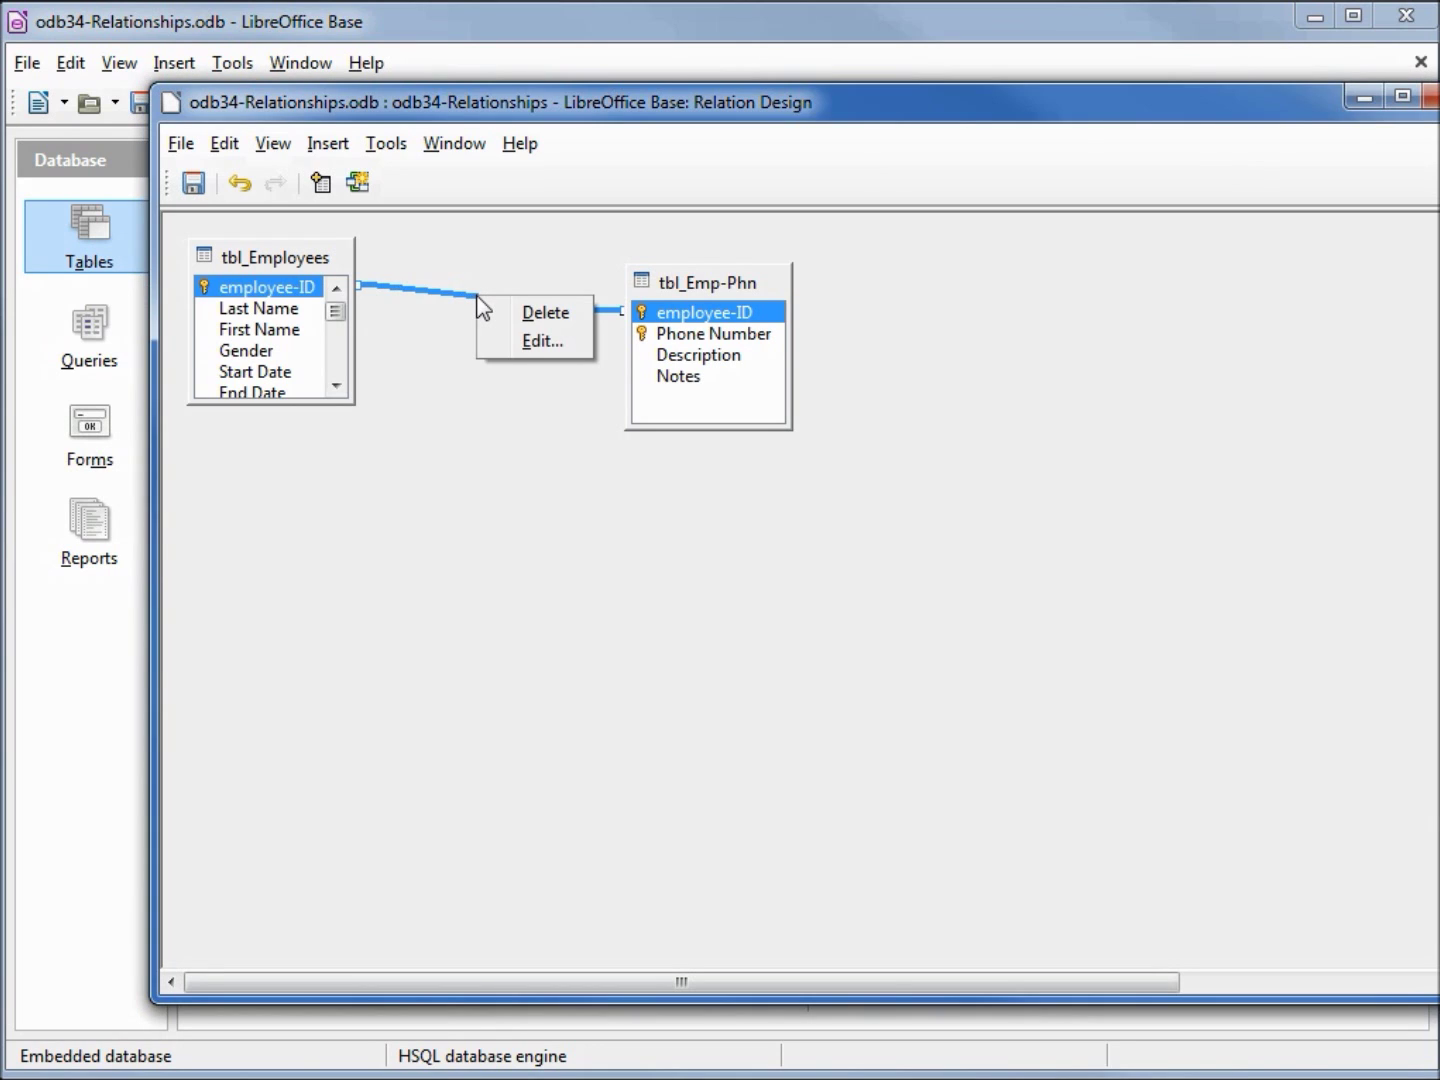
click(544, 342)
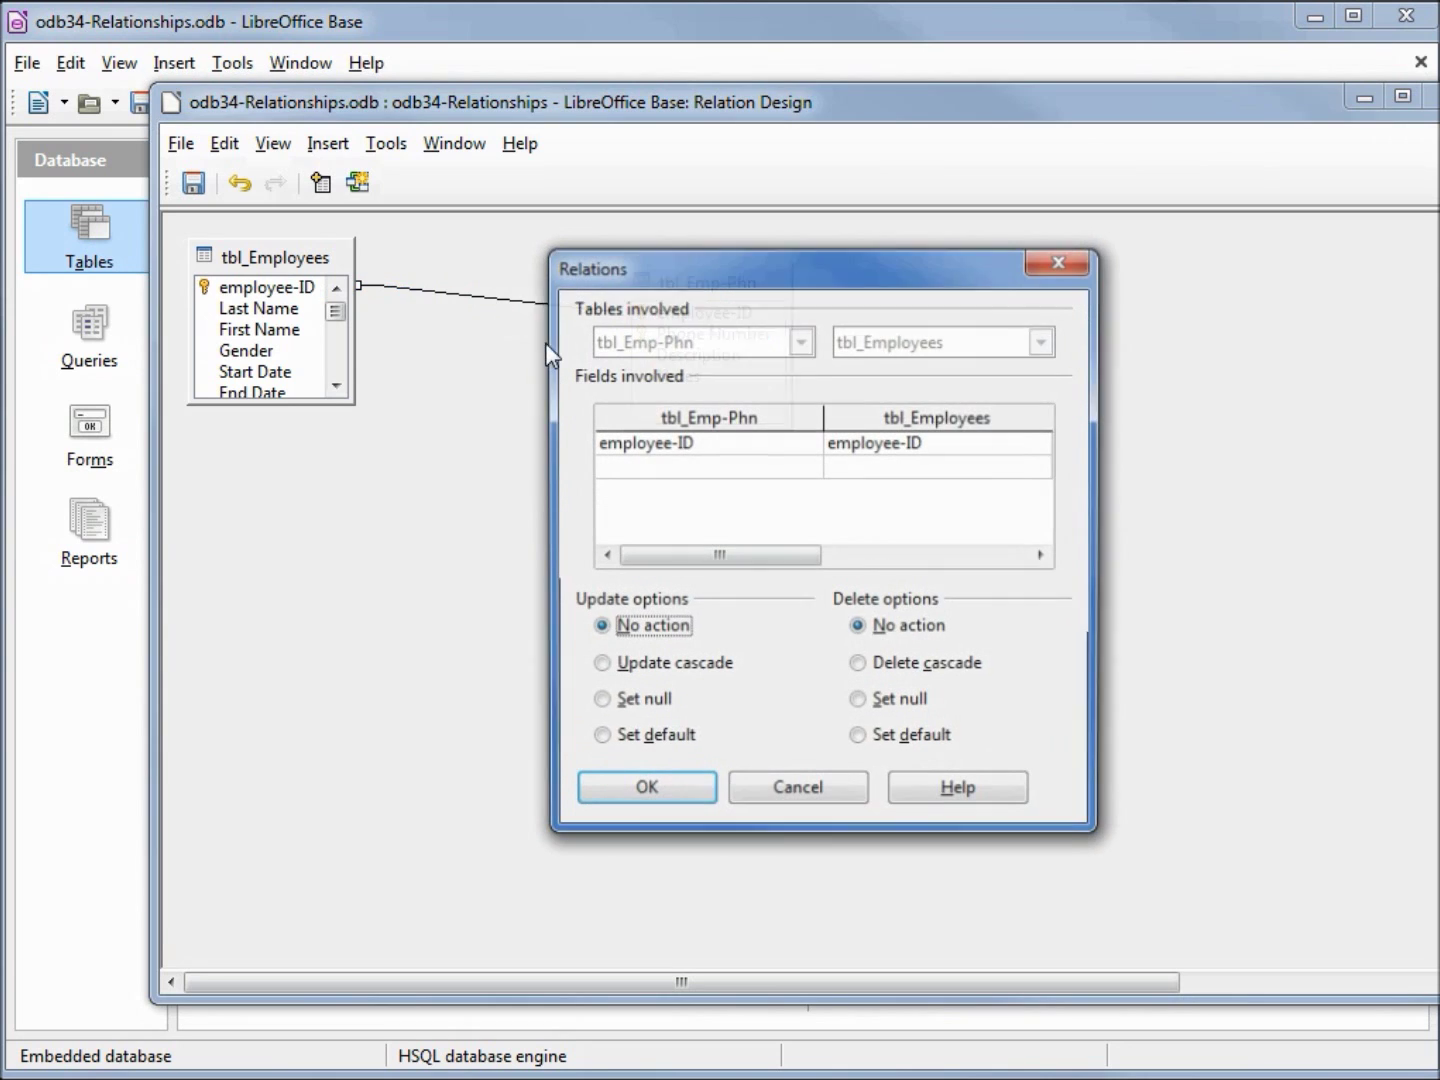
click(602, 670)
click(860, 671)
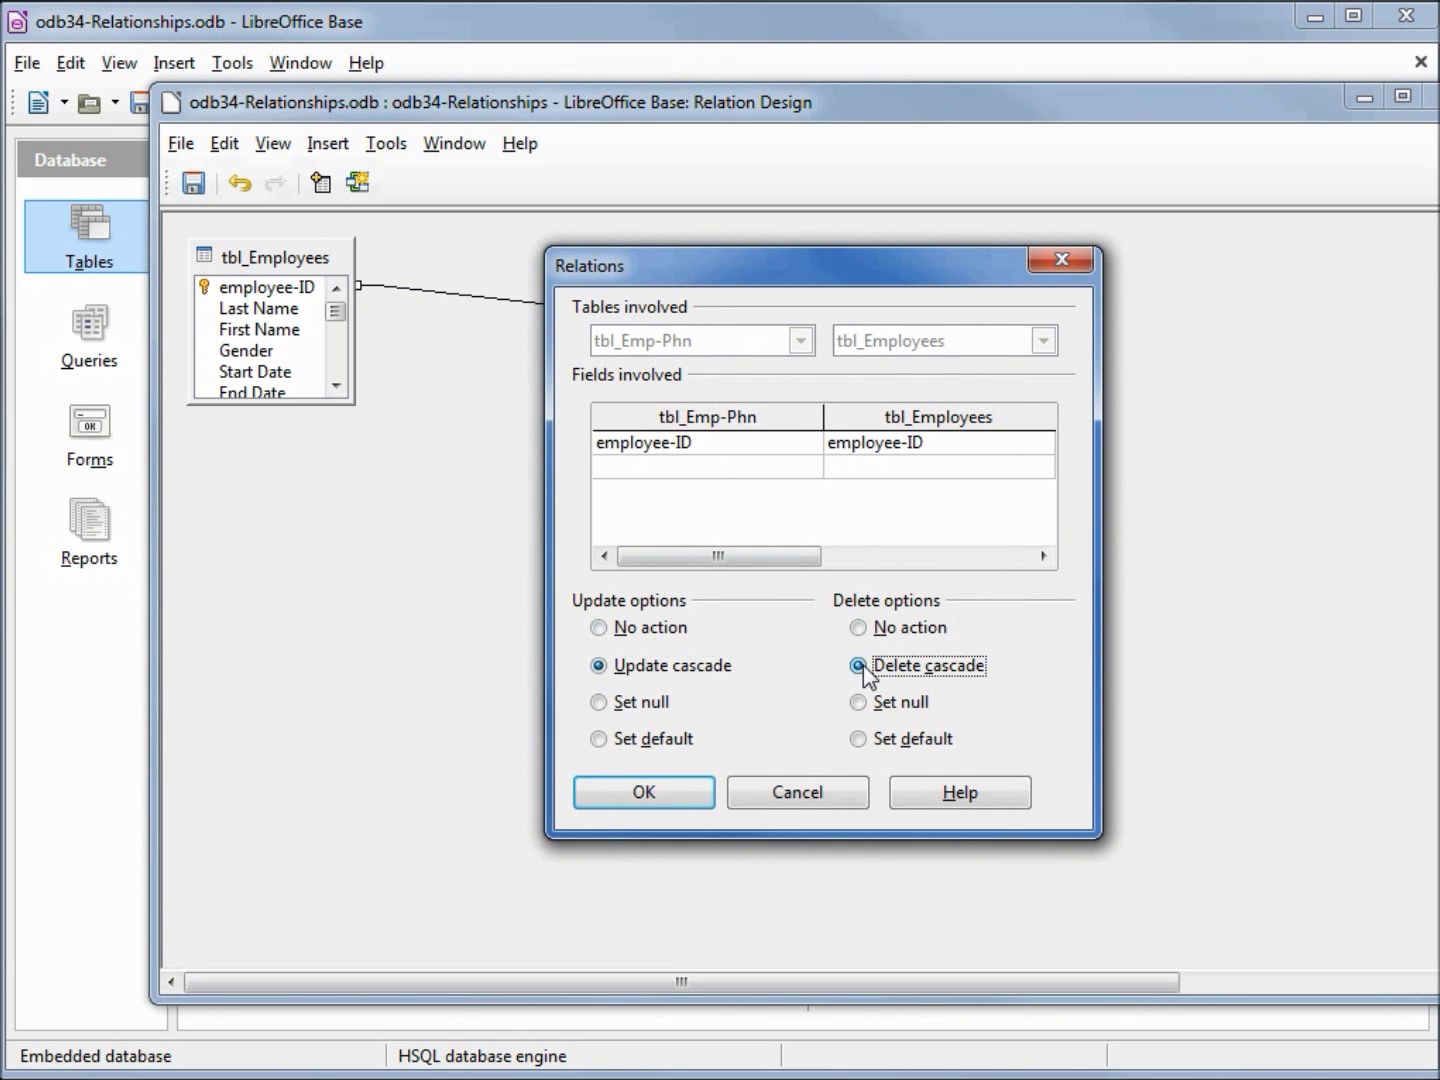
click(650, 790)
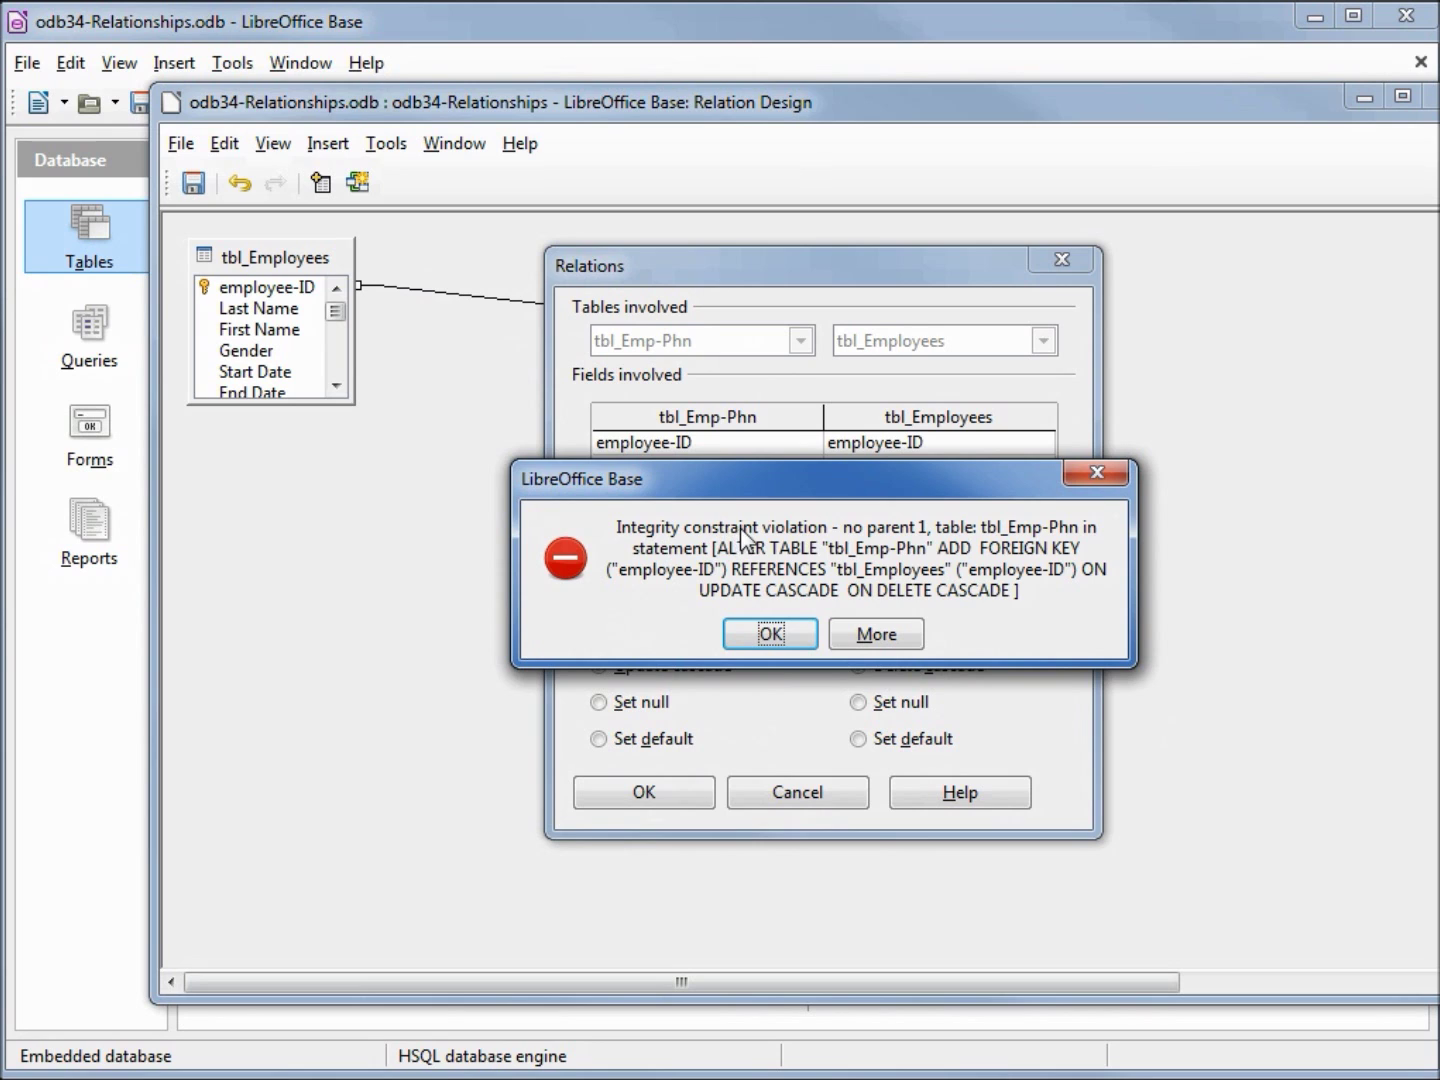
click(776, 635)
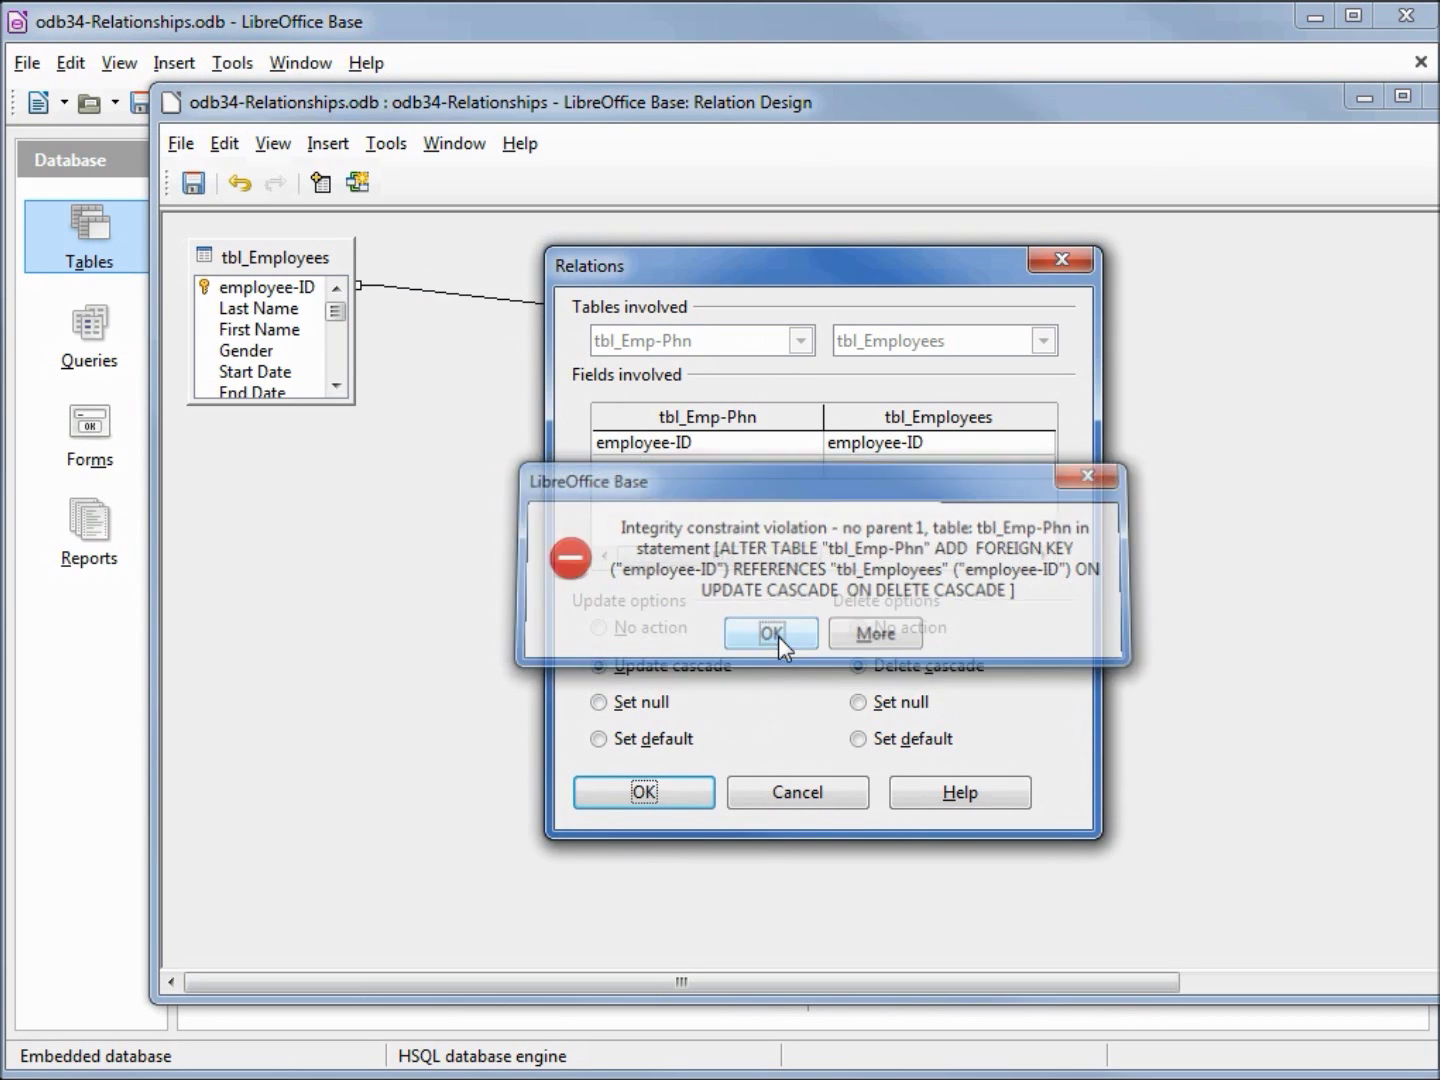
click(819, 800)
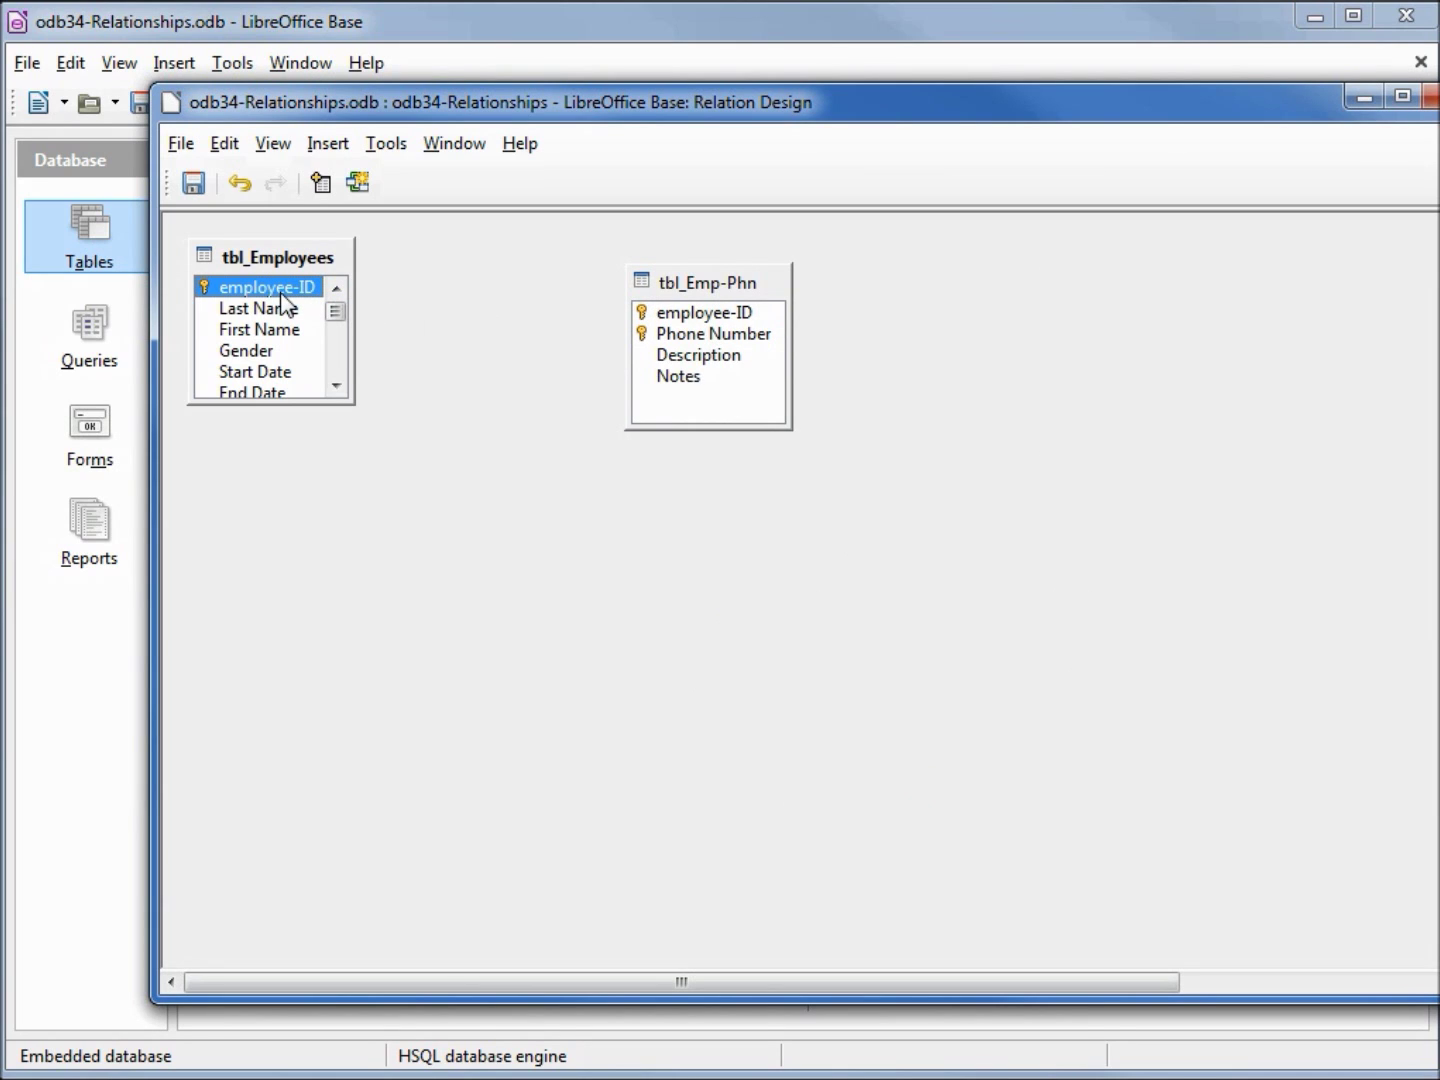
Step: Delete the orphan employee-ID 1 row from tbl_Emp-Phn, leaving 62 phone records
click(492, 45)
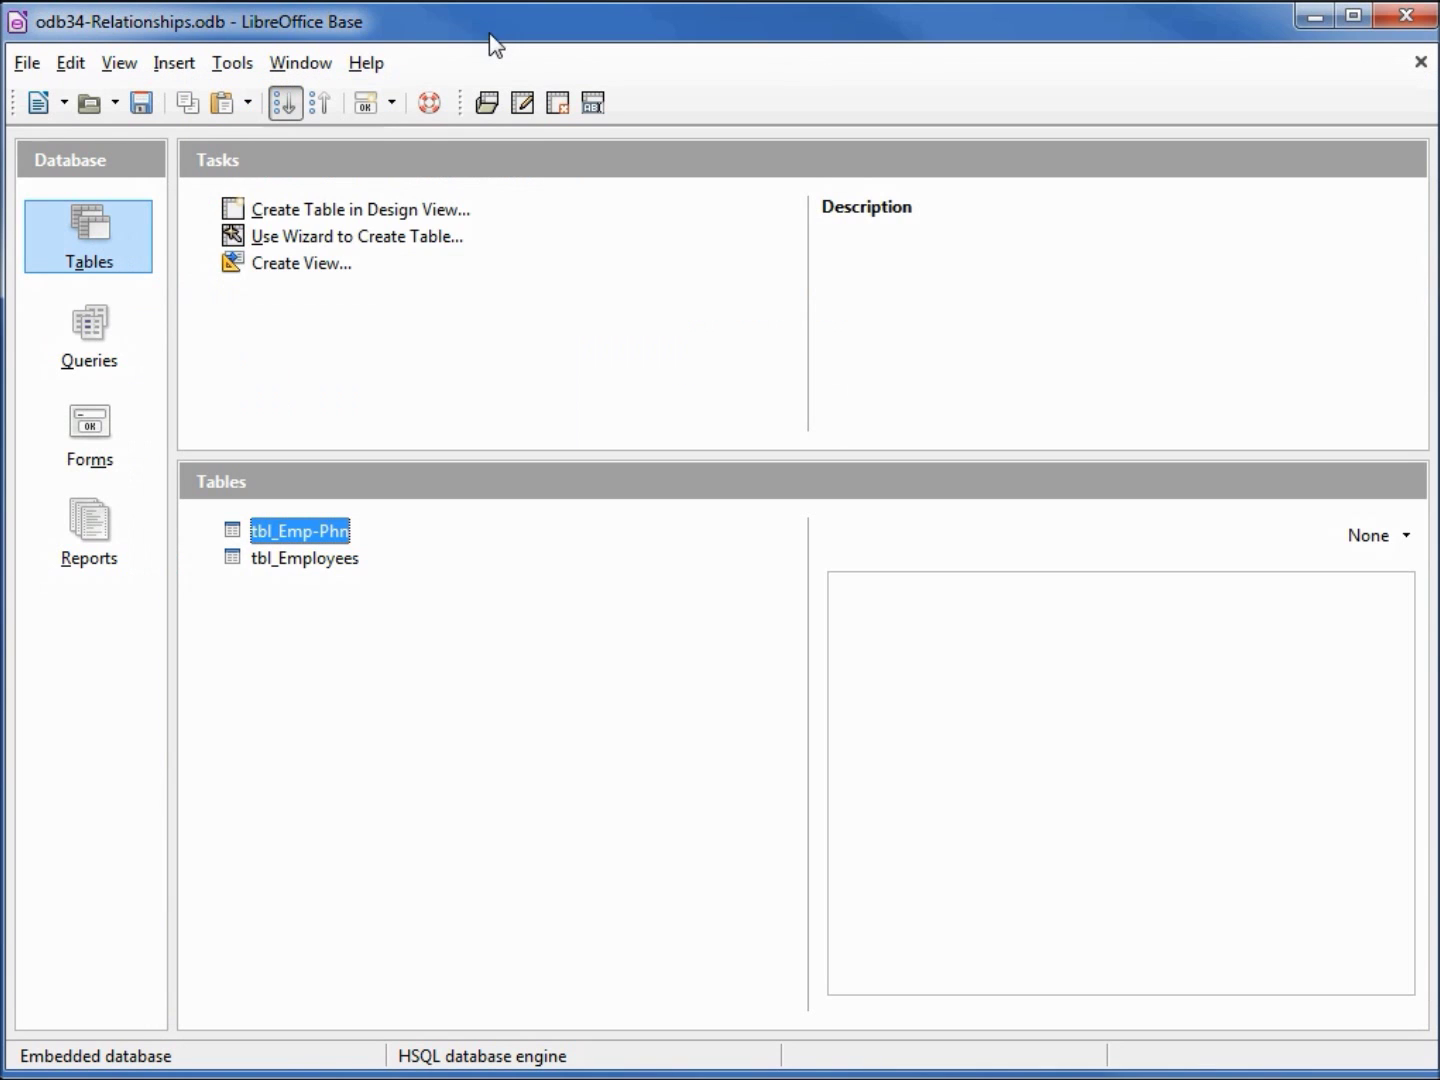
double_click(289, 540)
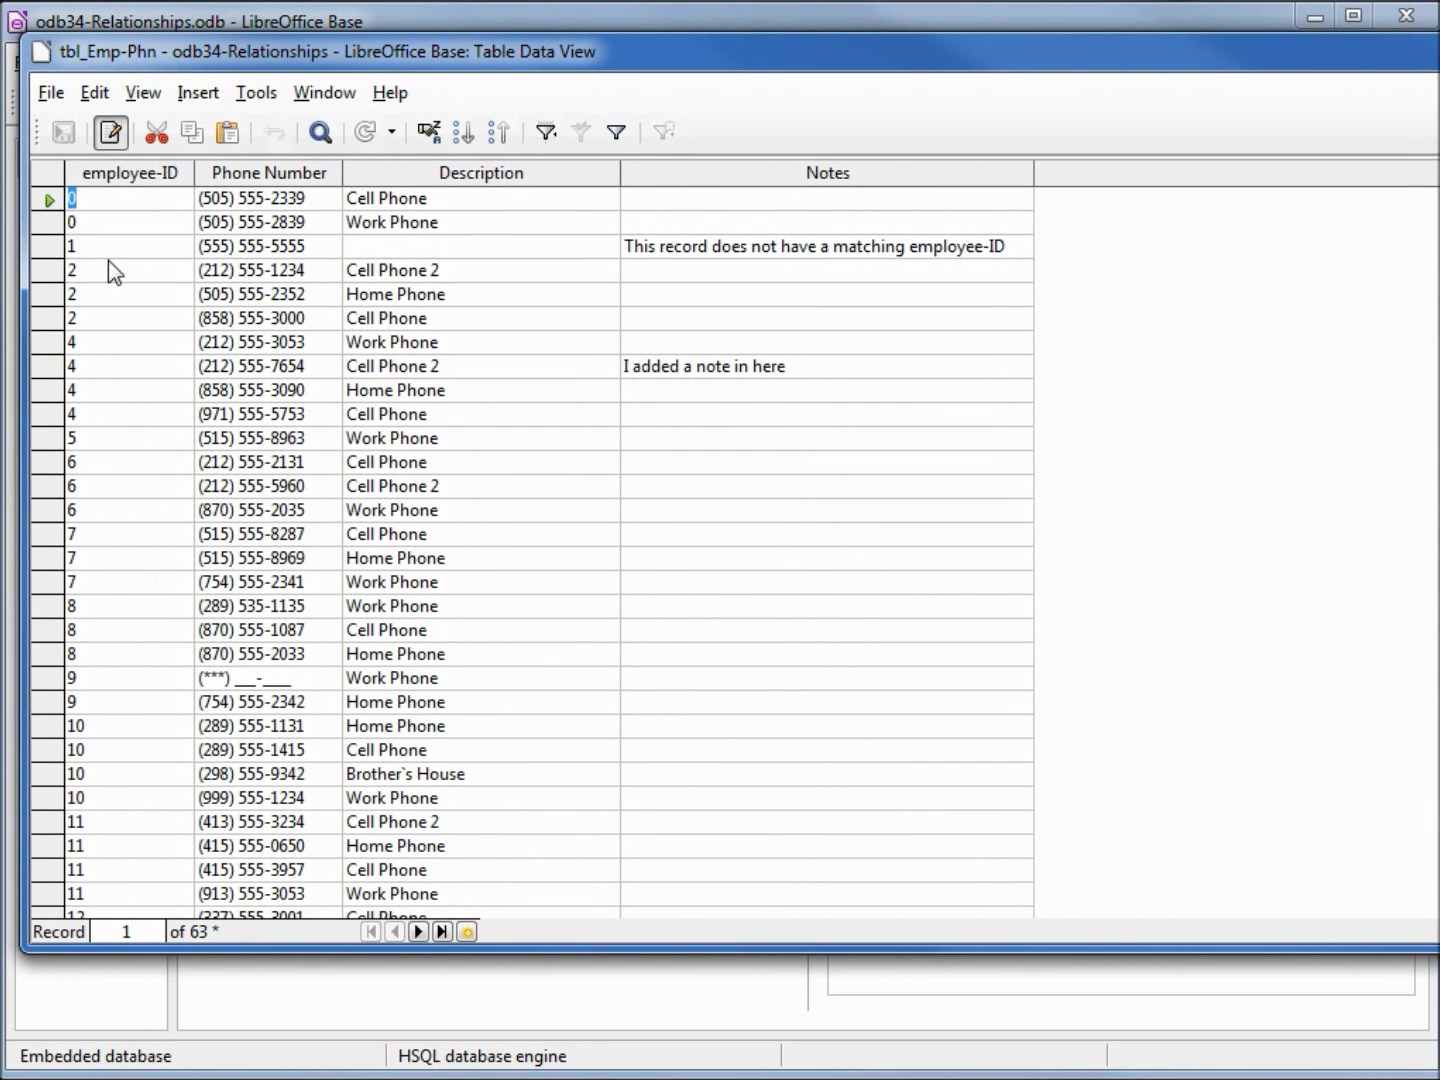
click(47, 247)
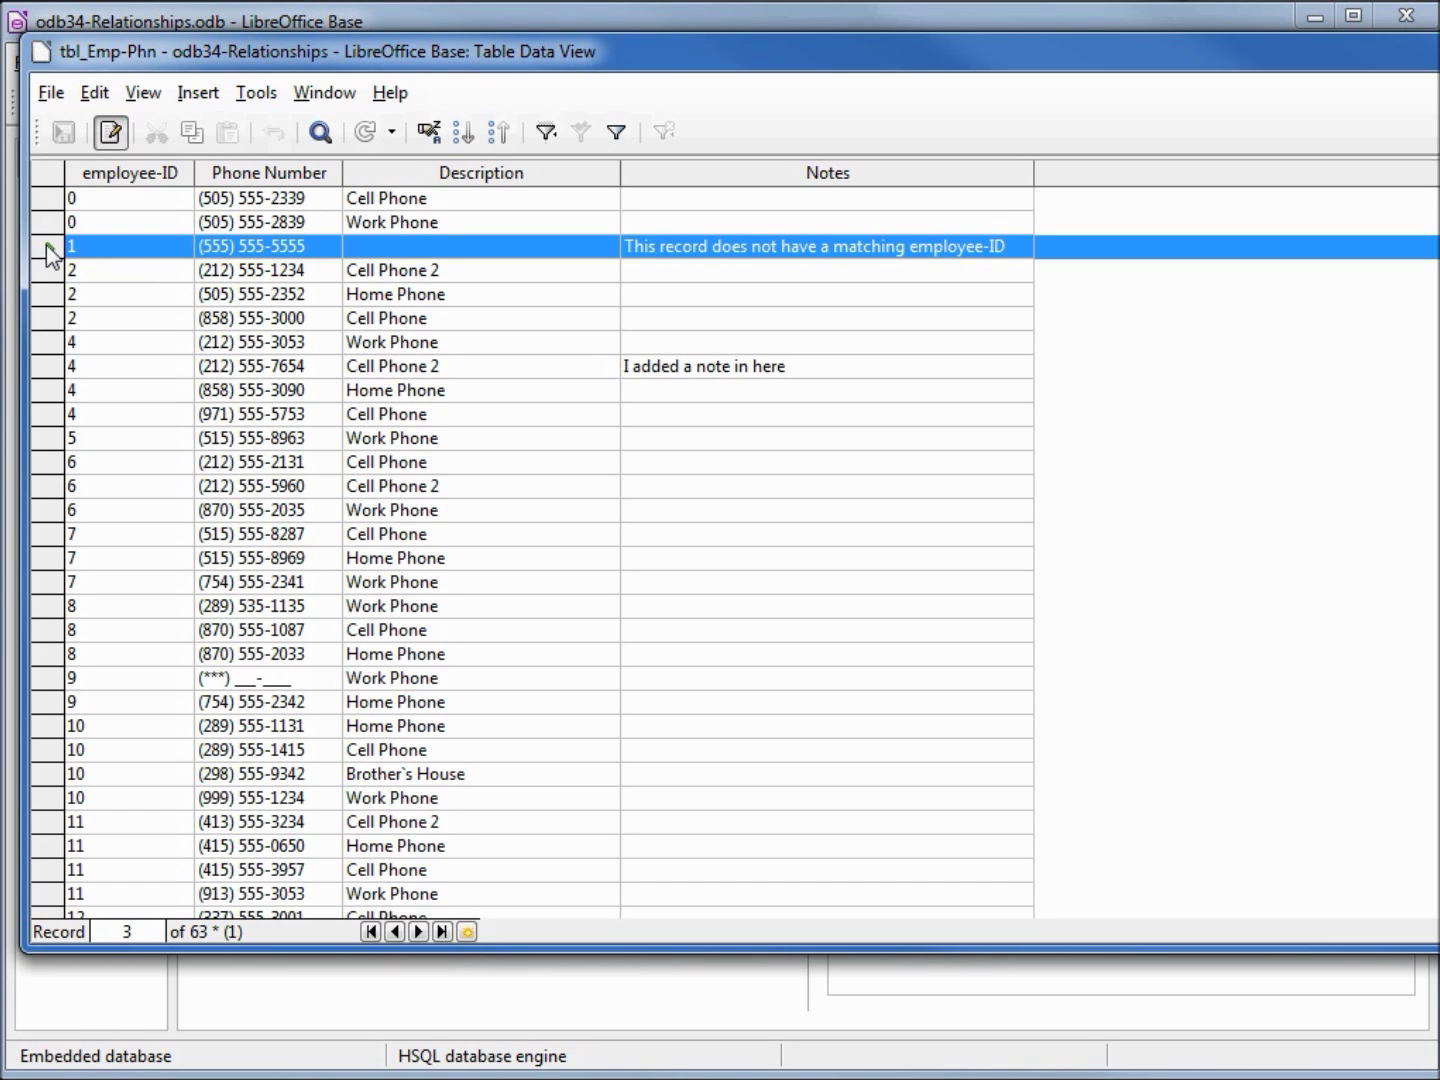
right_click(47, 245)
click(104, 370)
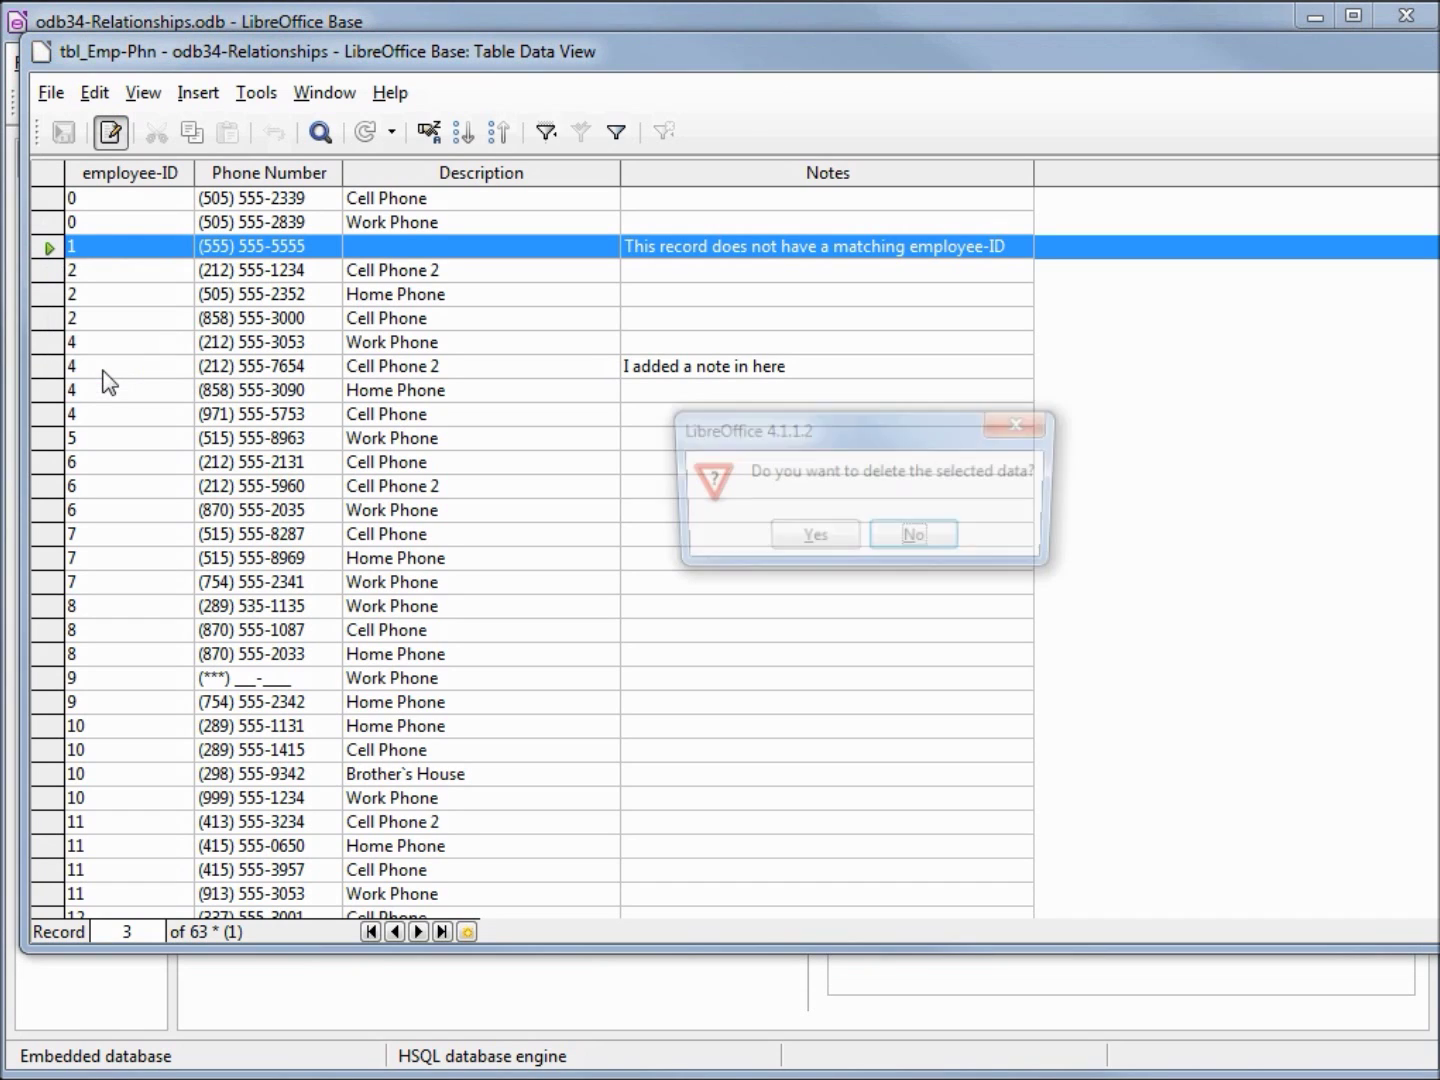
click(765, 537)
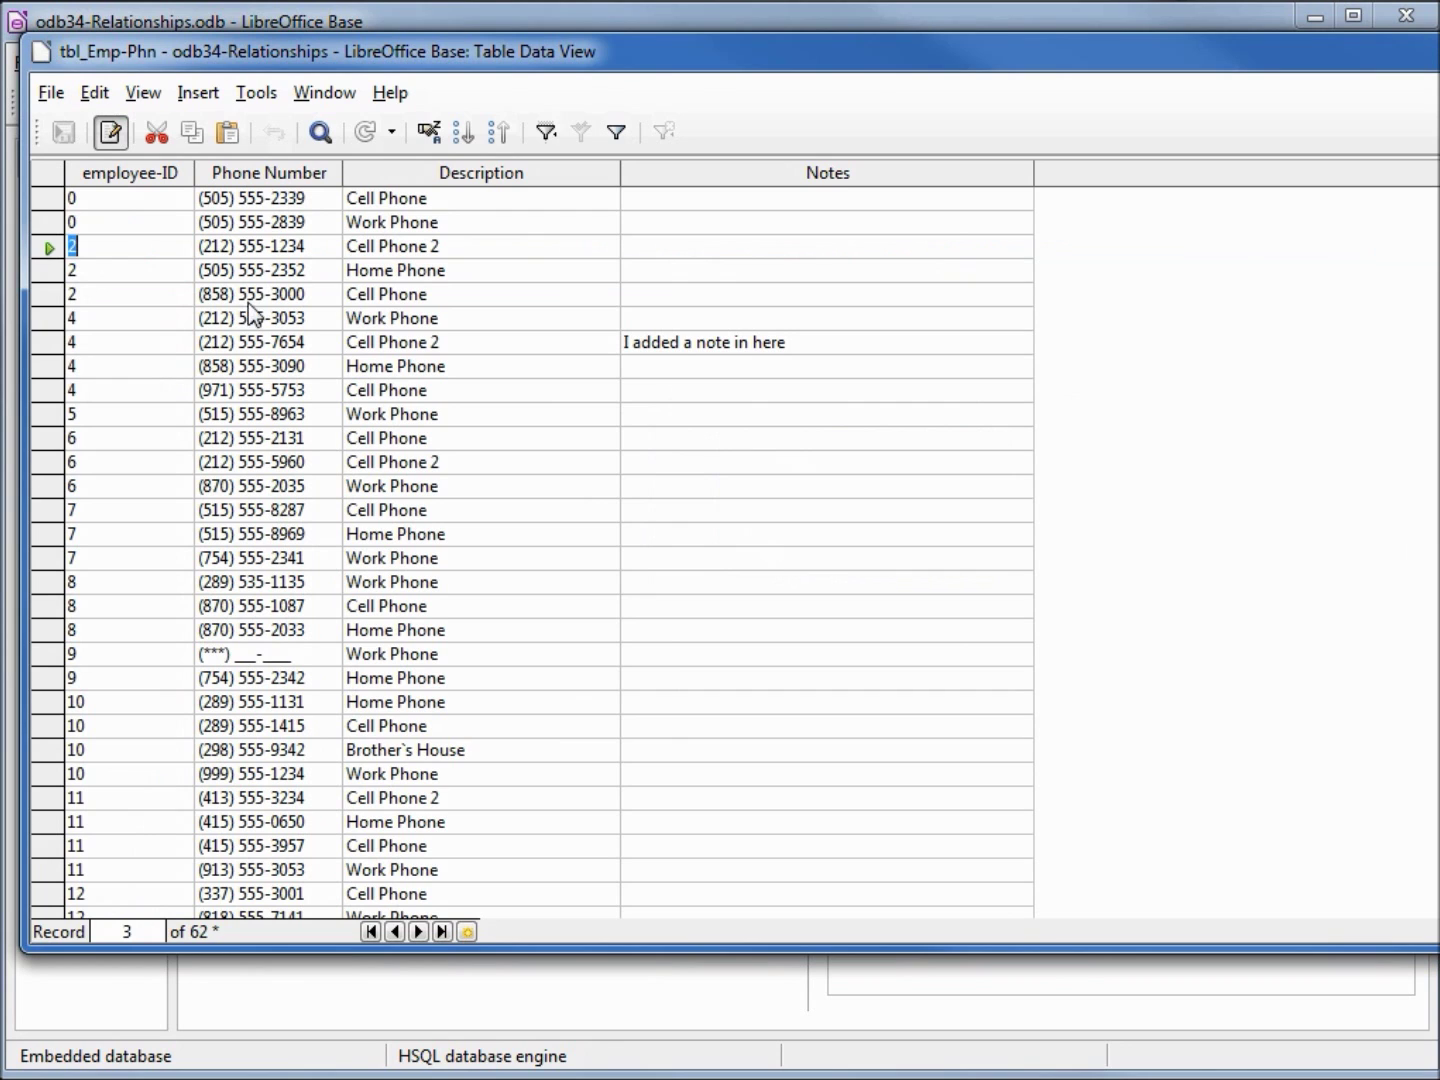
key(ctrl+w)
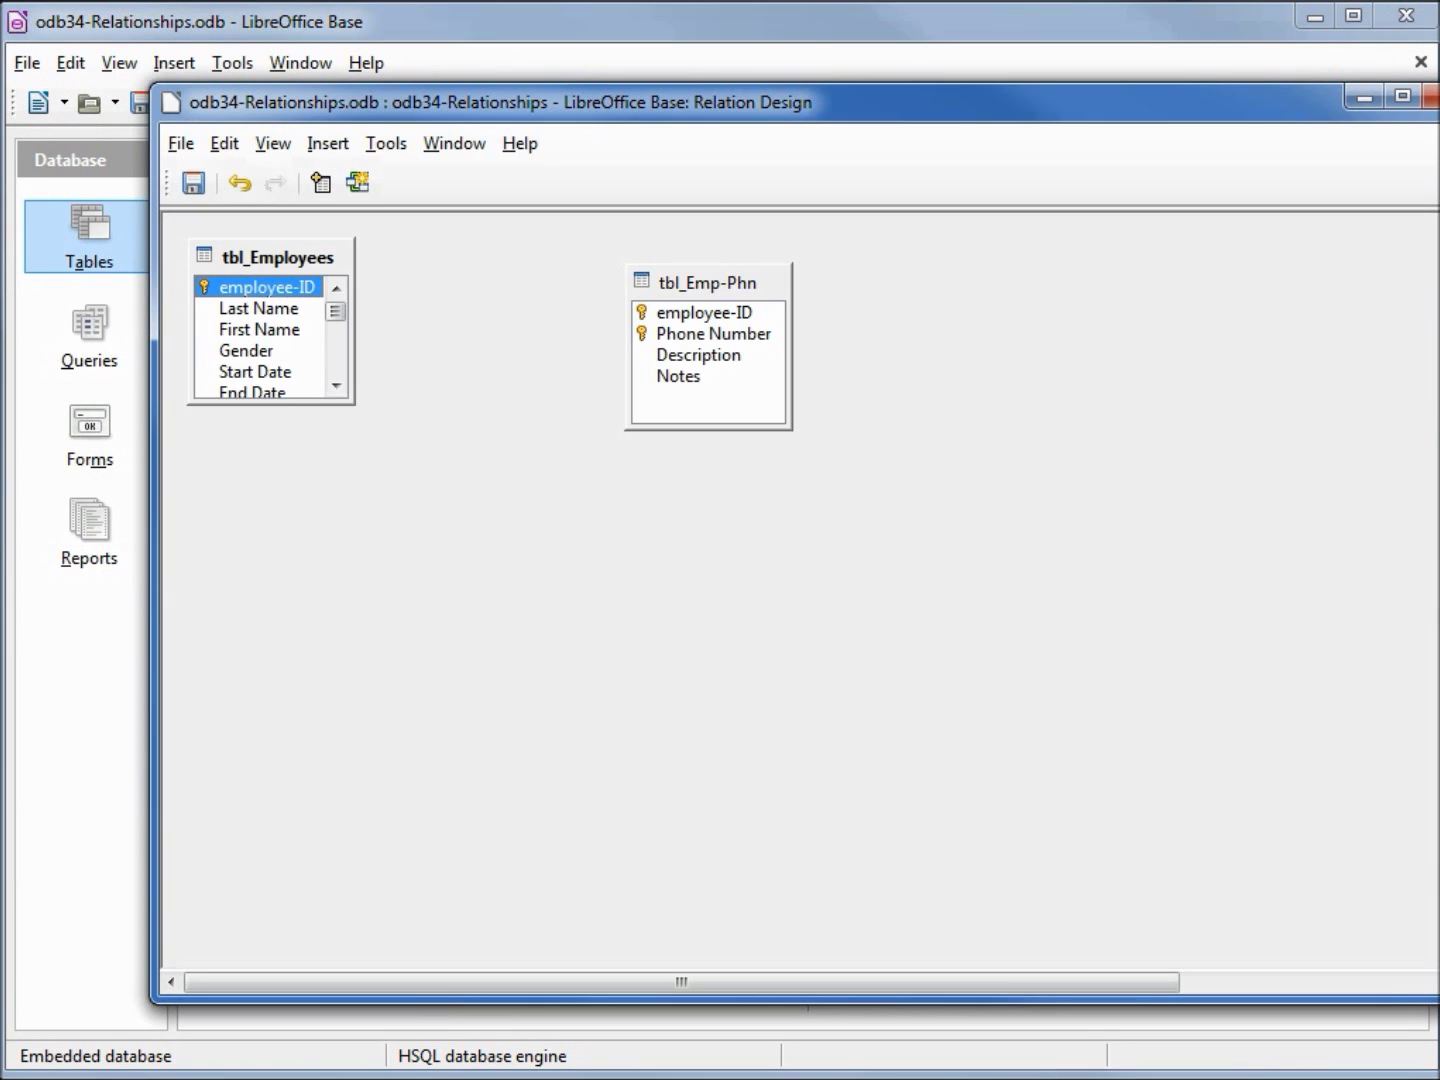
Step: Link employee-ID from tbl_Employees to tbl_Emp-Phn with update and delete cascade, and save the relation design
drag(288, 285, 668, 330)
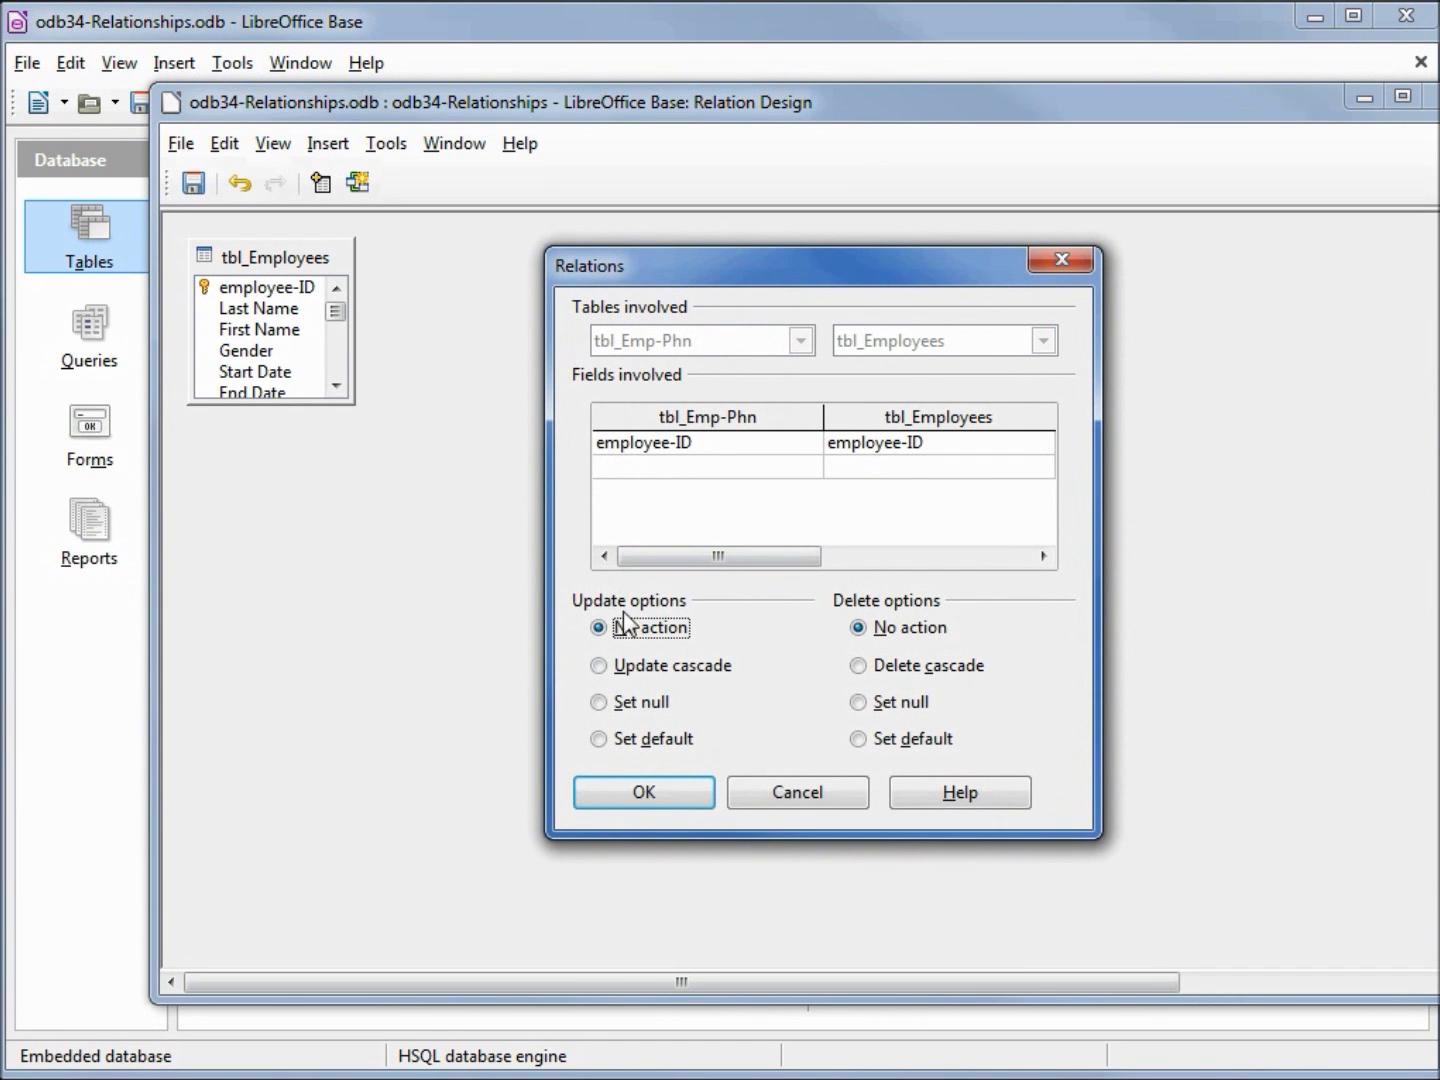
click(599, 665)
click(858, 665)
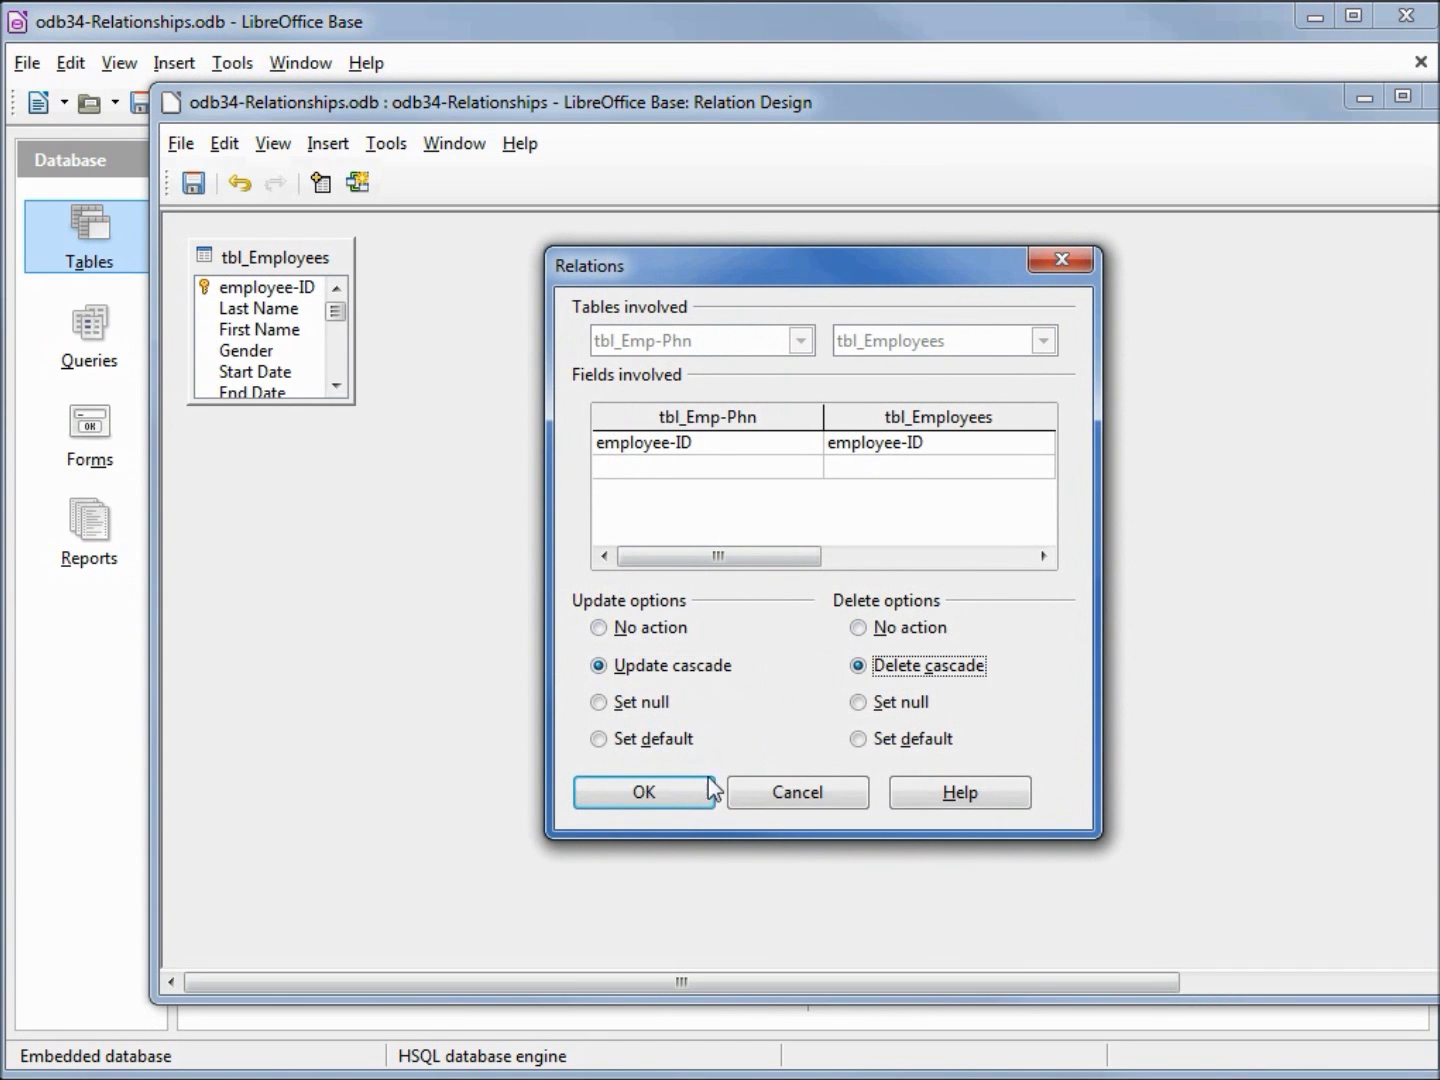
click(686, 800)
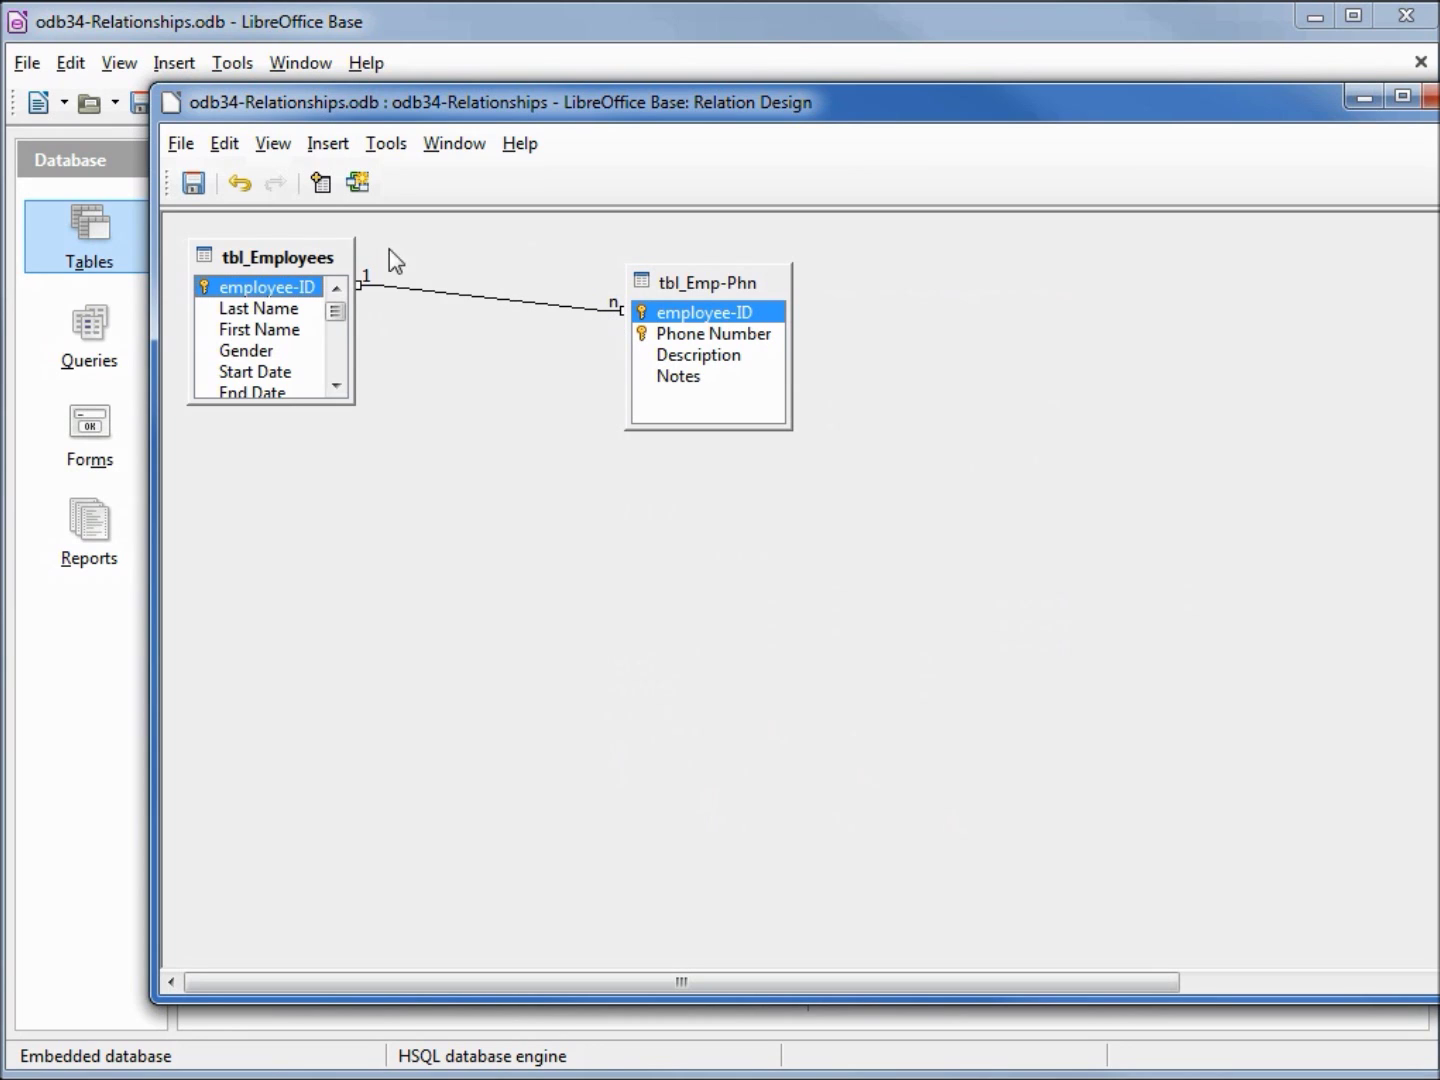
click(200, 185)
click(1435, 94)
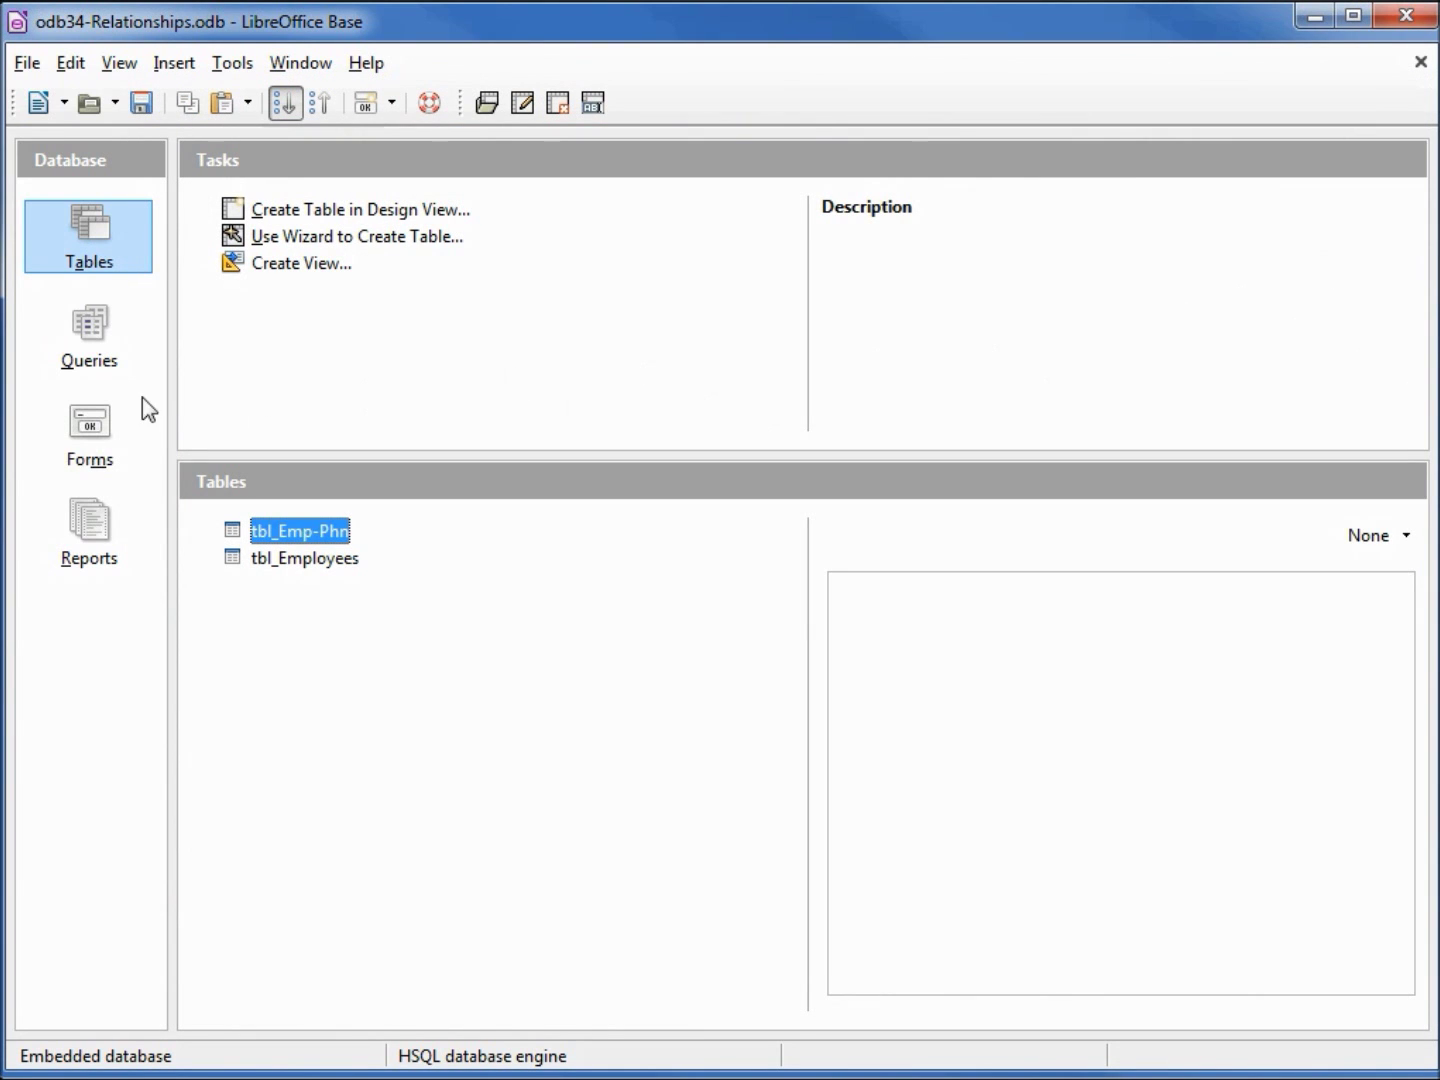
Step: In the odb33-Subform form, change employee-ID 2 to 3 and save the record
click(90, 429)
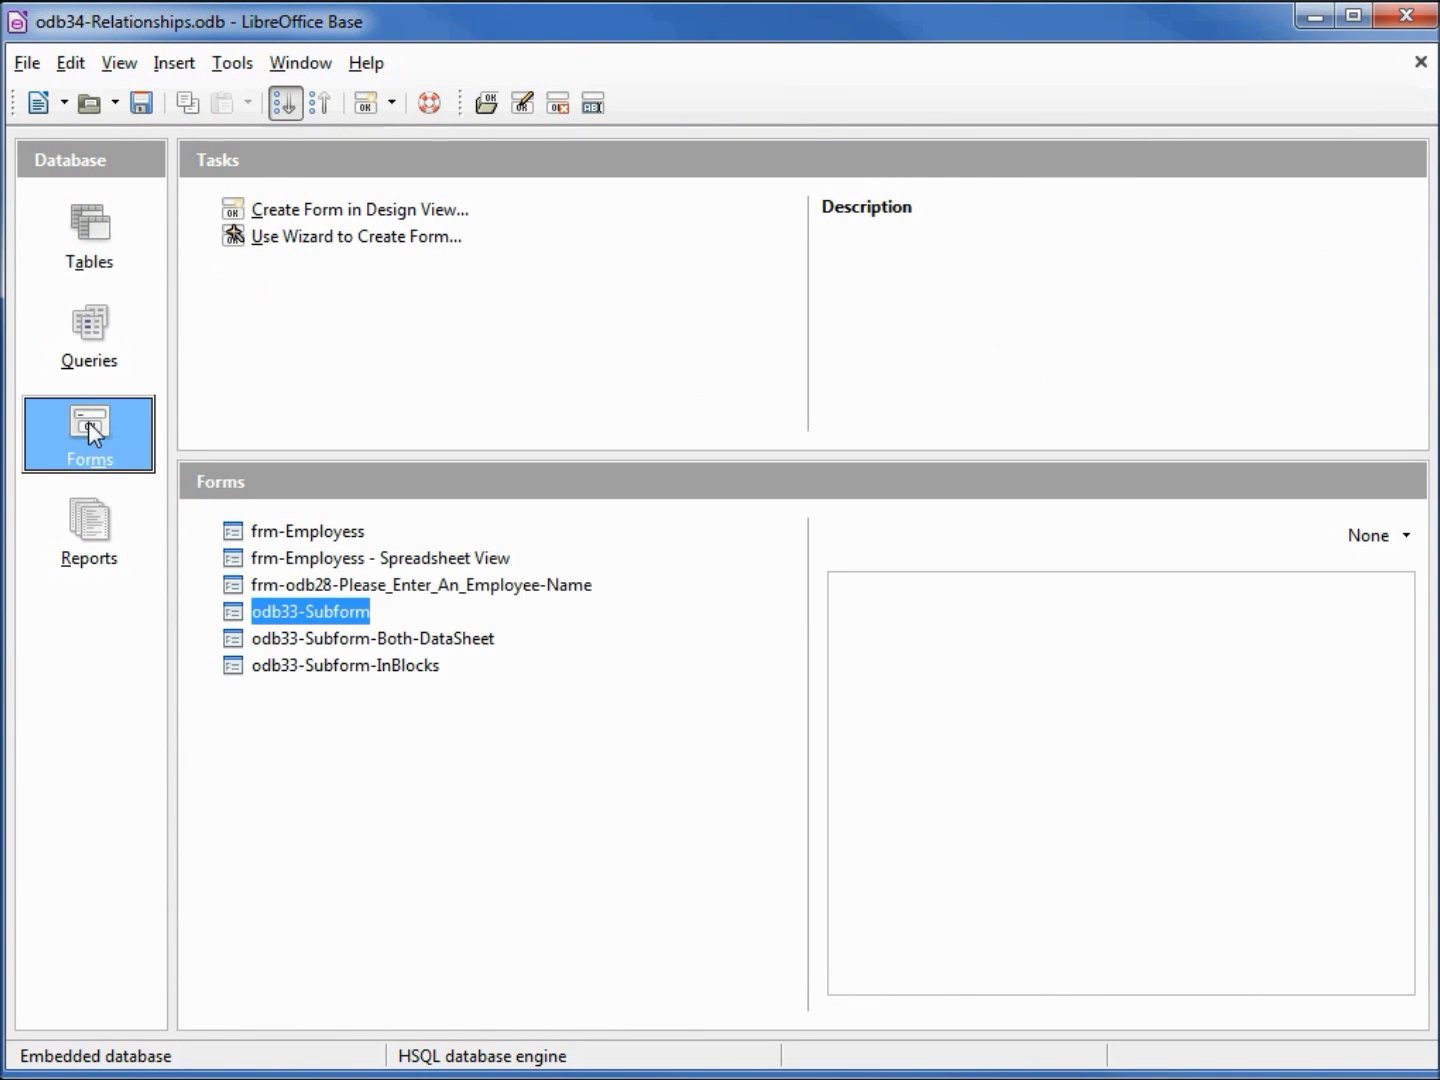
double_click(320, 612)
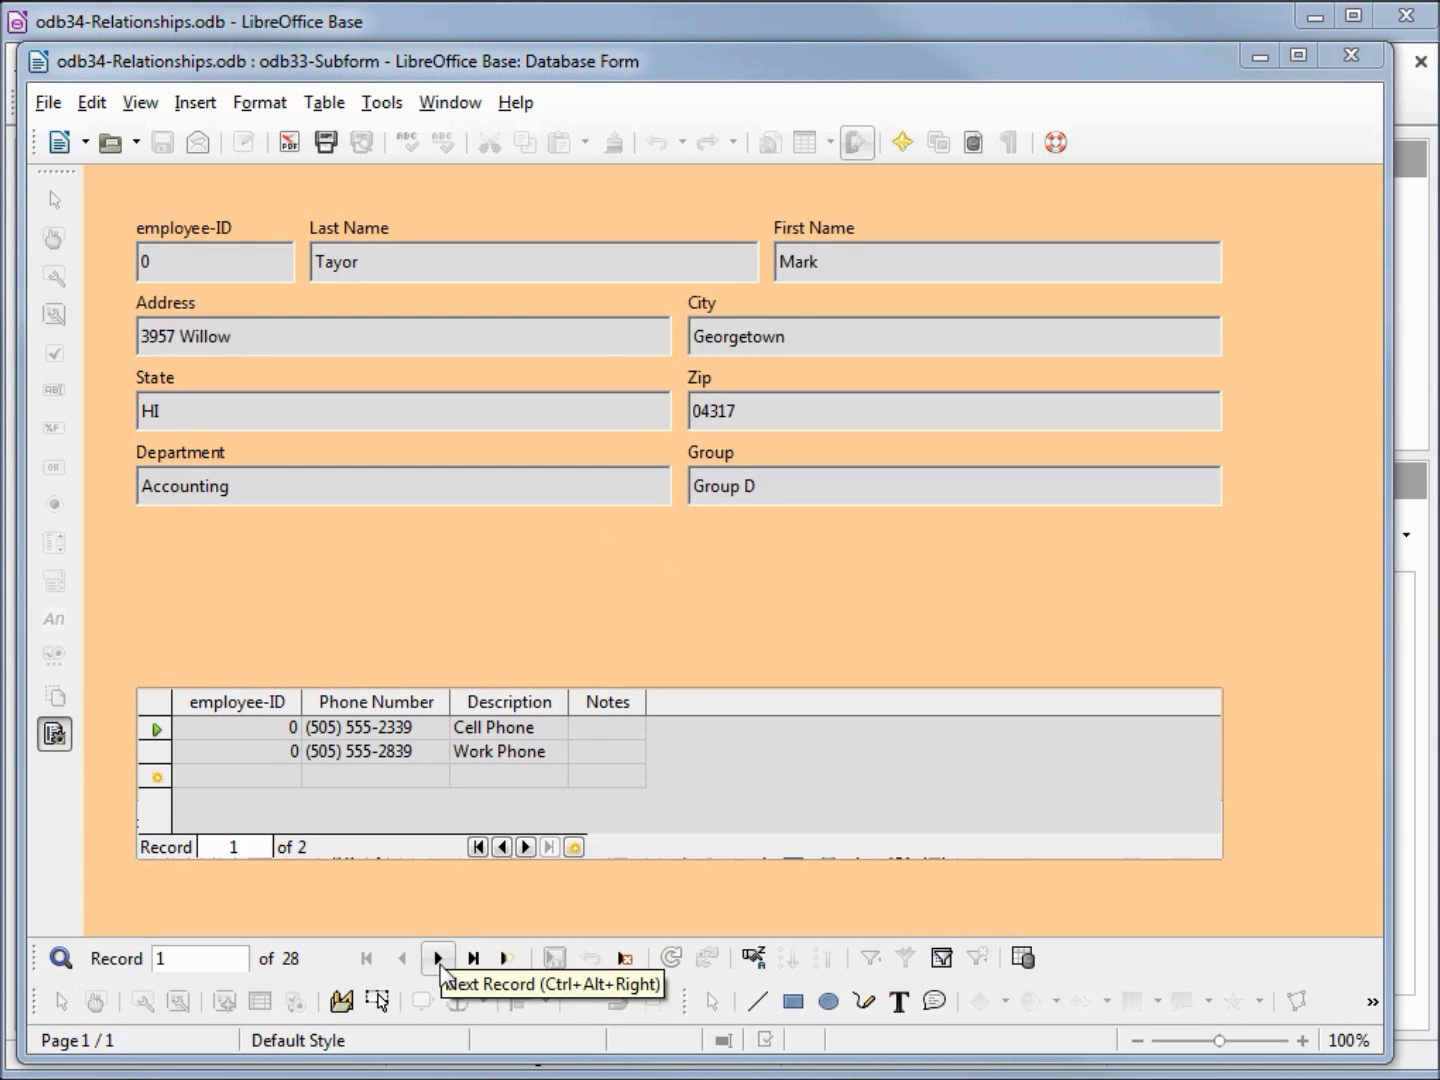
click(438, 958)
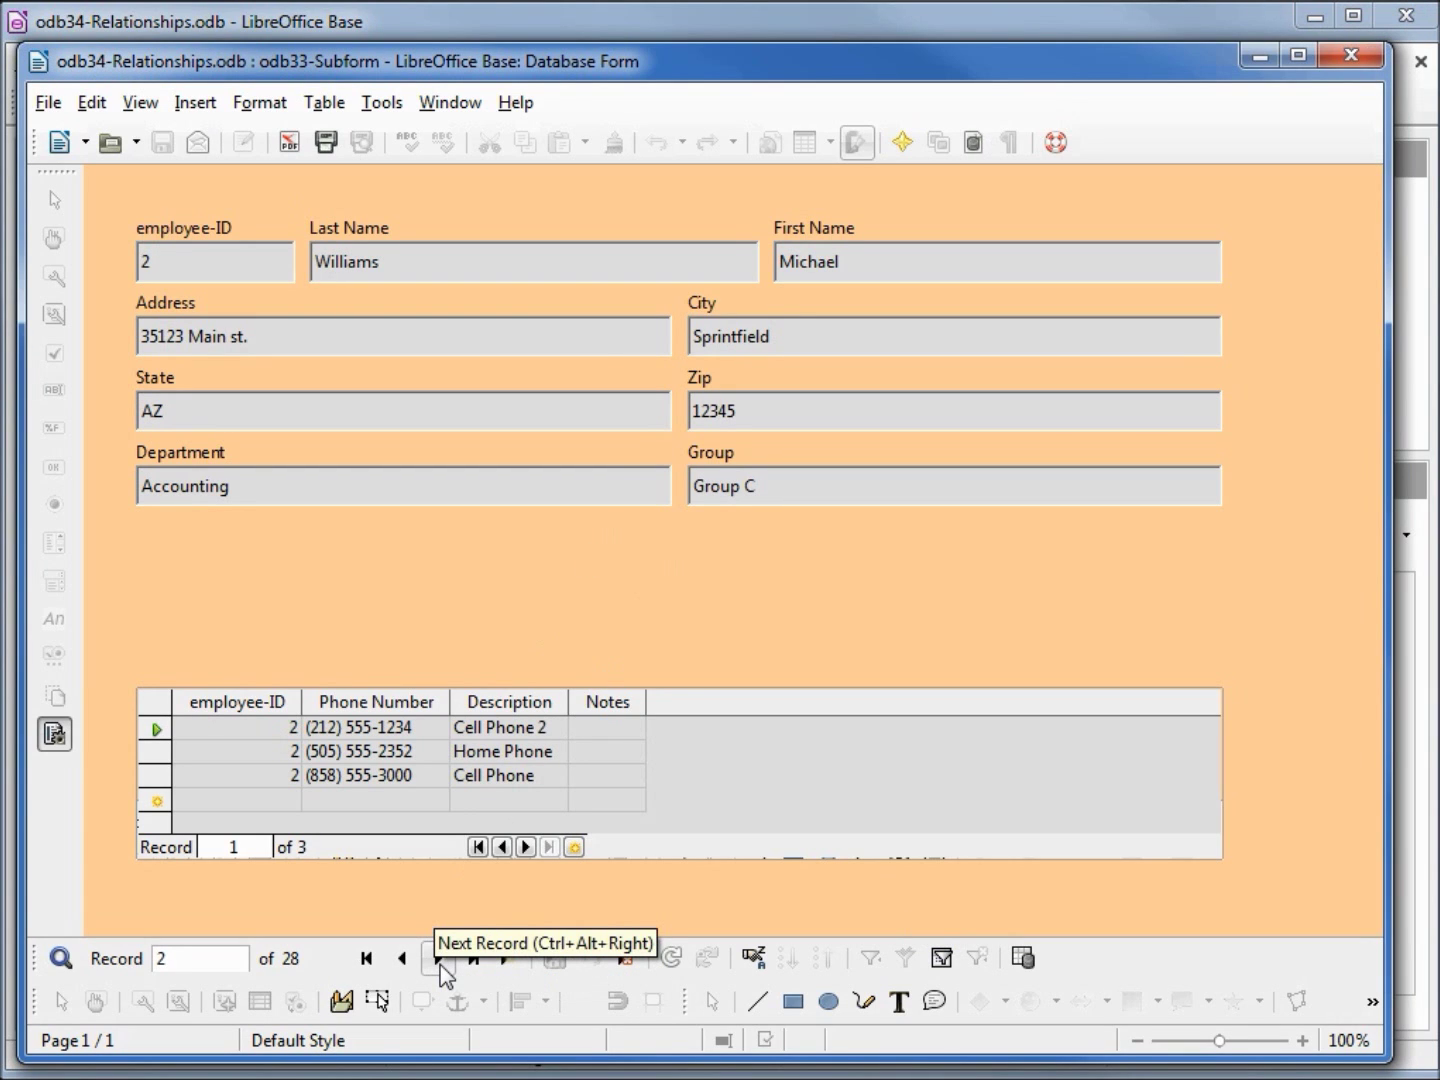
click(150, 258)
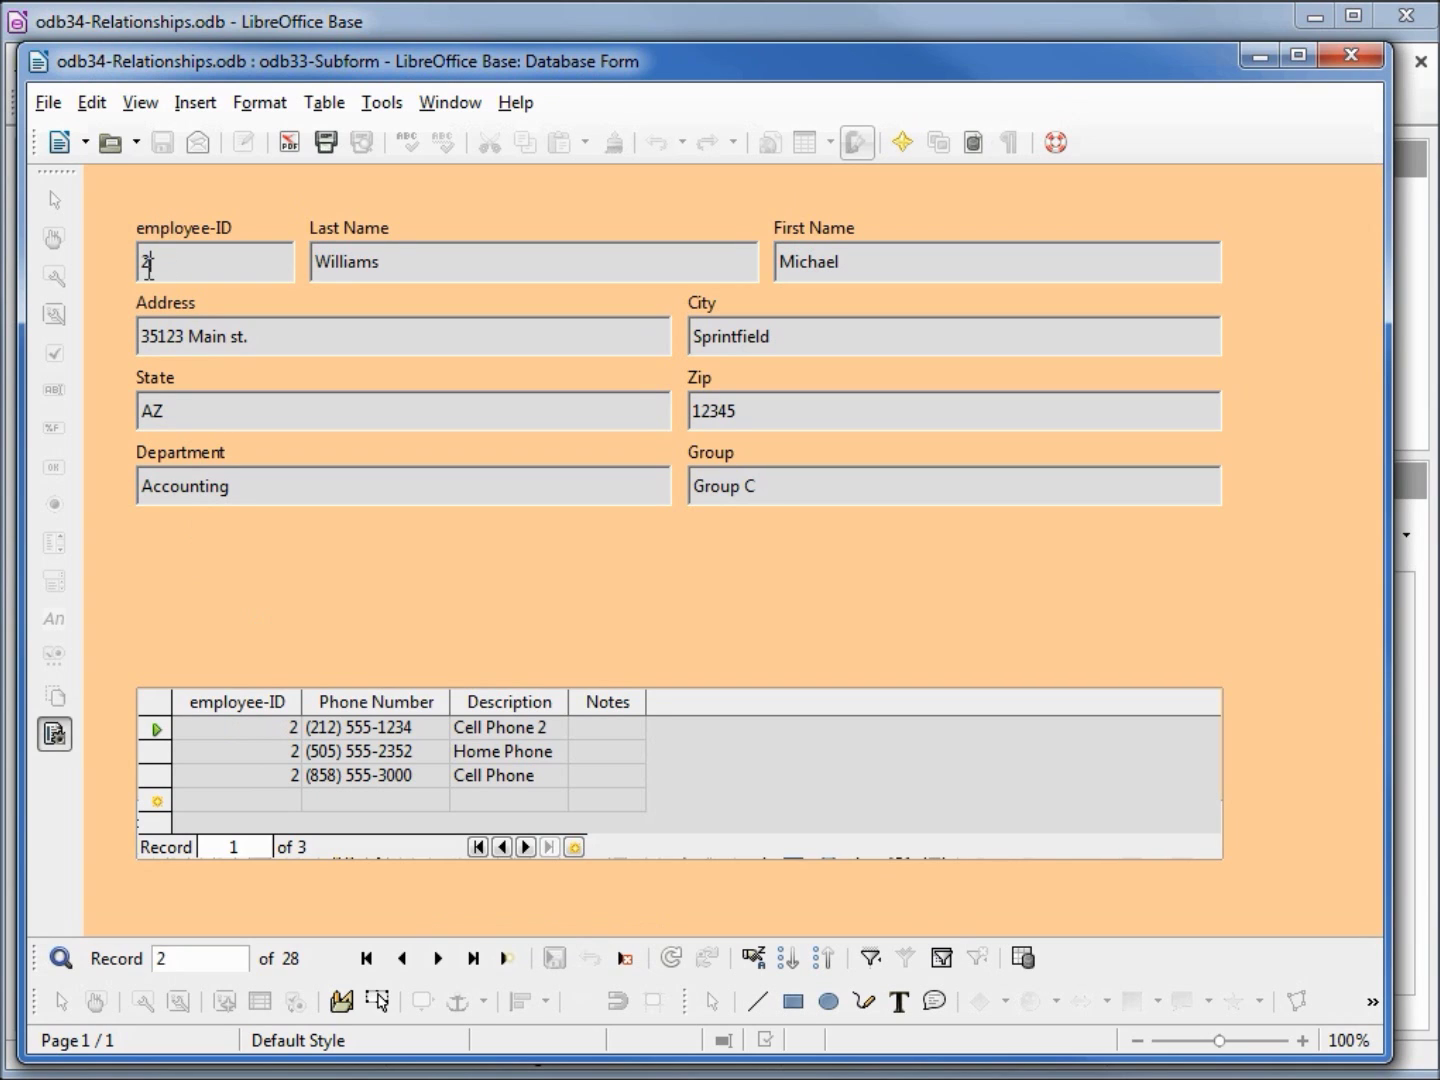
drag(151, 266, 135, 268)
text(3)
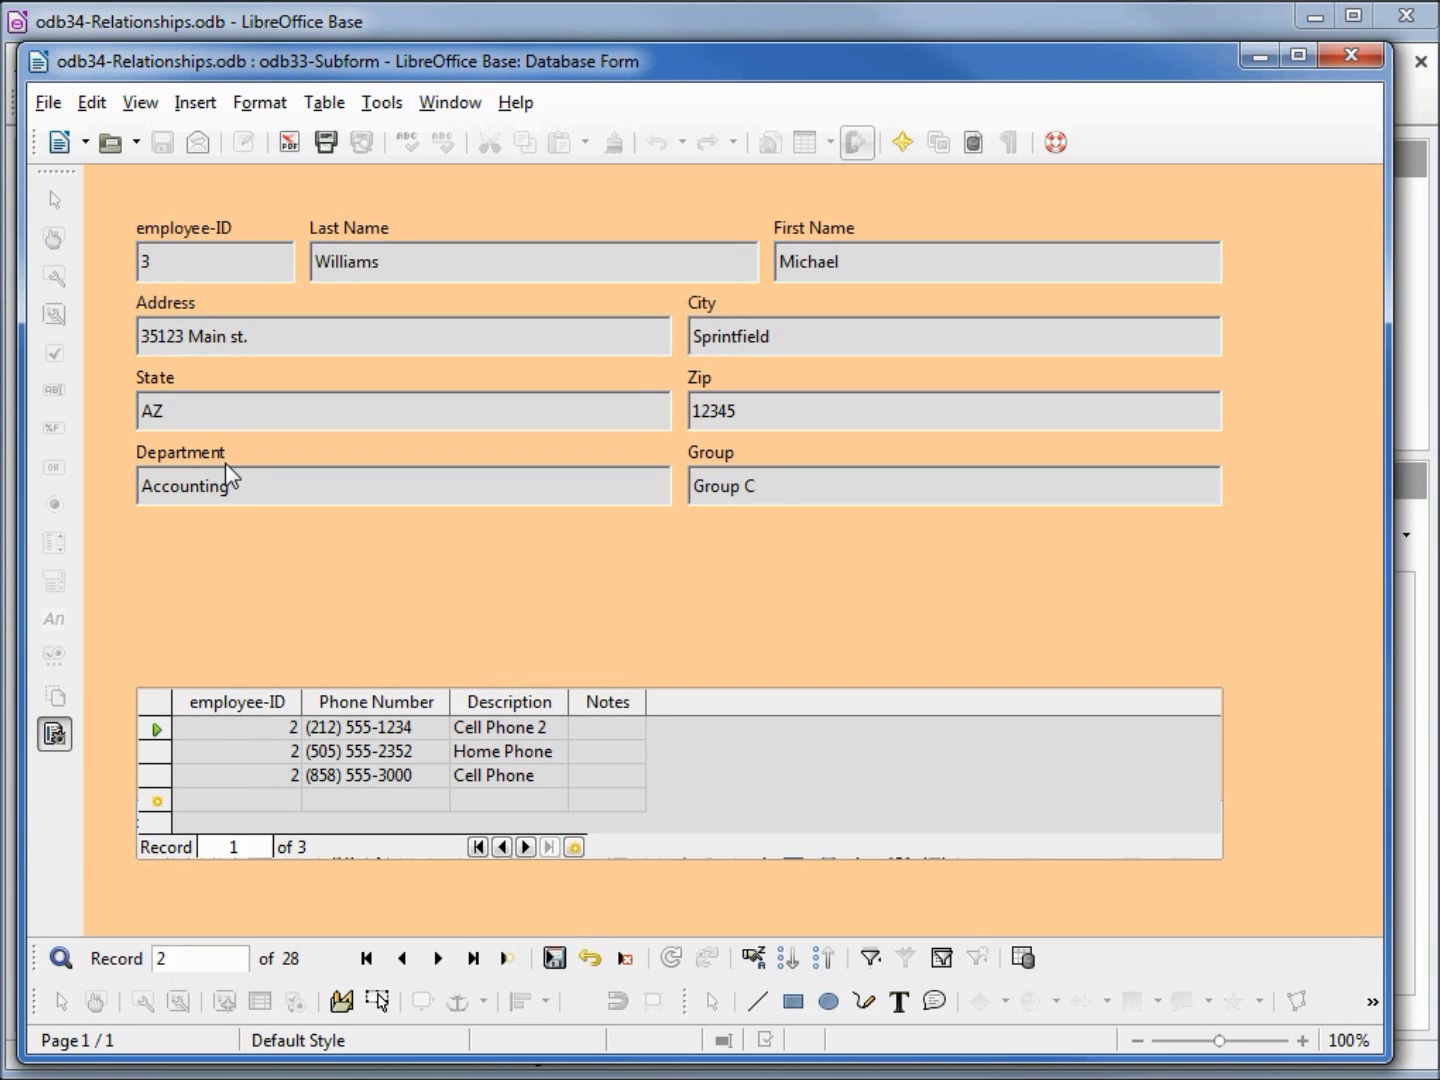
click(554, 959)
Step: Delete the employee-ID 0 record through the form, leaving 27 employee records
click(437, 958)
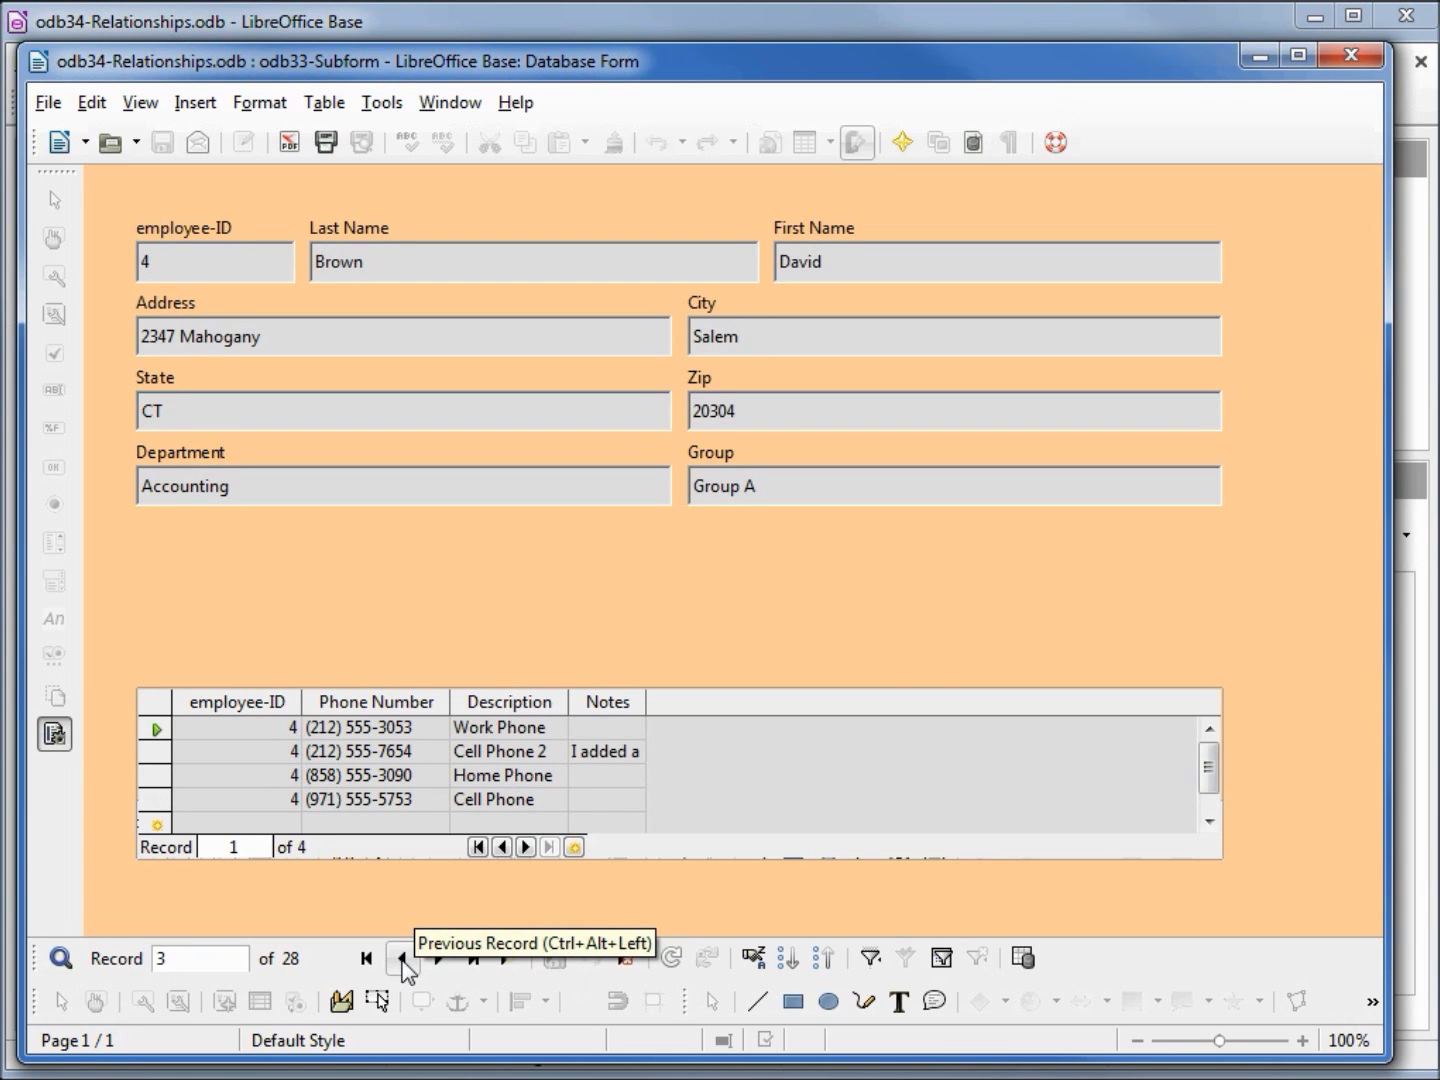
click(401, 959)
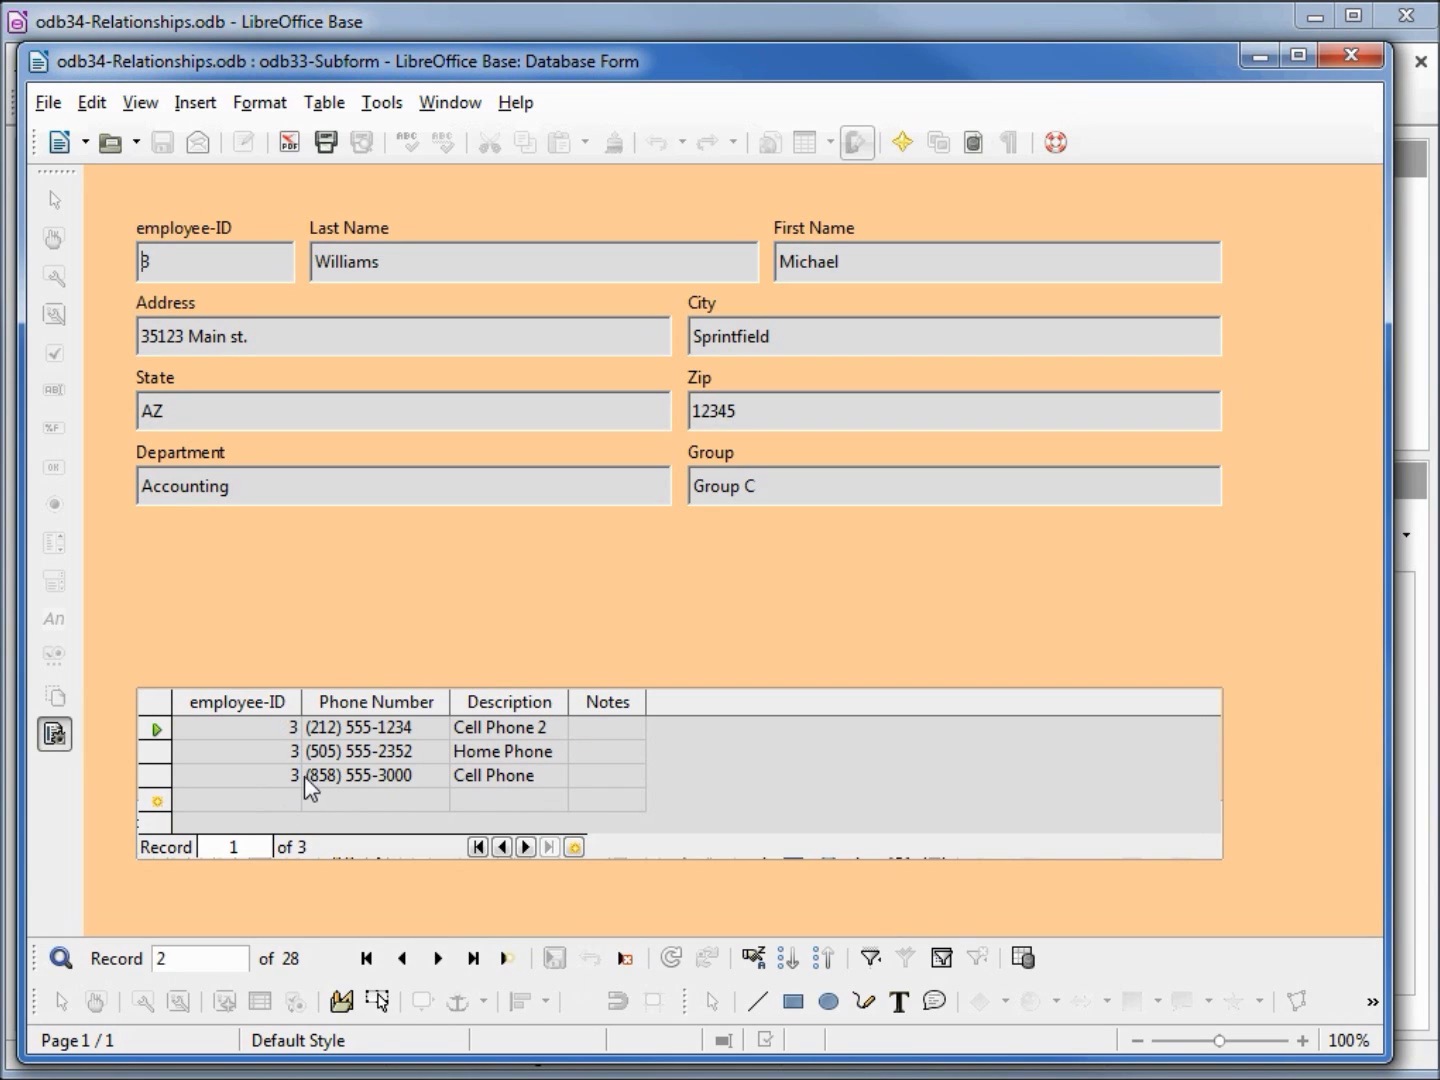
click(405, 965)
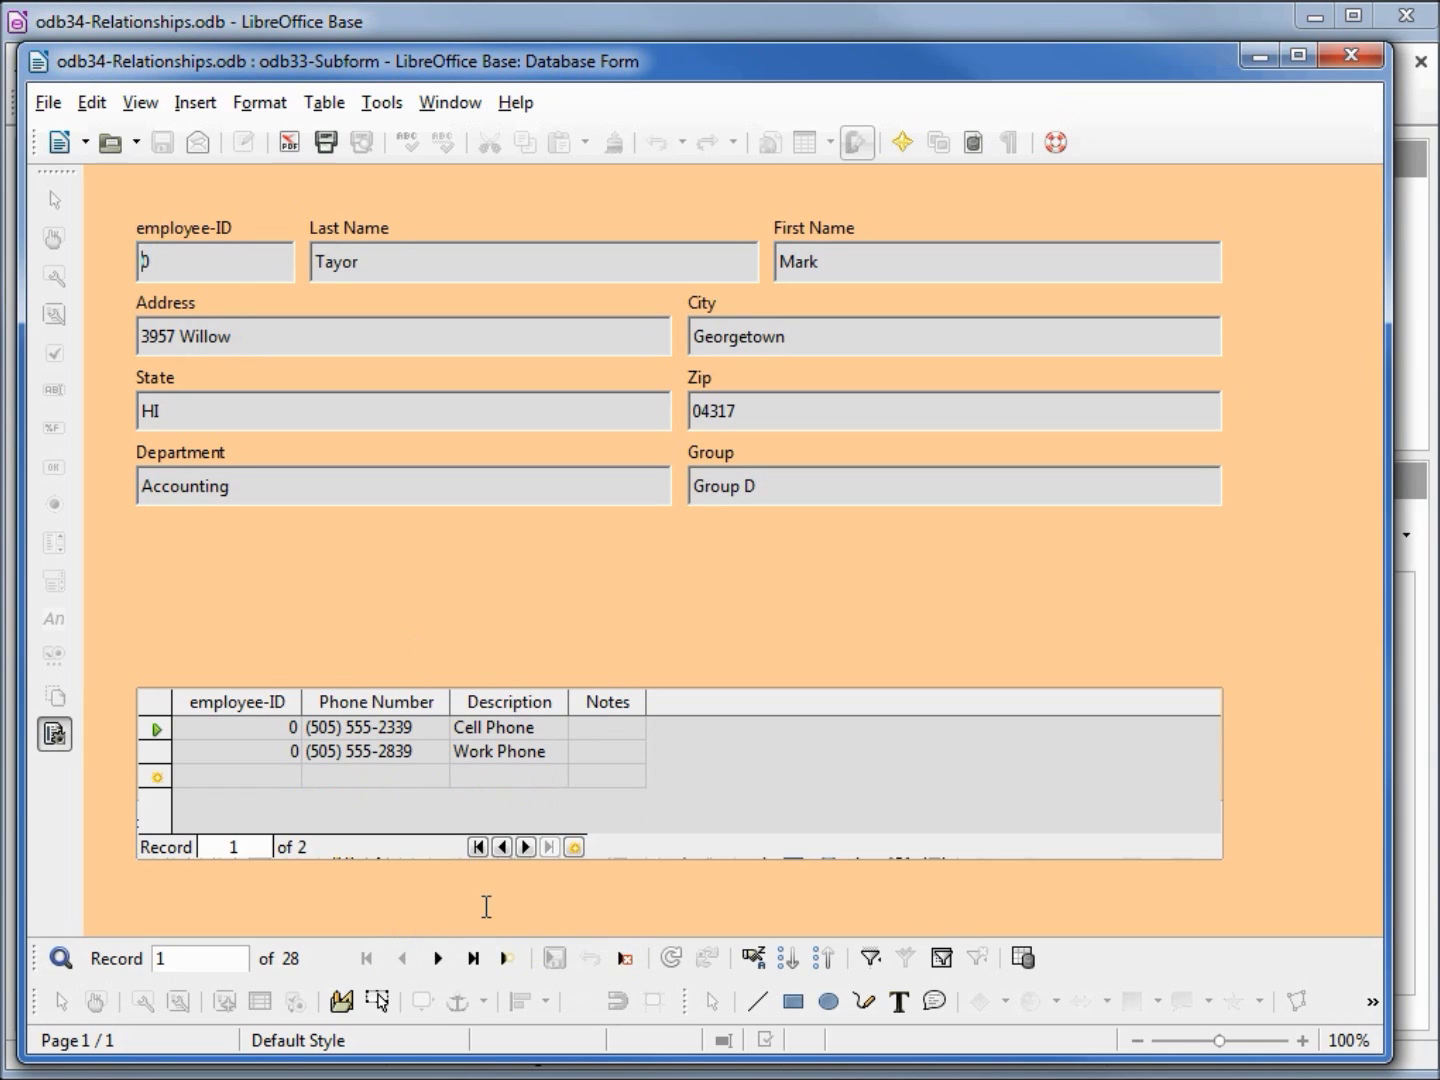
click(626, 954)
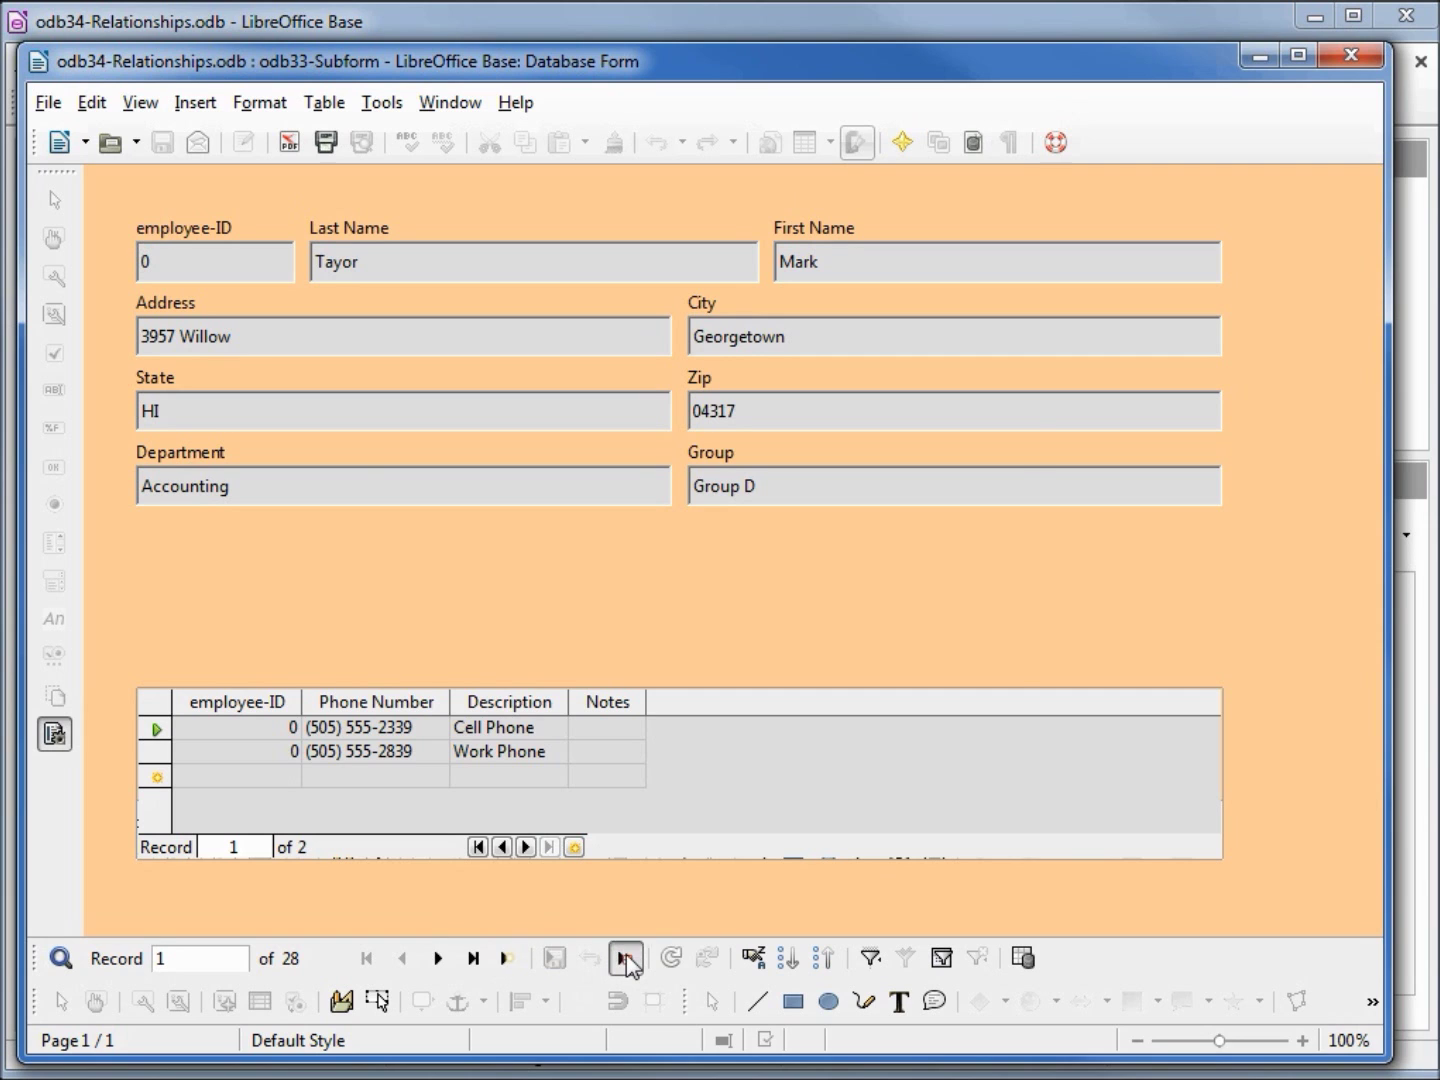
click(655, 645)
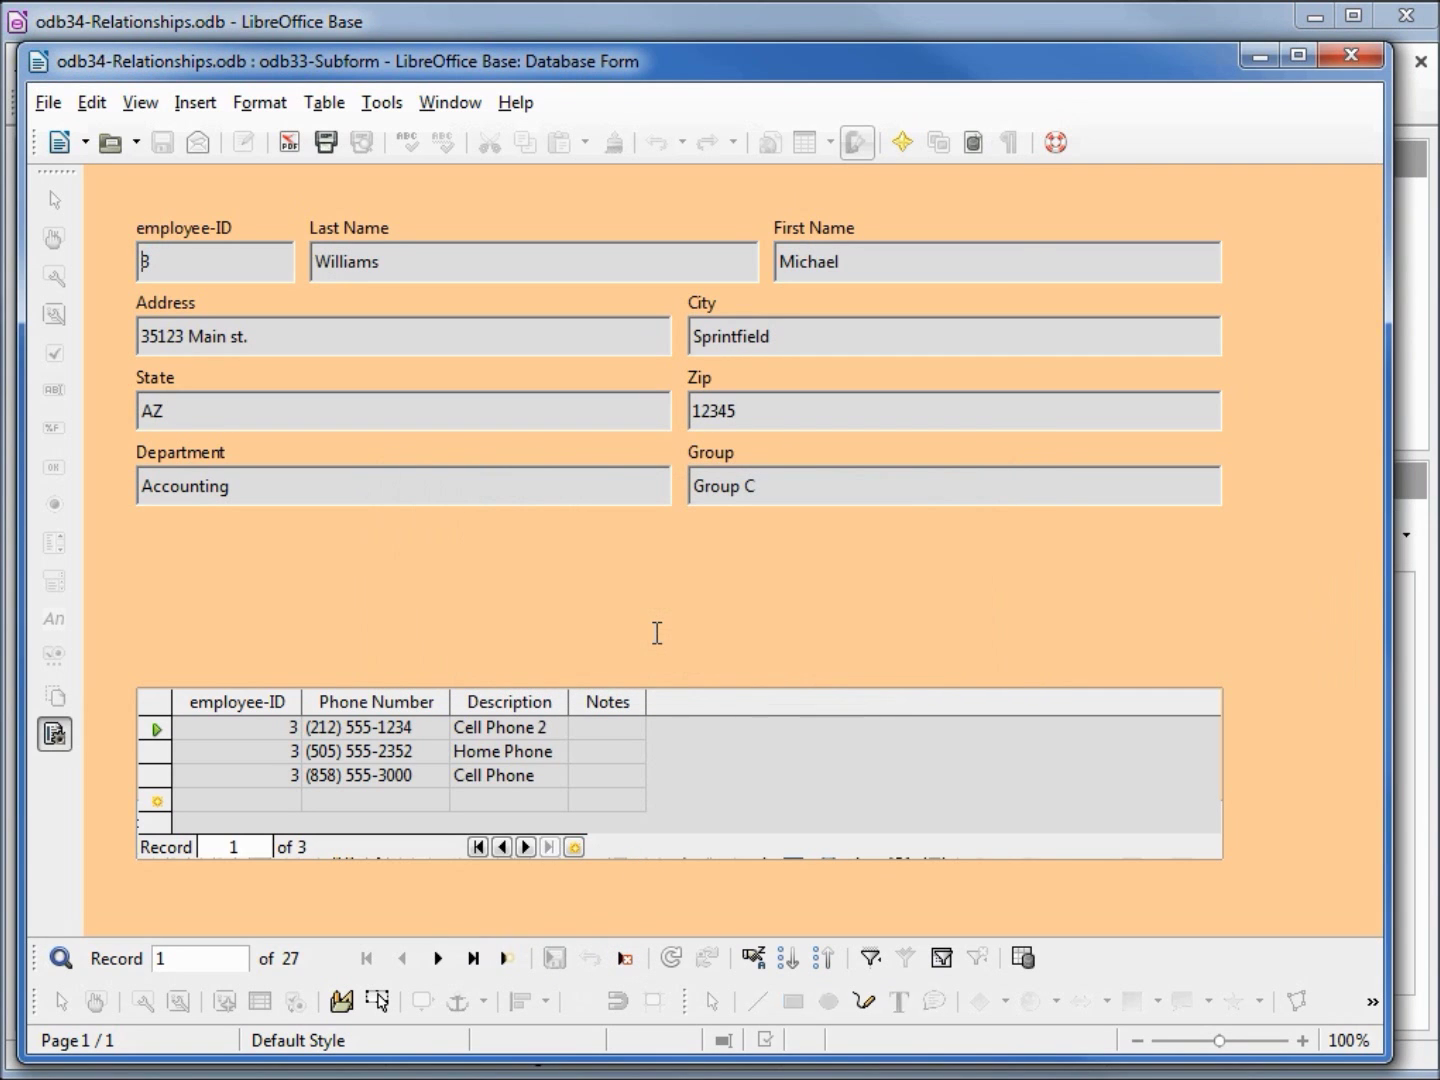
drag(545, 54, 892, 147)
click(79, 230)
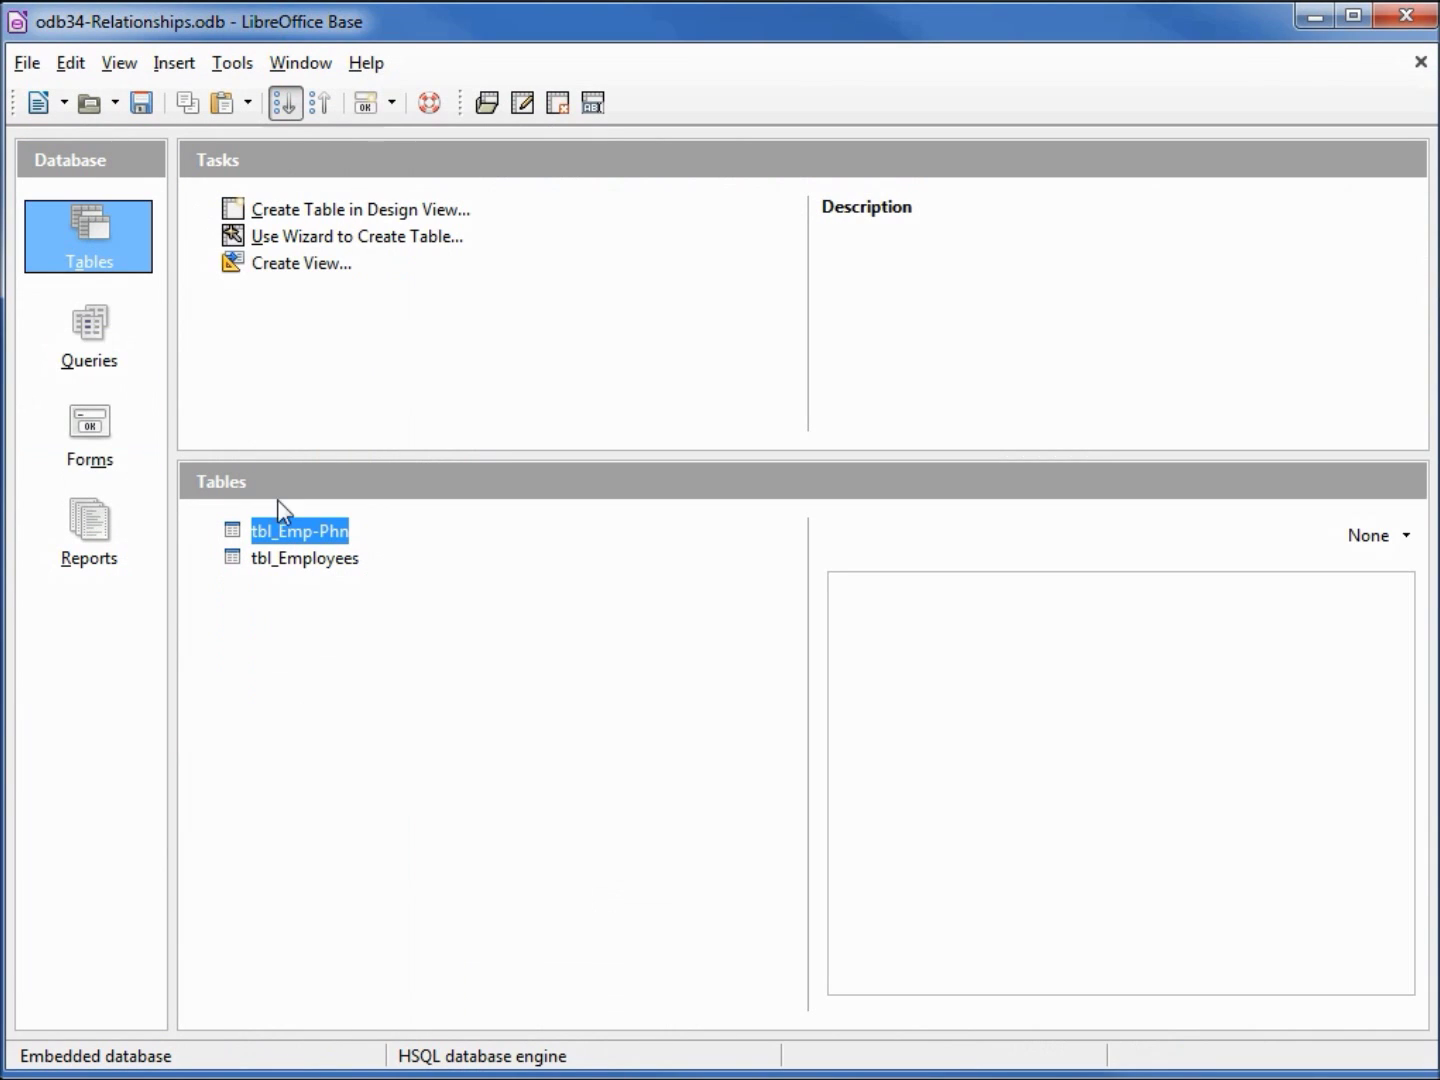
Step: Check tbl_Emp-Phn starts with employee-ID 3's phones and has none for 0, then save the database
double_click(312, 533)
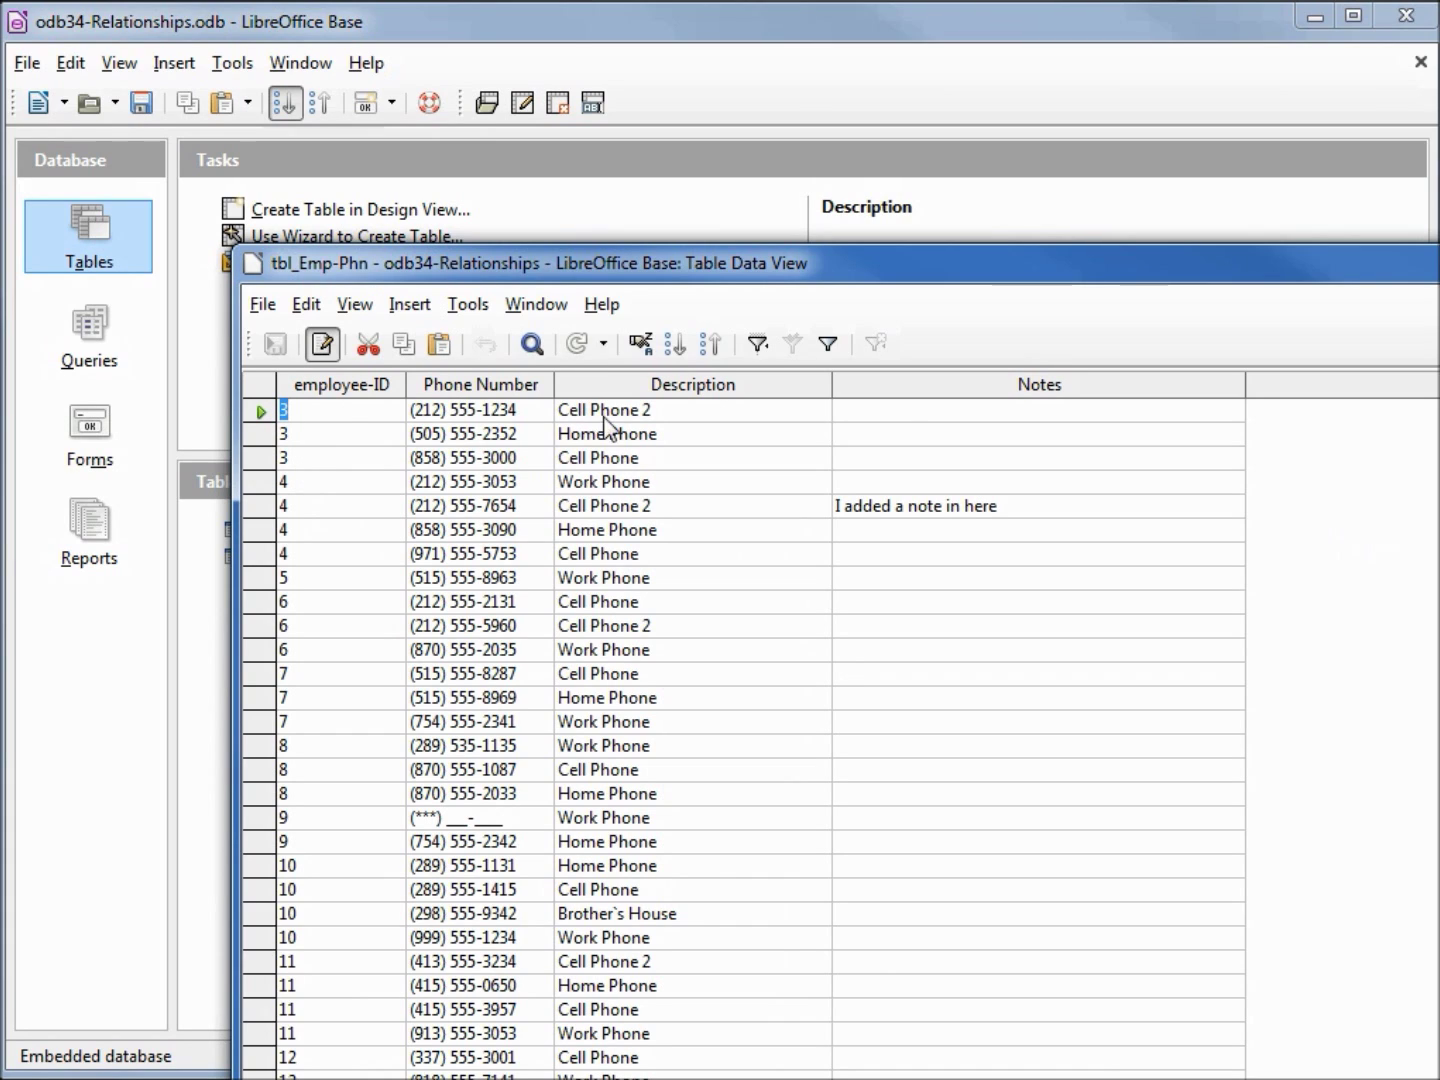
key(ctrl+w)
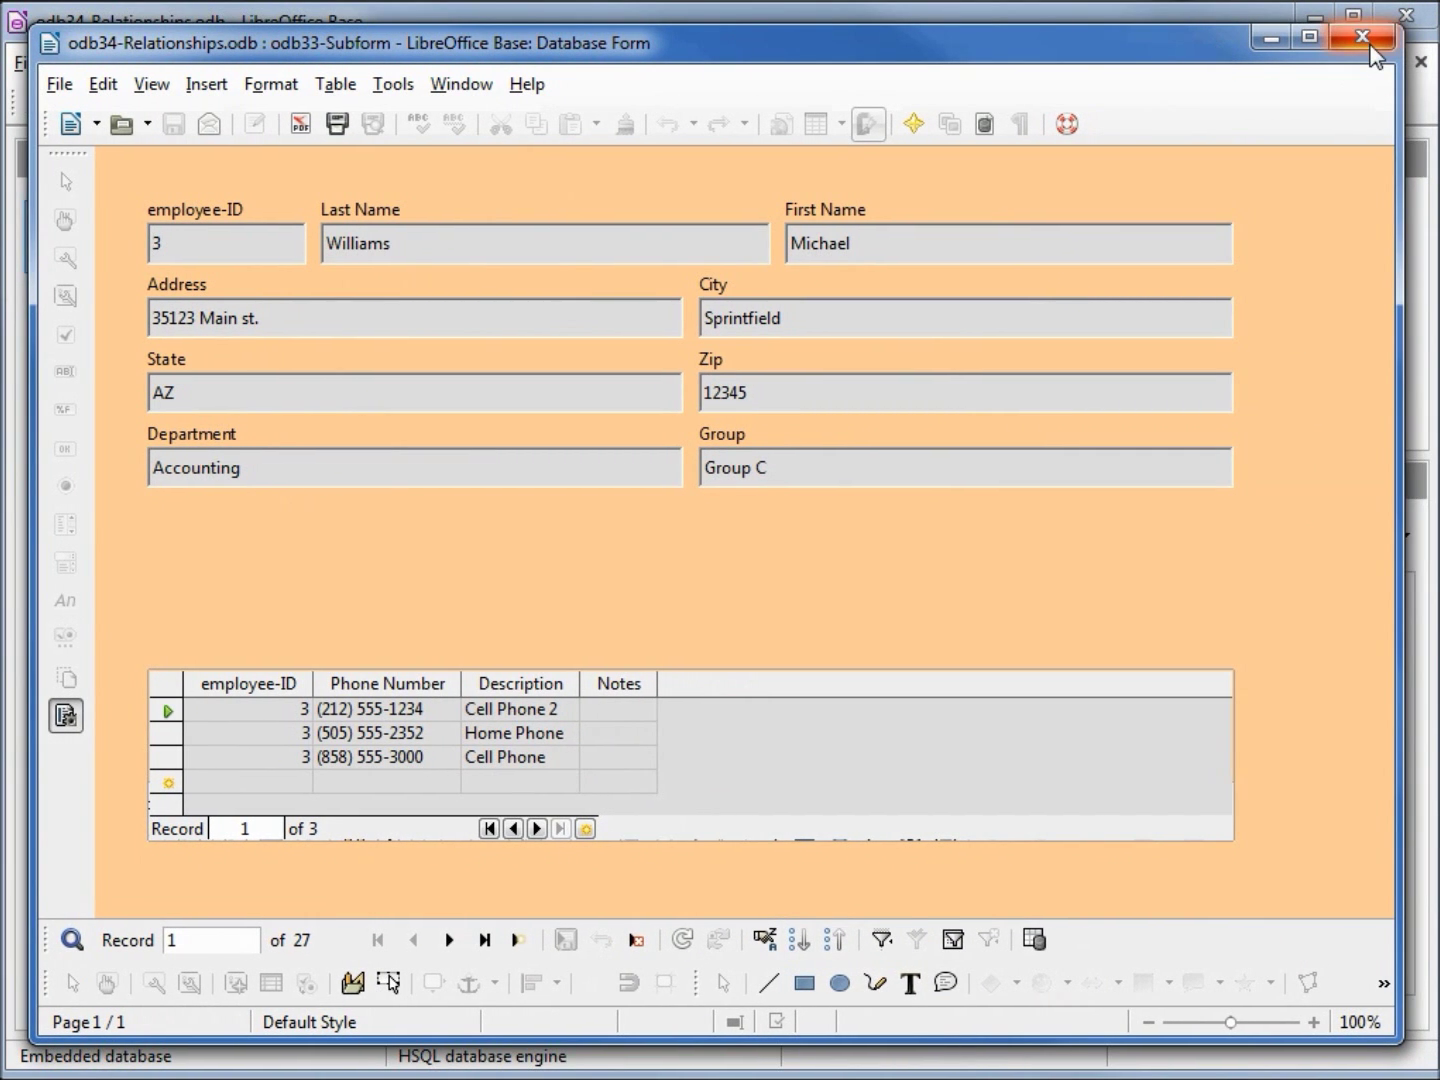
click(1361, 38)
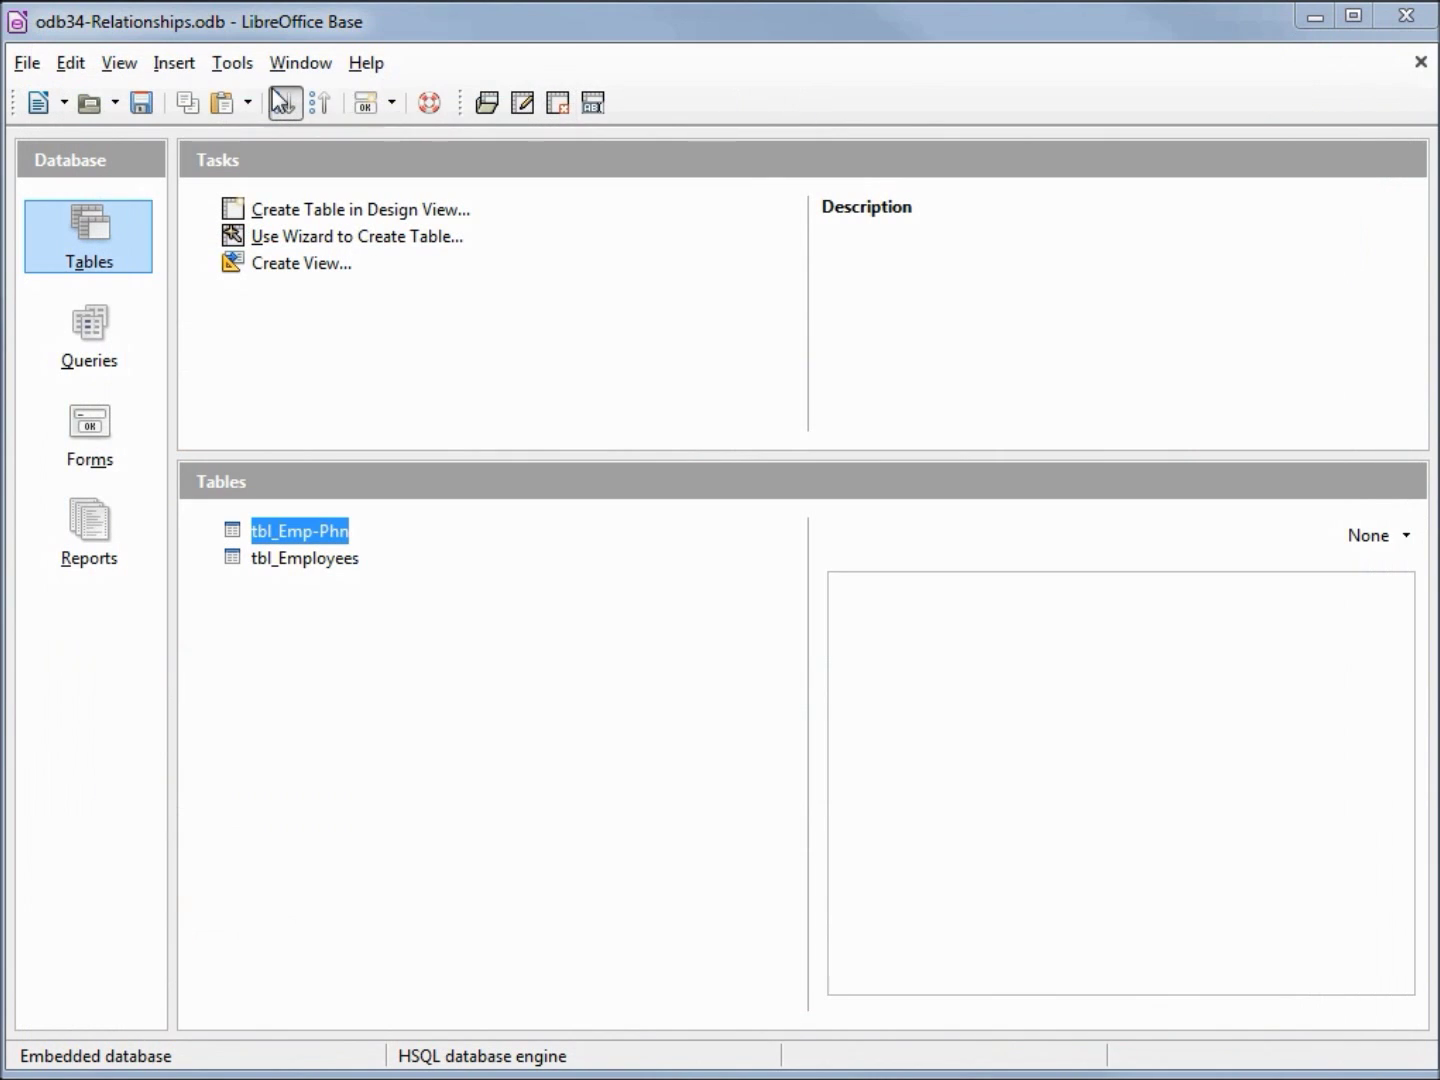
click(141, 103)
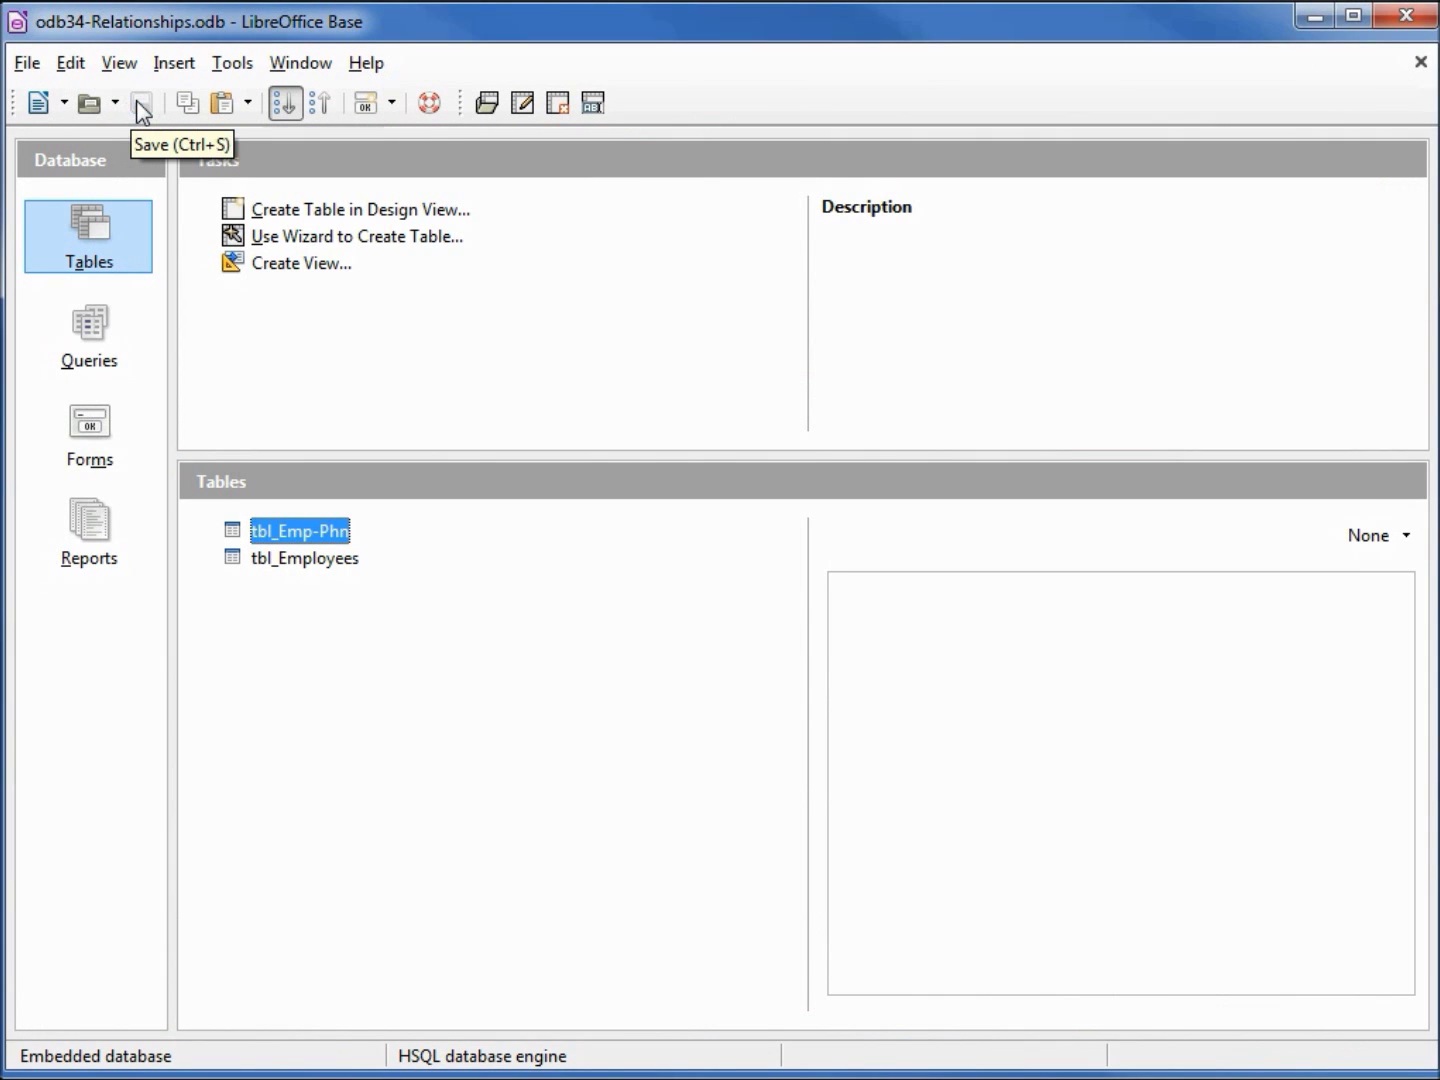